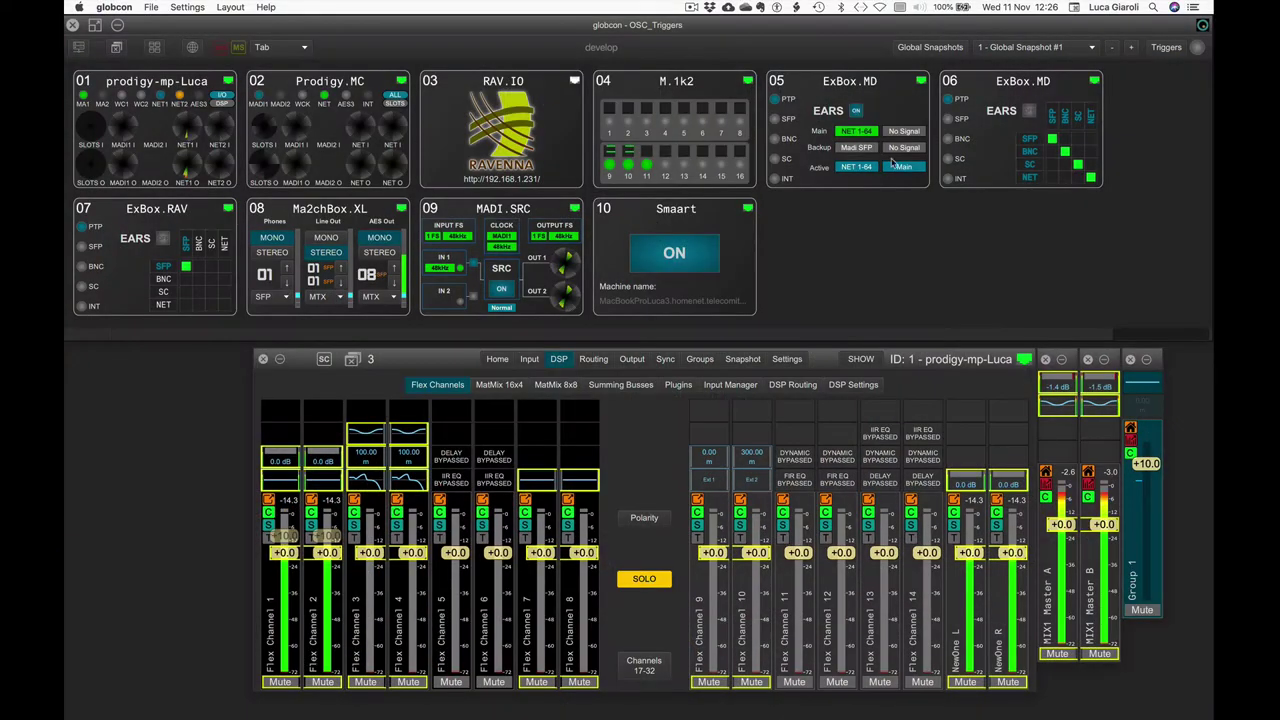
Add Trigger Source #2 as an OSC Manager on interface en10 (192.168.1.212), port 5000.
left_click(1167, 50)
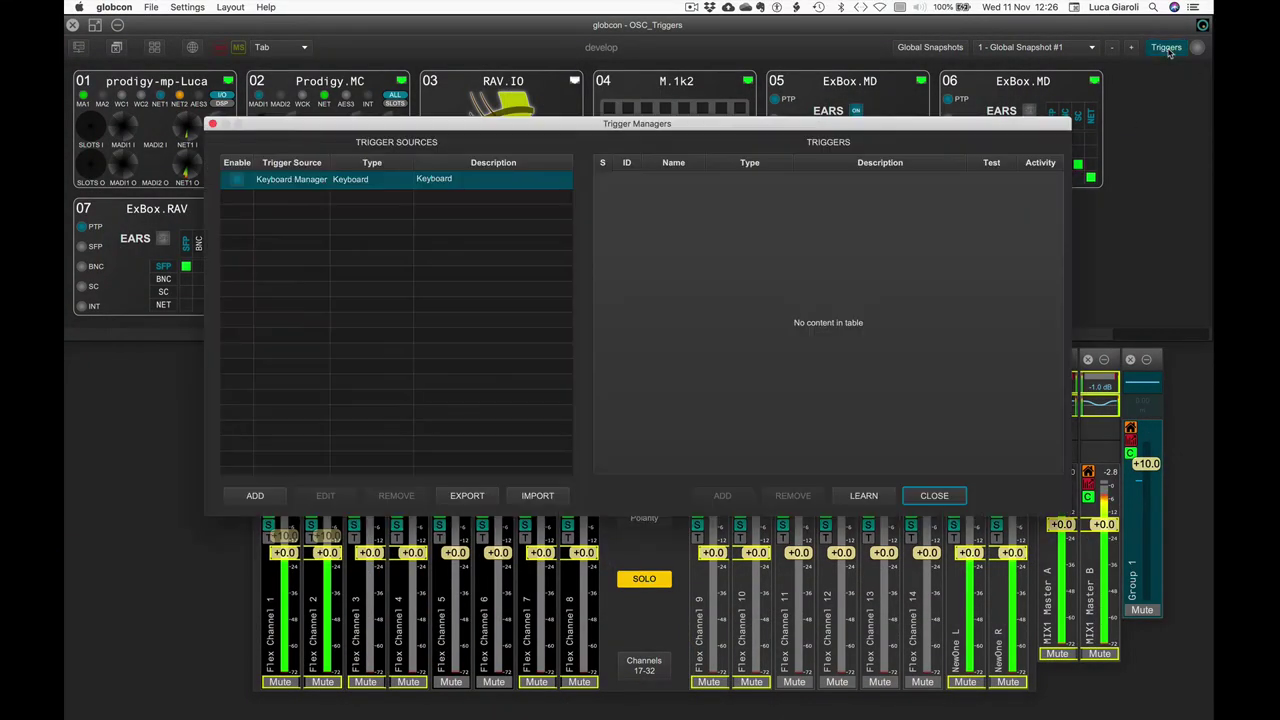
left_click(253, 495)
left_click(620, 248)
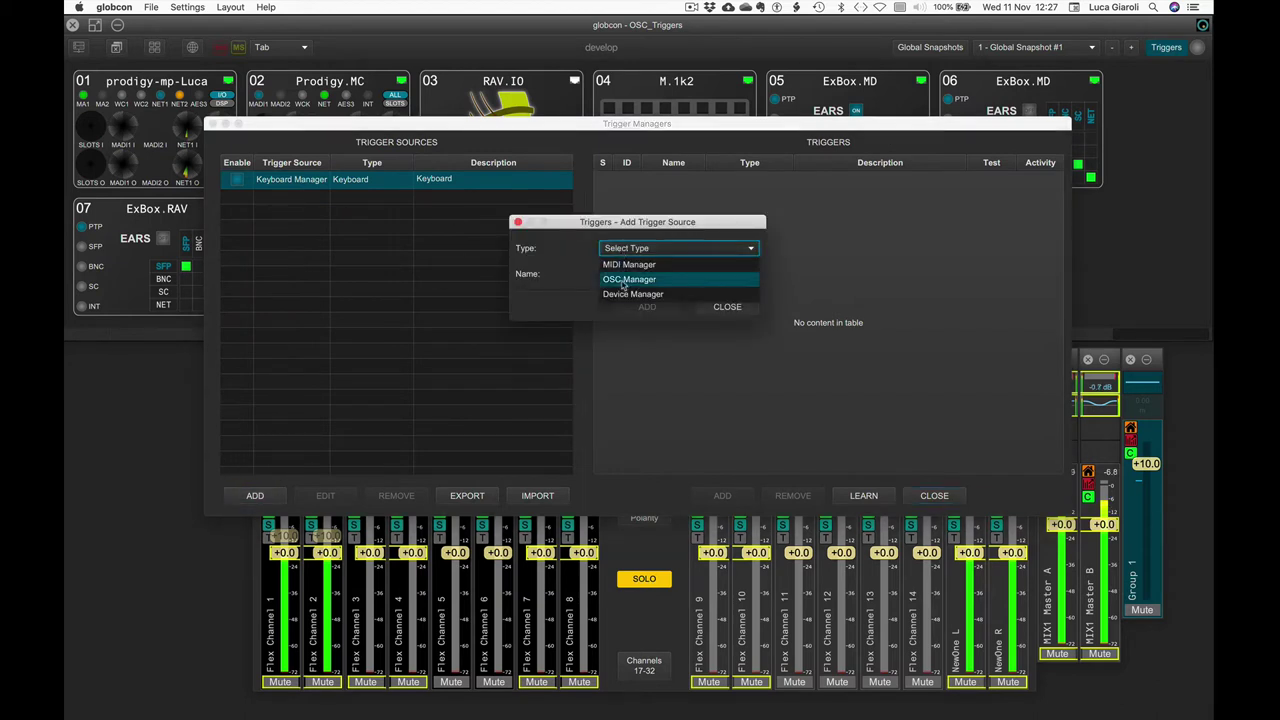
left_click(614, 276)
left_click(638, 307)
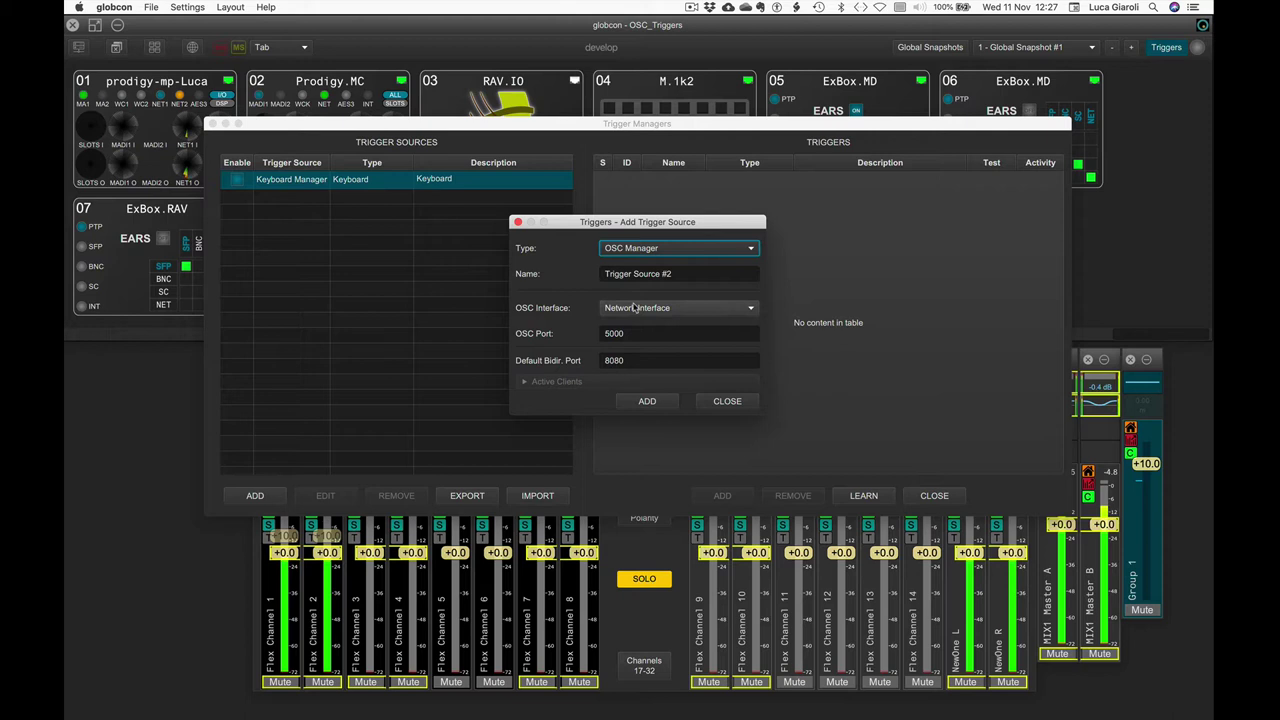
left_click(658, 325)
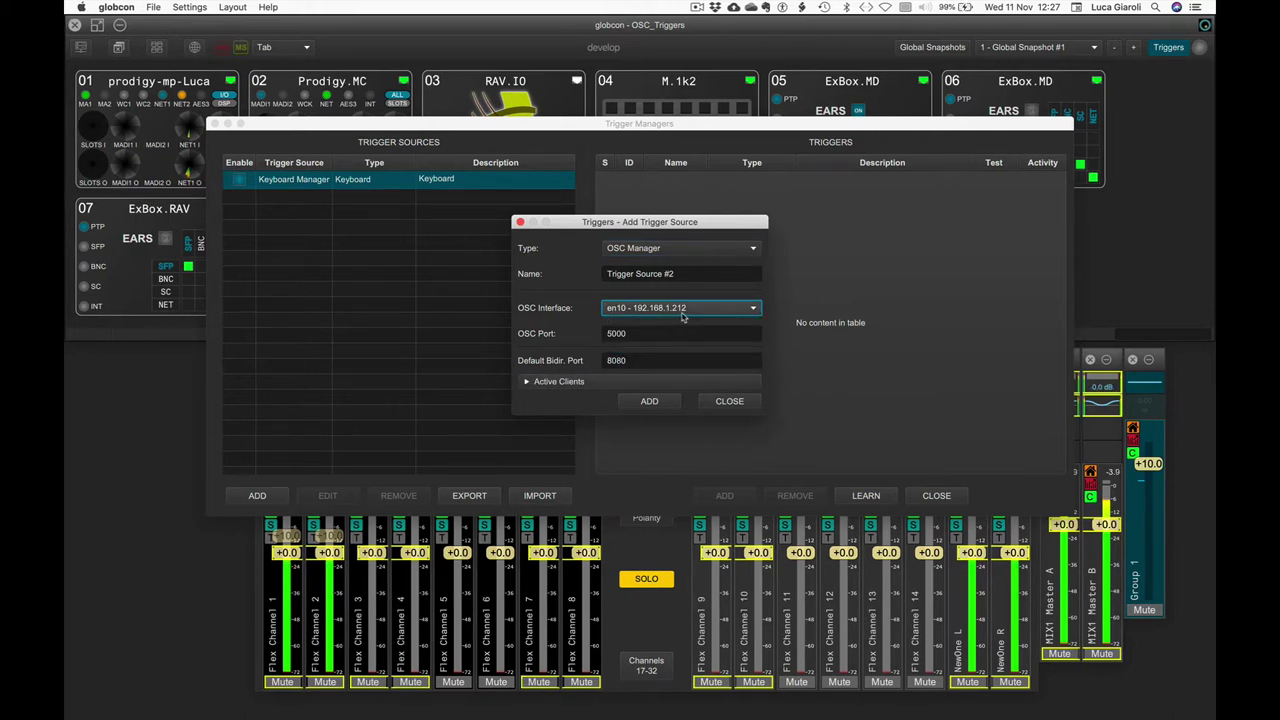
left_click(662, 403)
left_click(466, 200)
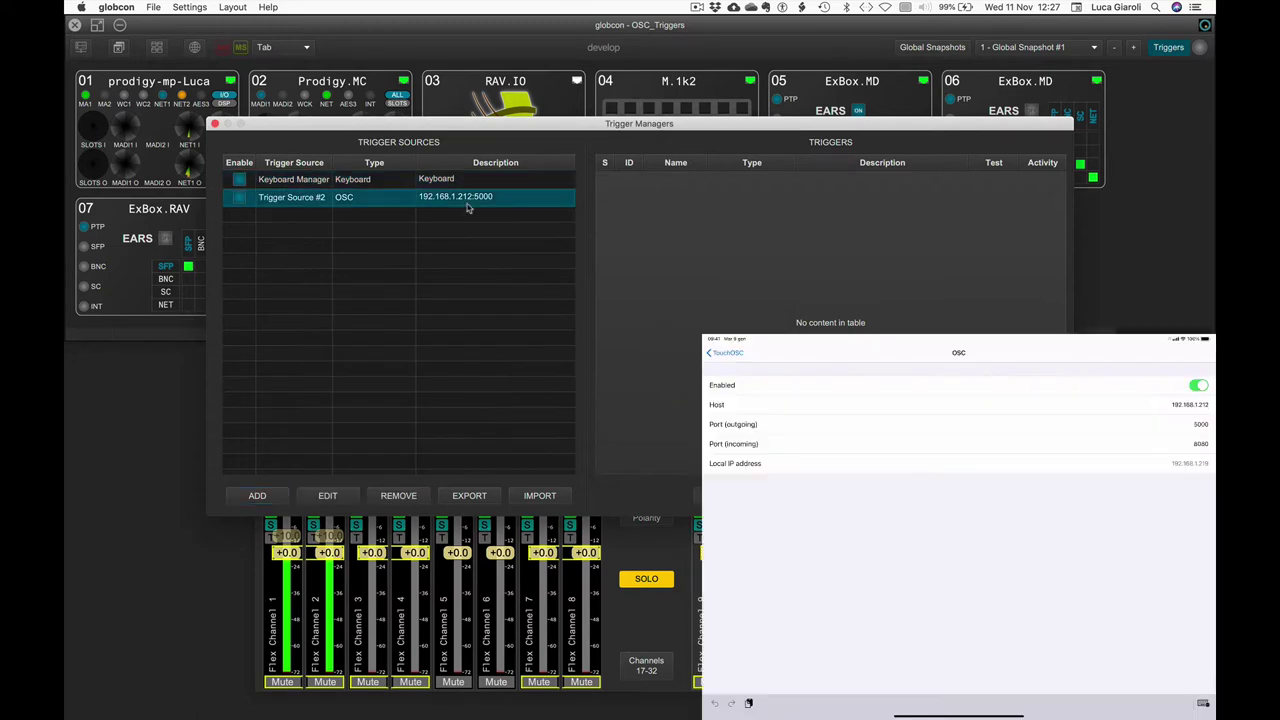
left_click(340, 499)
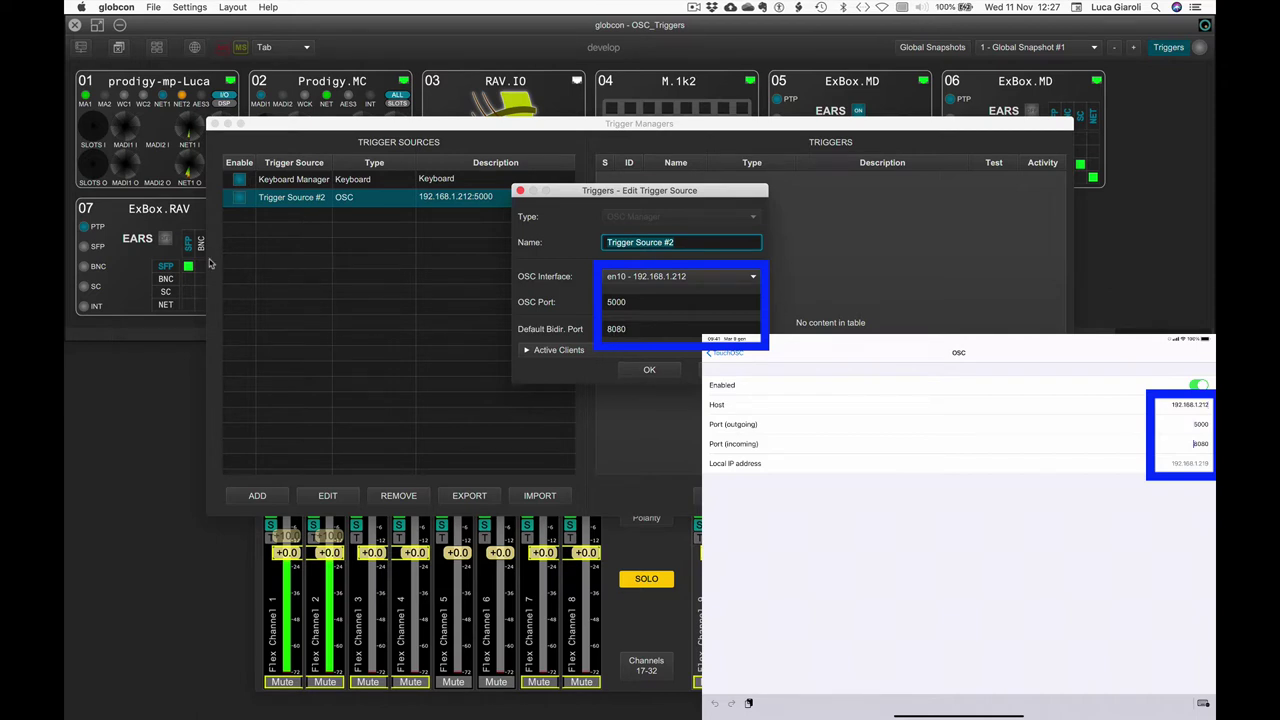
left_click(649, 370)
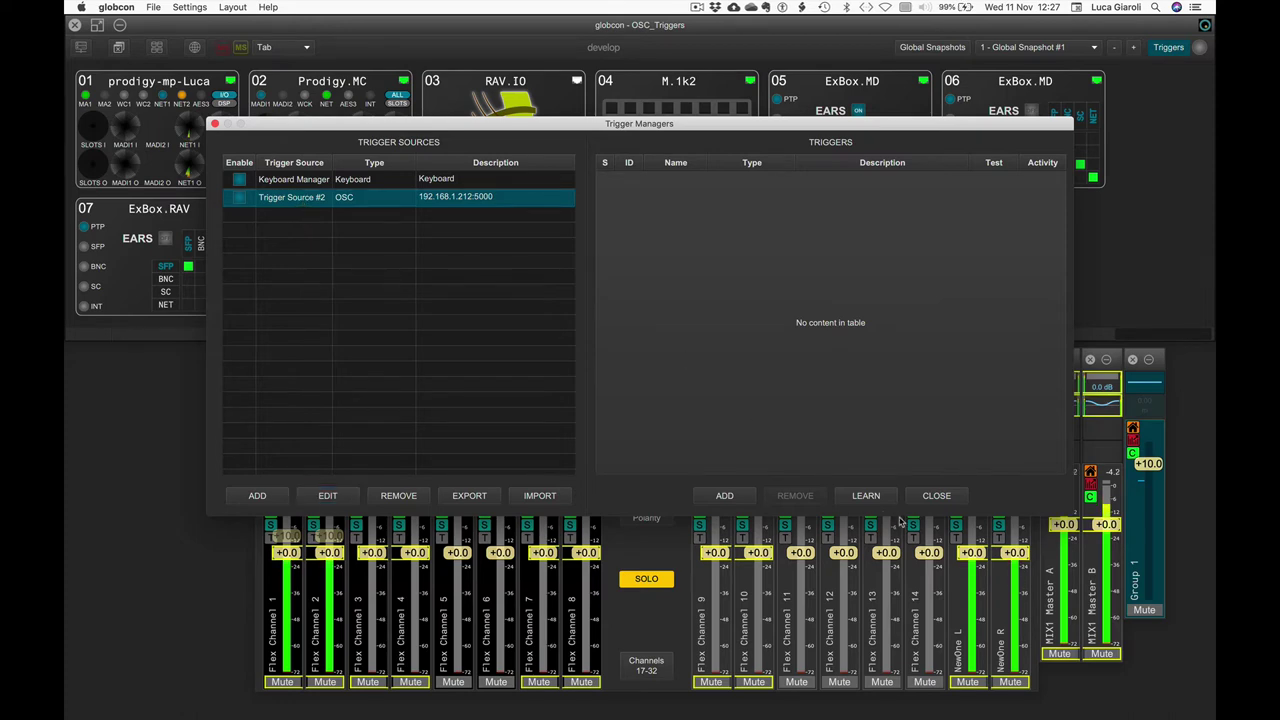
Clear the OSC Learn message log, then close OSC Learn and the Trigger Managers window.
left_click(882, 503)
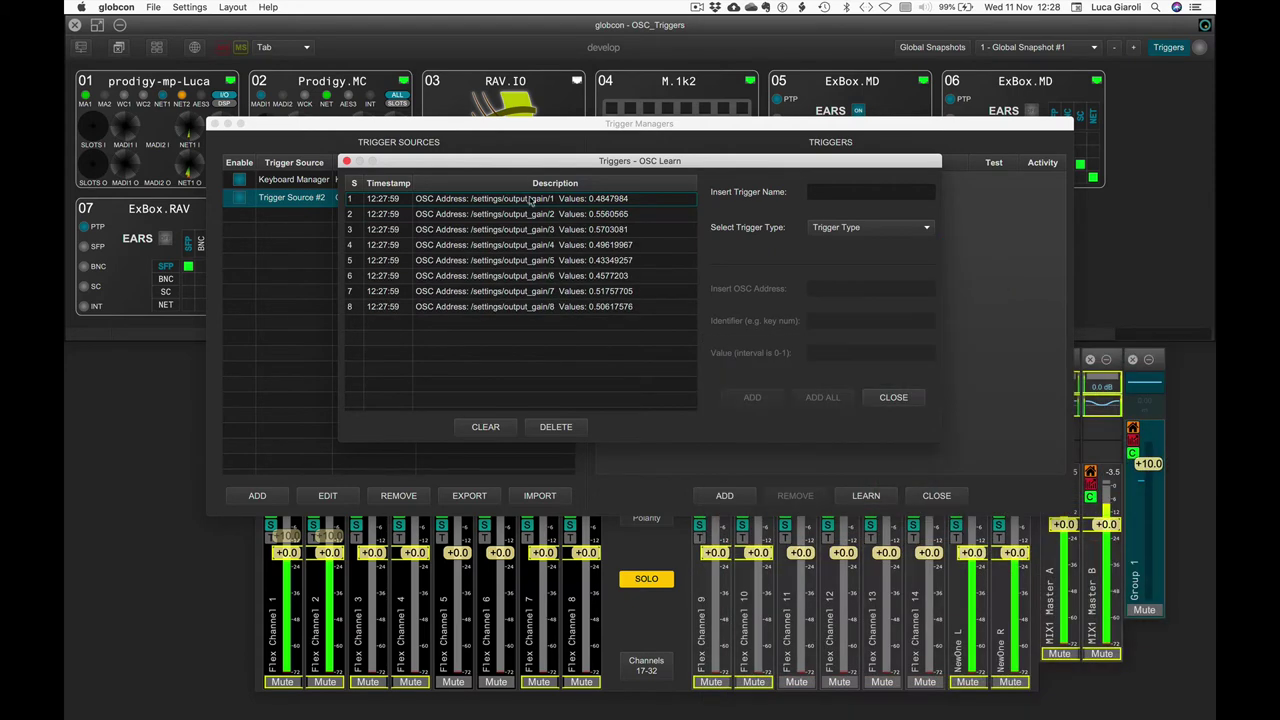
left_click(500, 426)
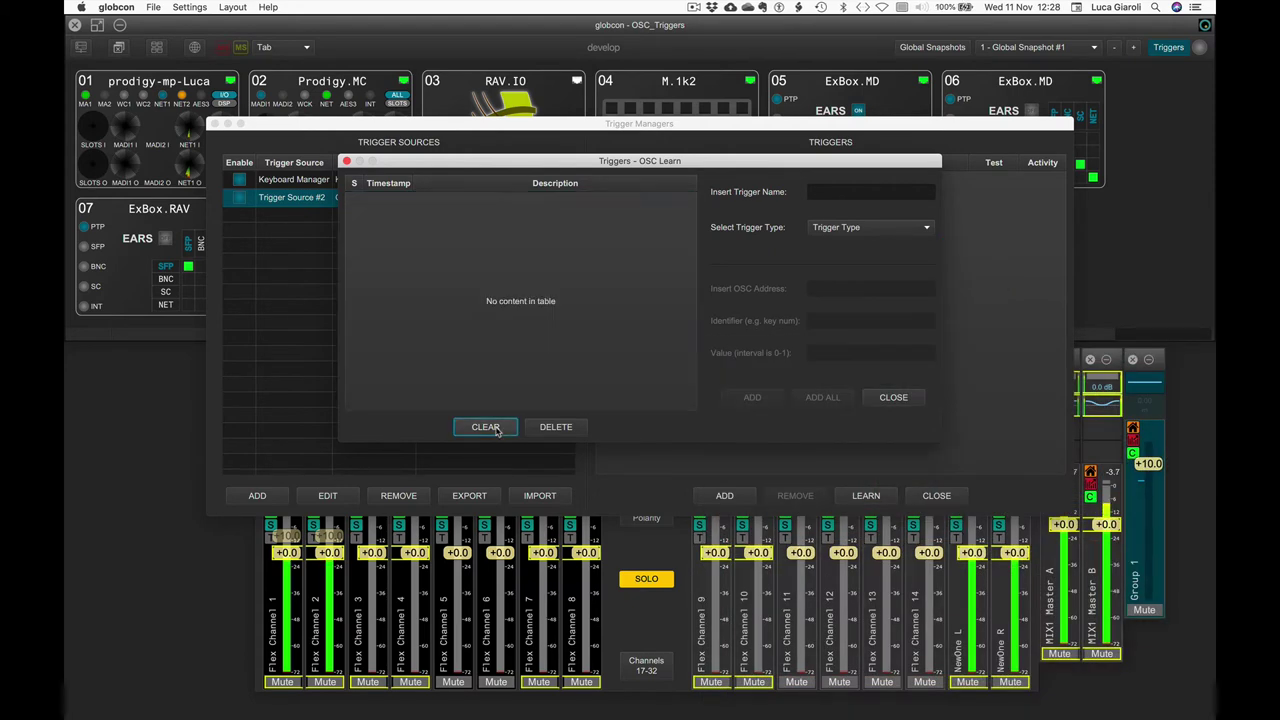
left_click(900, 396)
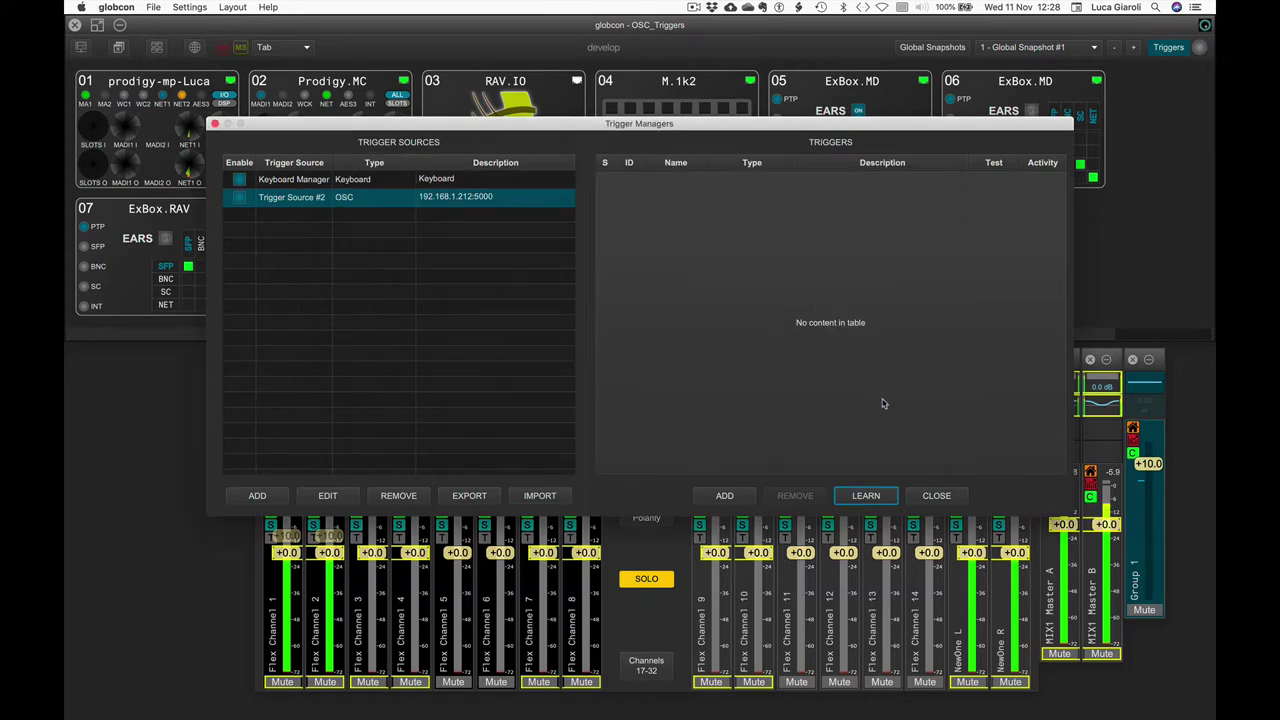
left_click(936, 503)
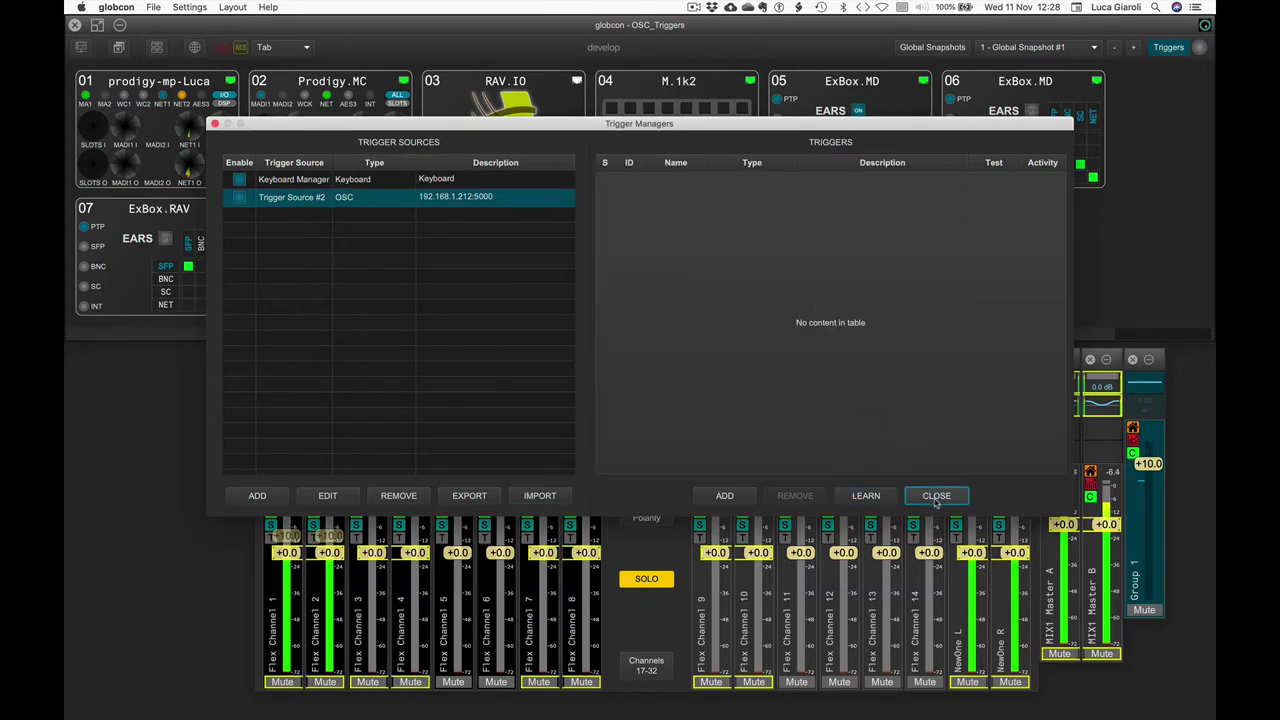
left_click(936, 496)
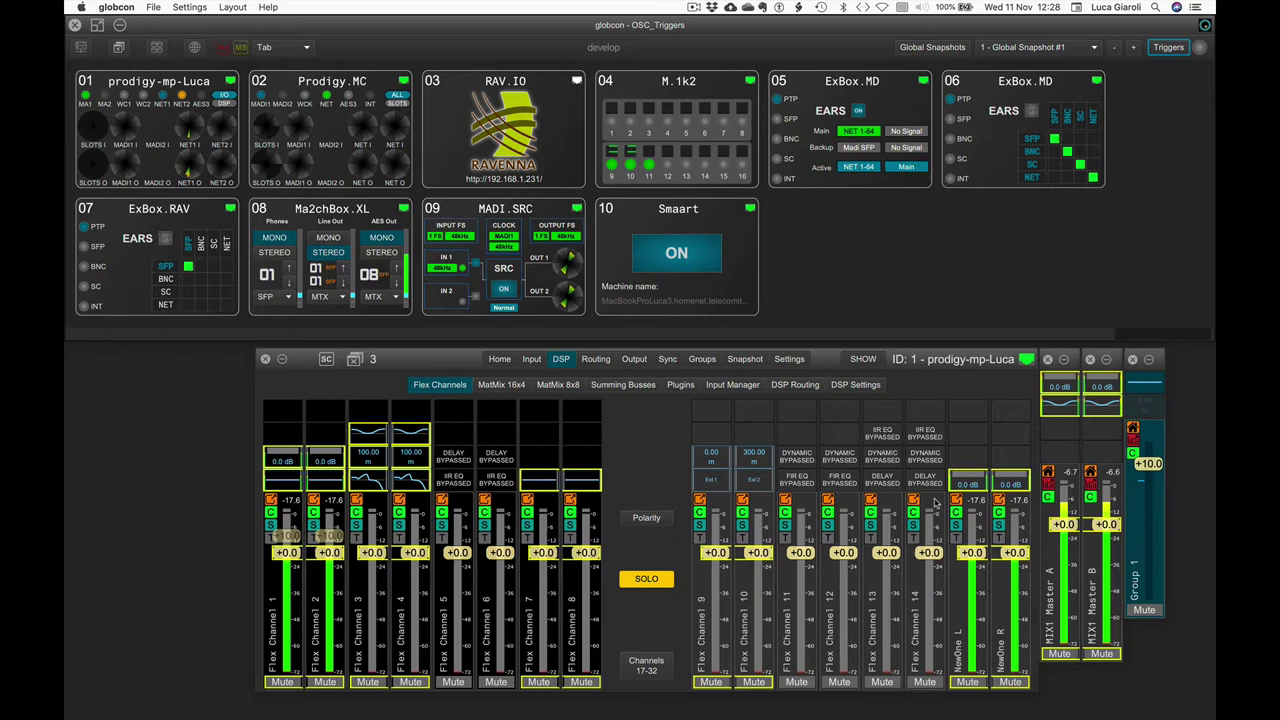
Select Flex Channels 1–8 and start level-trigger learning to capture the eight TouchOSC faders.
left_click(935, 502)
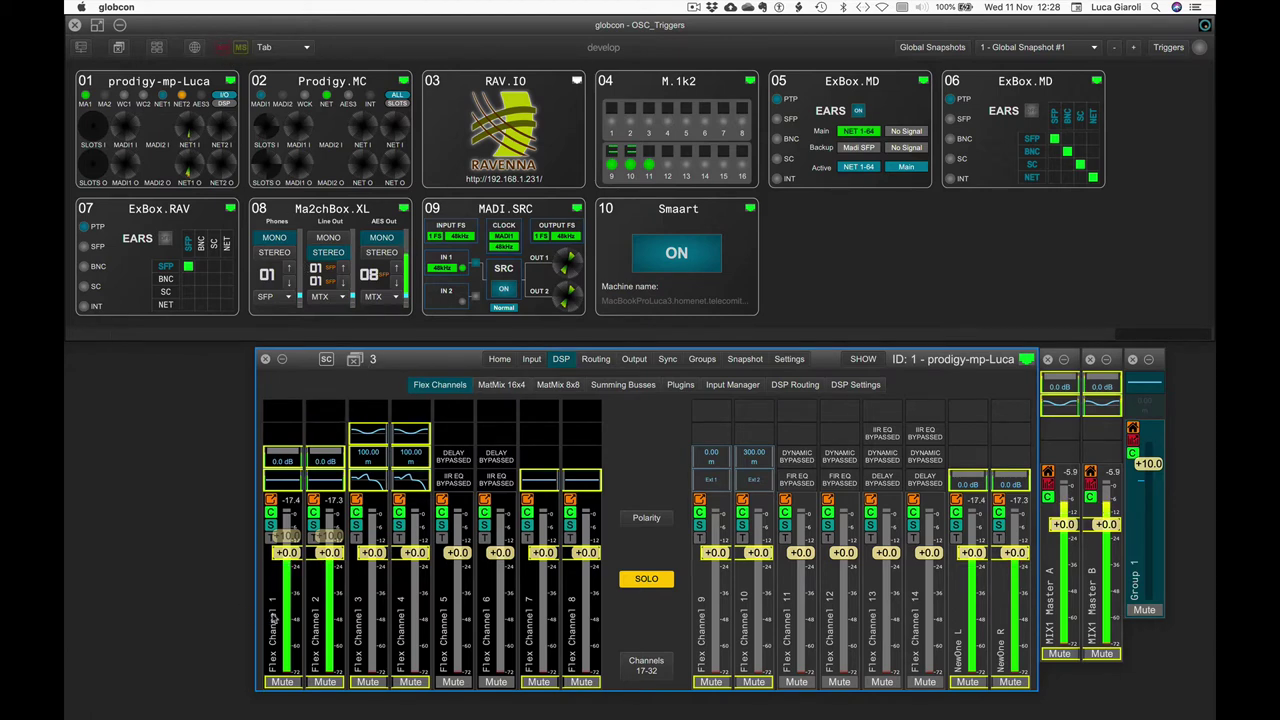
left_click_drag(274, 618, 587, 613)
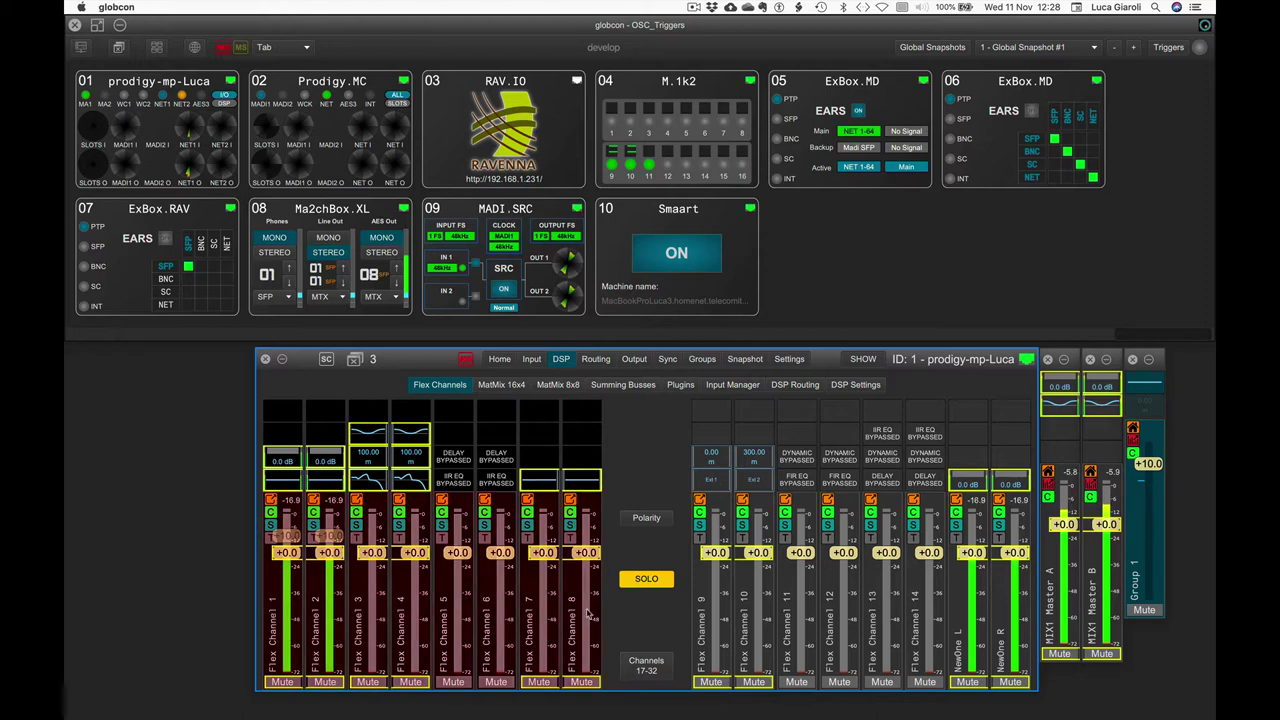
right_click(588, 613)
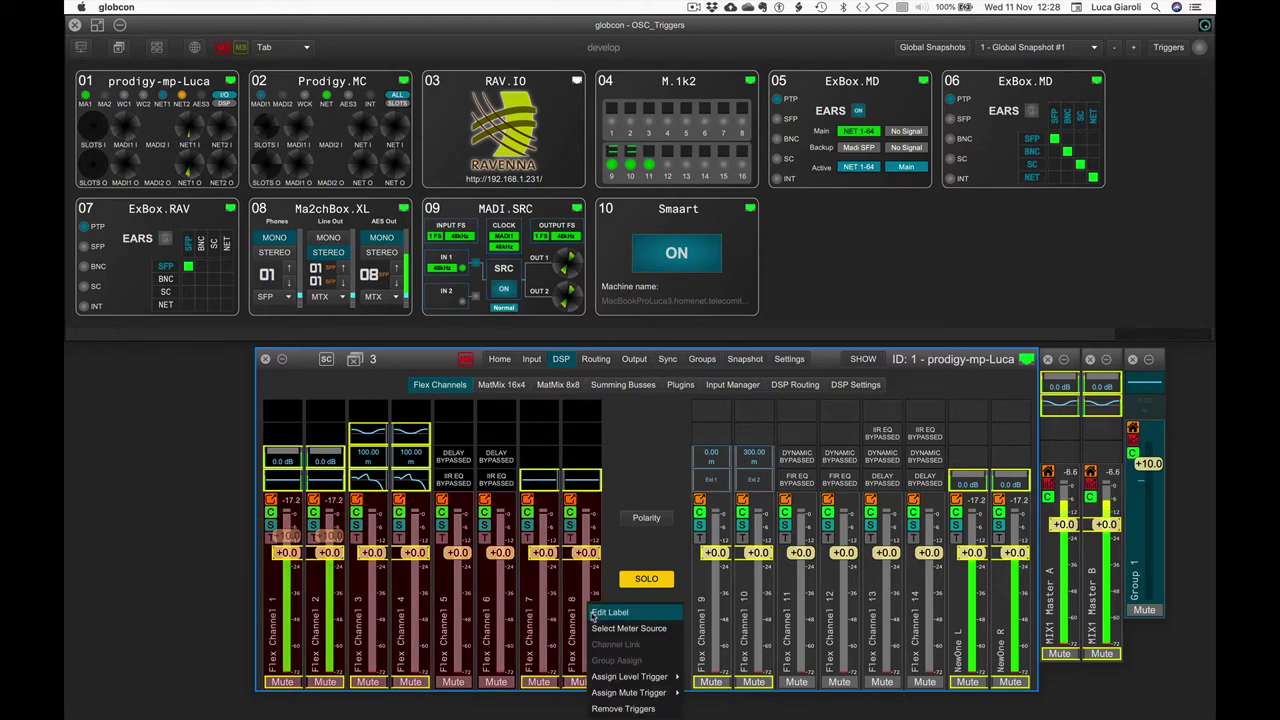
mouse_move(615, 677)
mouse_move(697, 671)
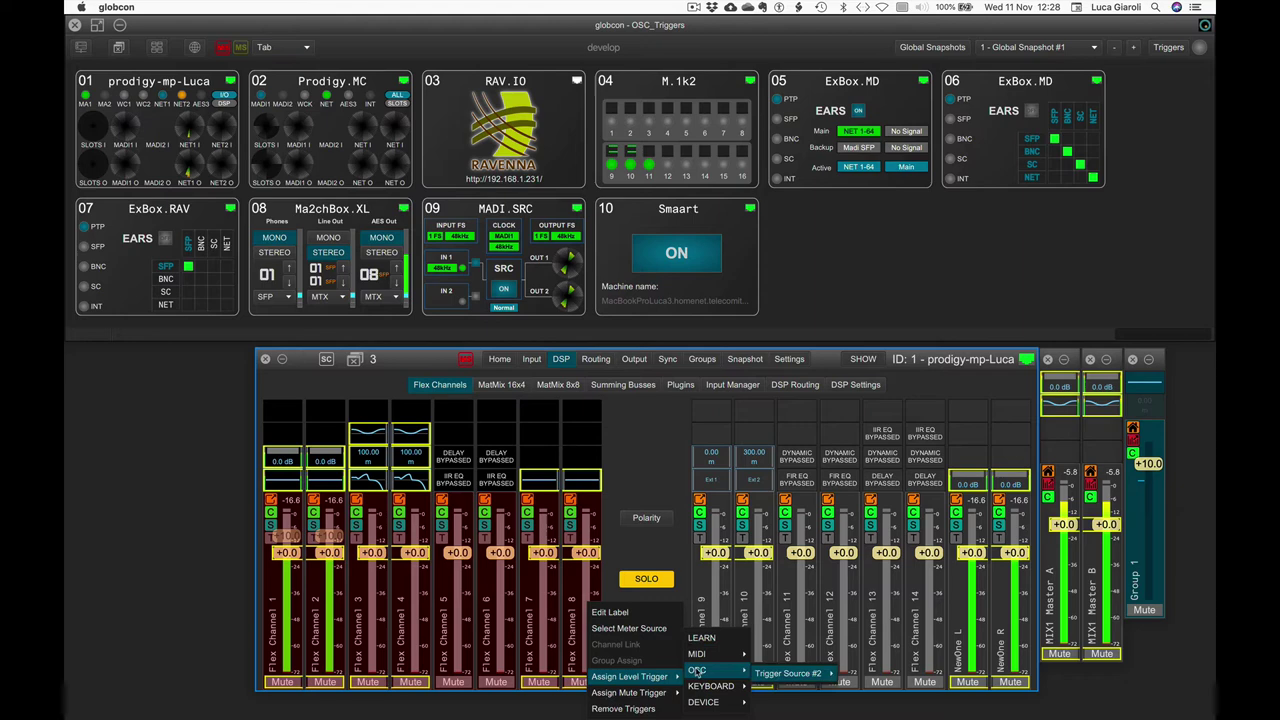
left_click(703, 639)
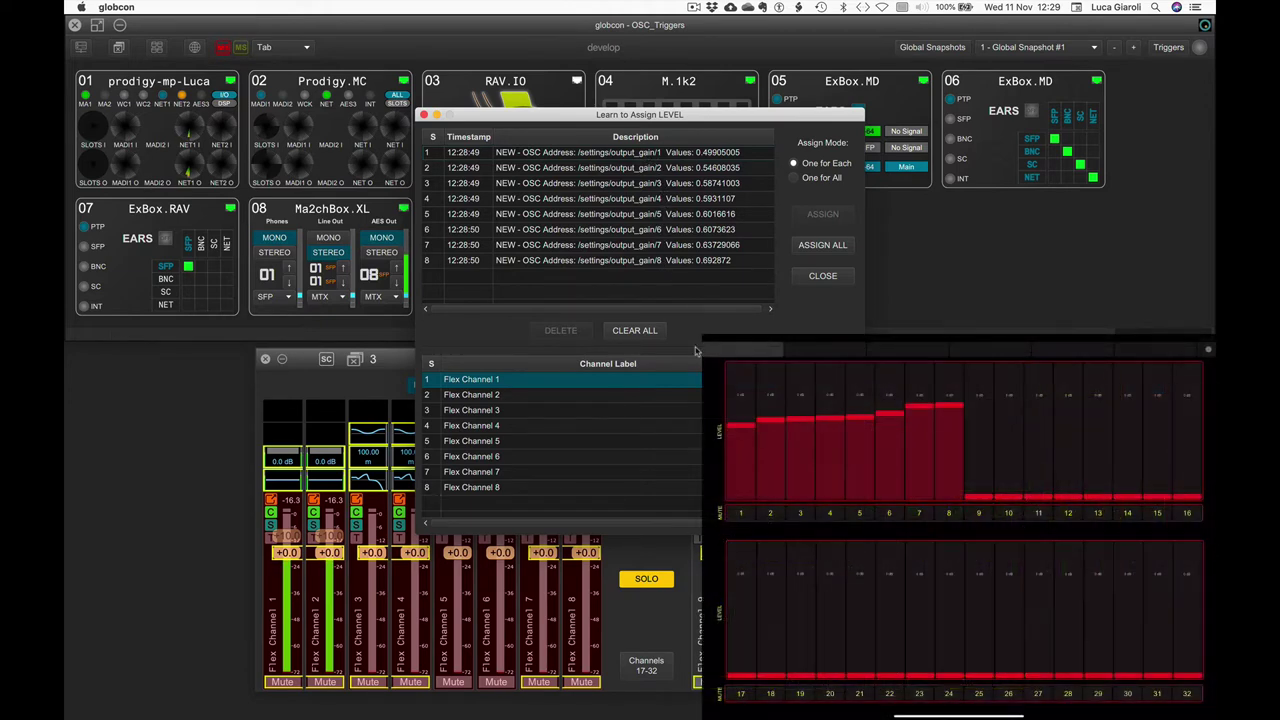
Assign the learned output_gain 1–8 messages to Flex Channels 1–8 and test the linked levels.
left_click(818, 246)
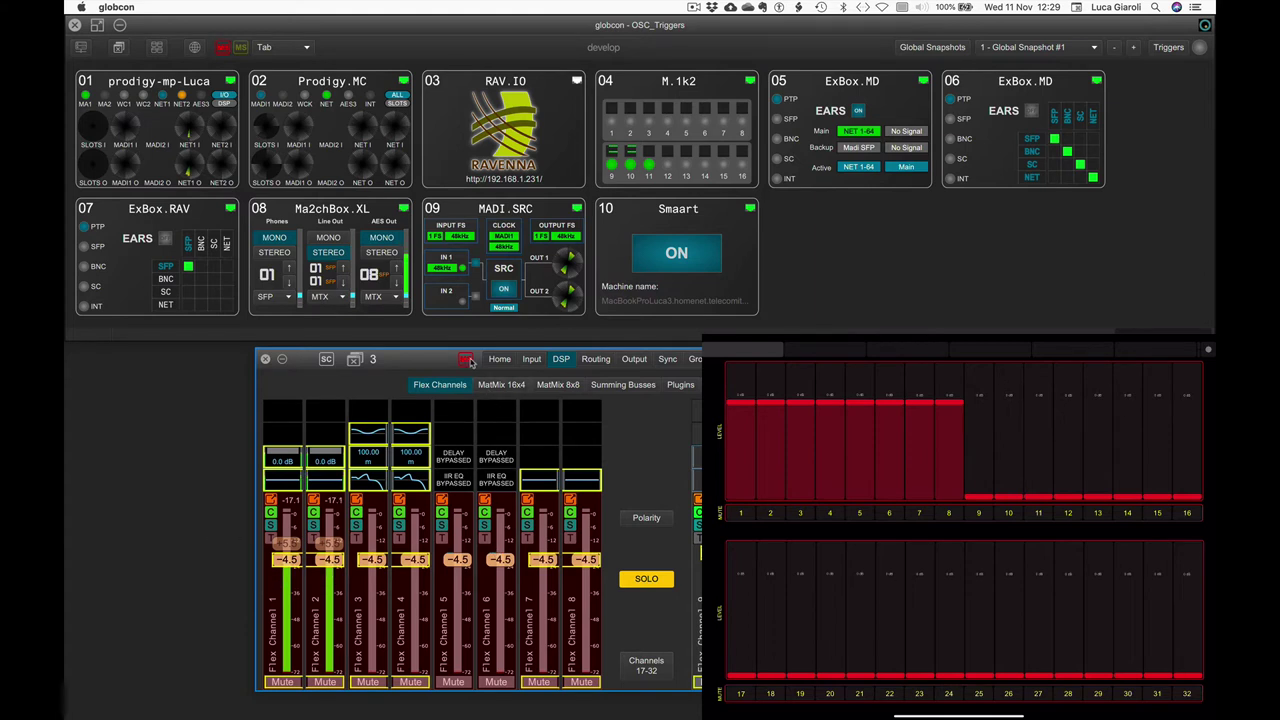
left_click(468, 360)
left_click_drag(293, 576, 293, 537)
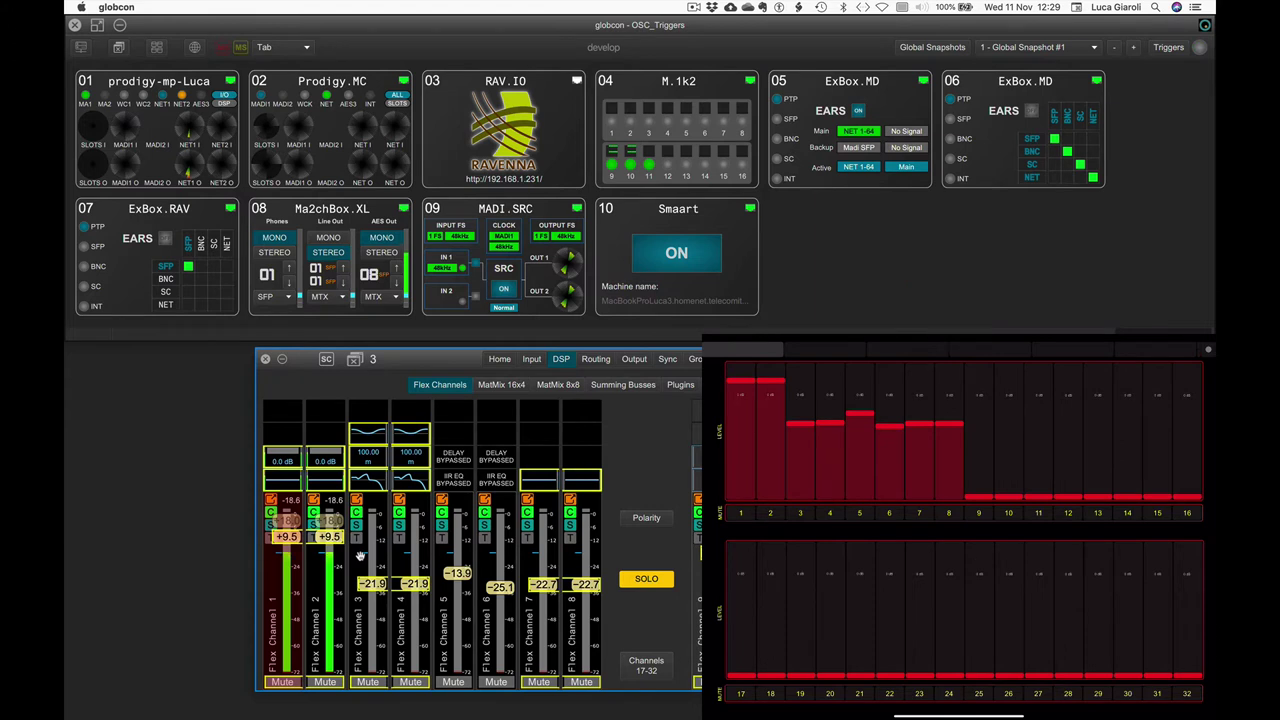
Recall Global Snapshot #2, then switch back to Global Snapshot #1.
left_click(1088, 46)
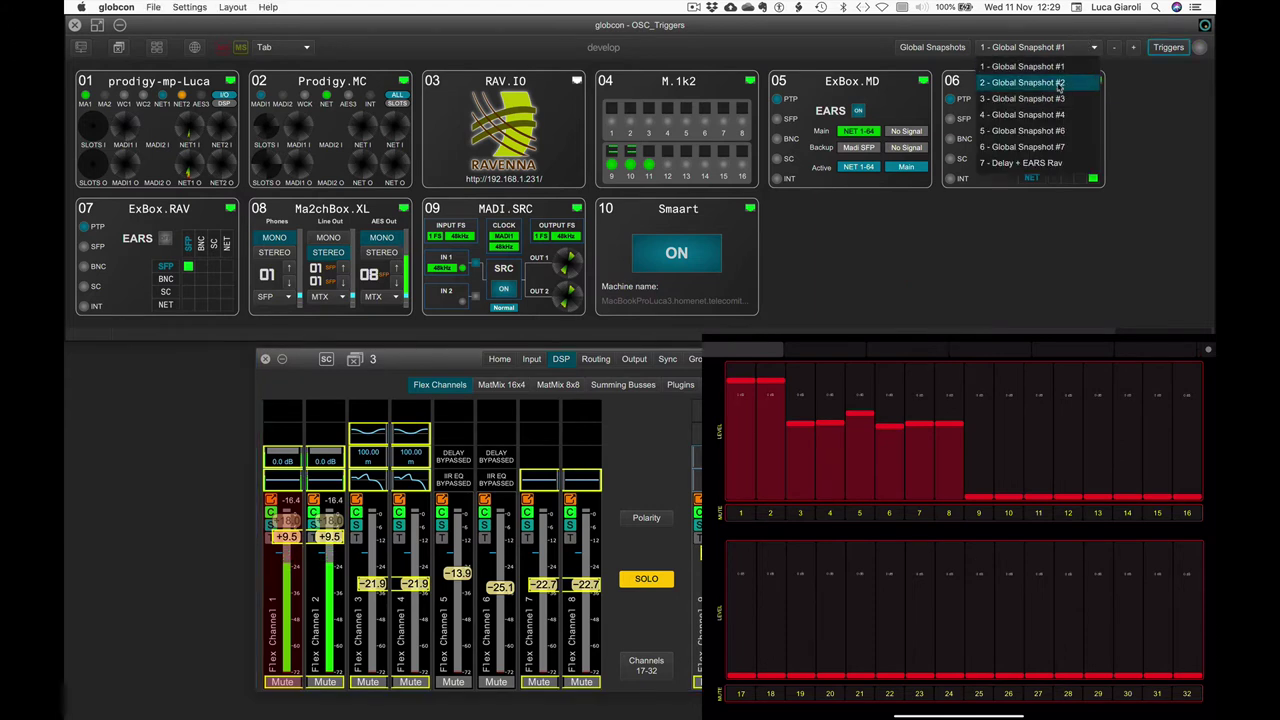
left_click(1056, 90)
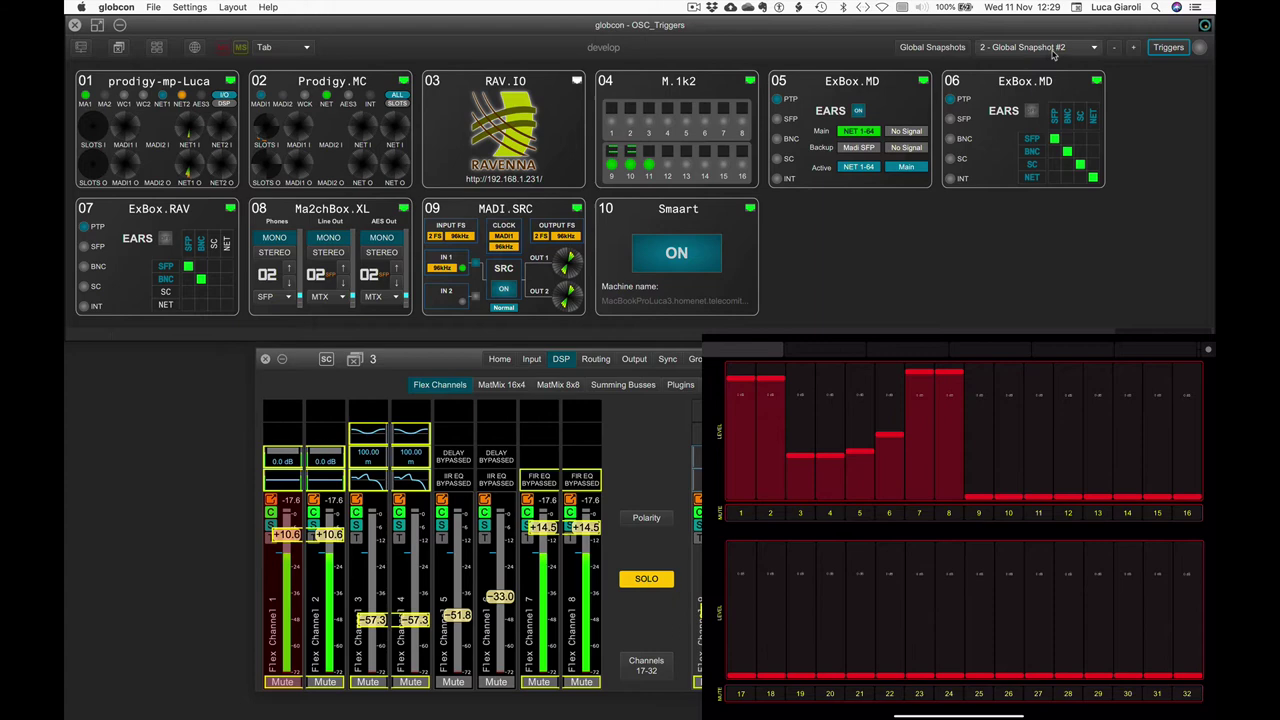
left_click(1055, 48)
left_click(1047, 67)
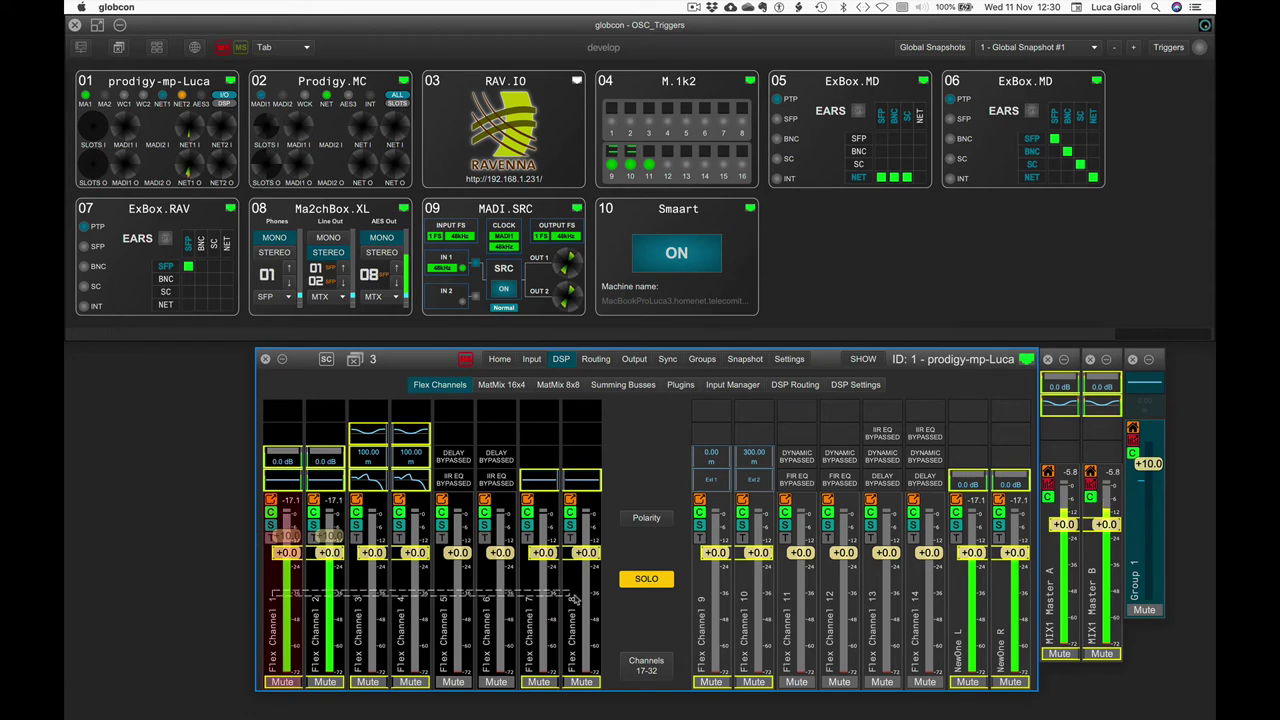
Learn the eight TouchOSC output_mute messages and assign them to Flex Channels 1–8 mutes.
right_click(287, 588)
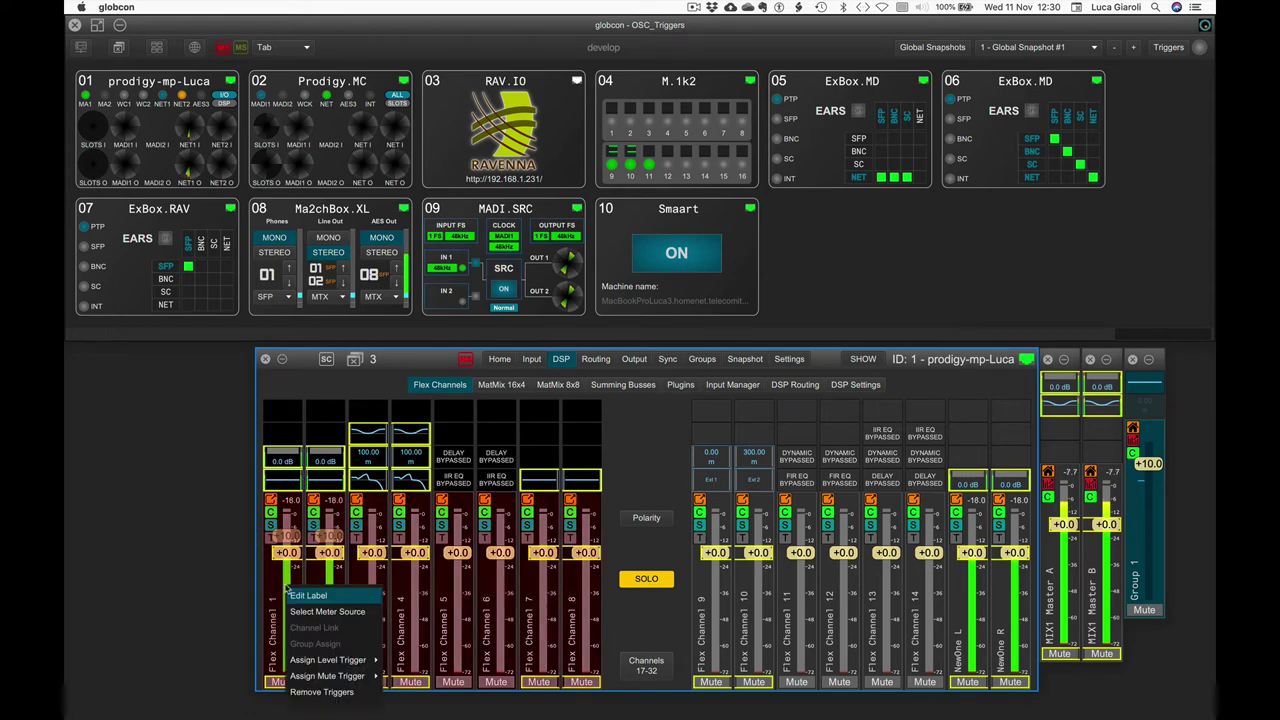
mouse_move(298, 678)
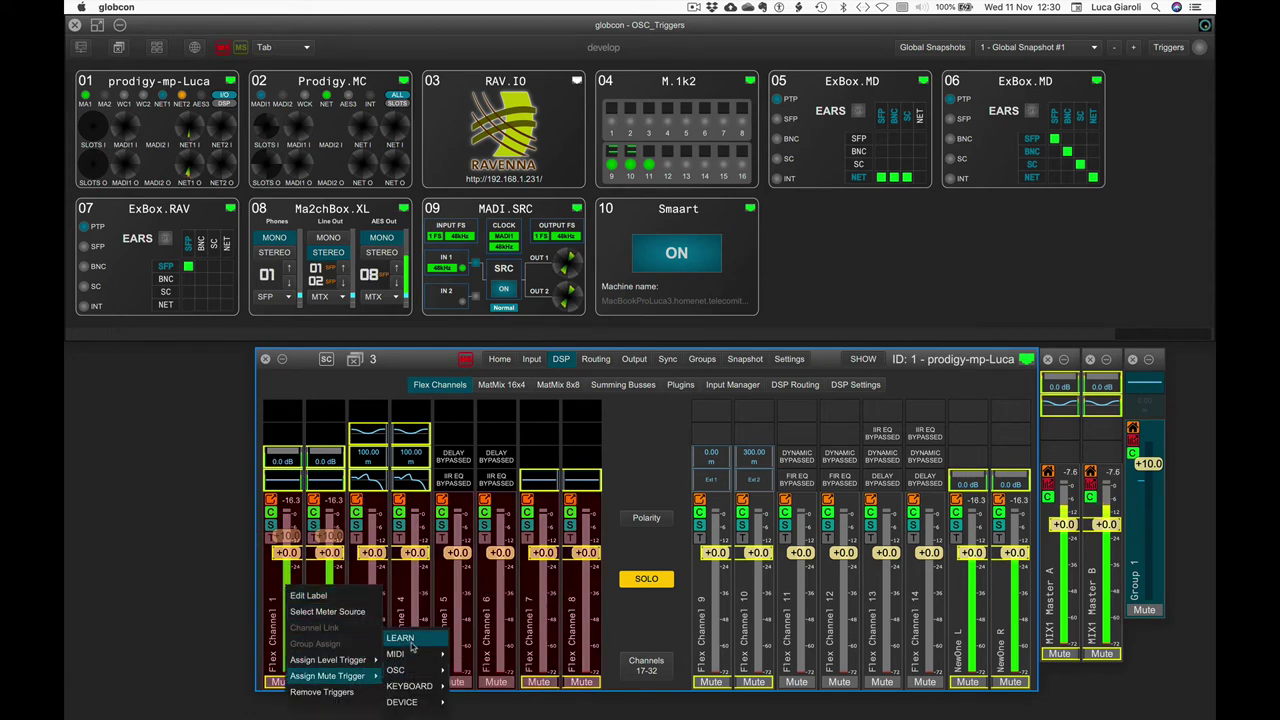
left_click(400, 637)
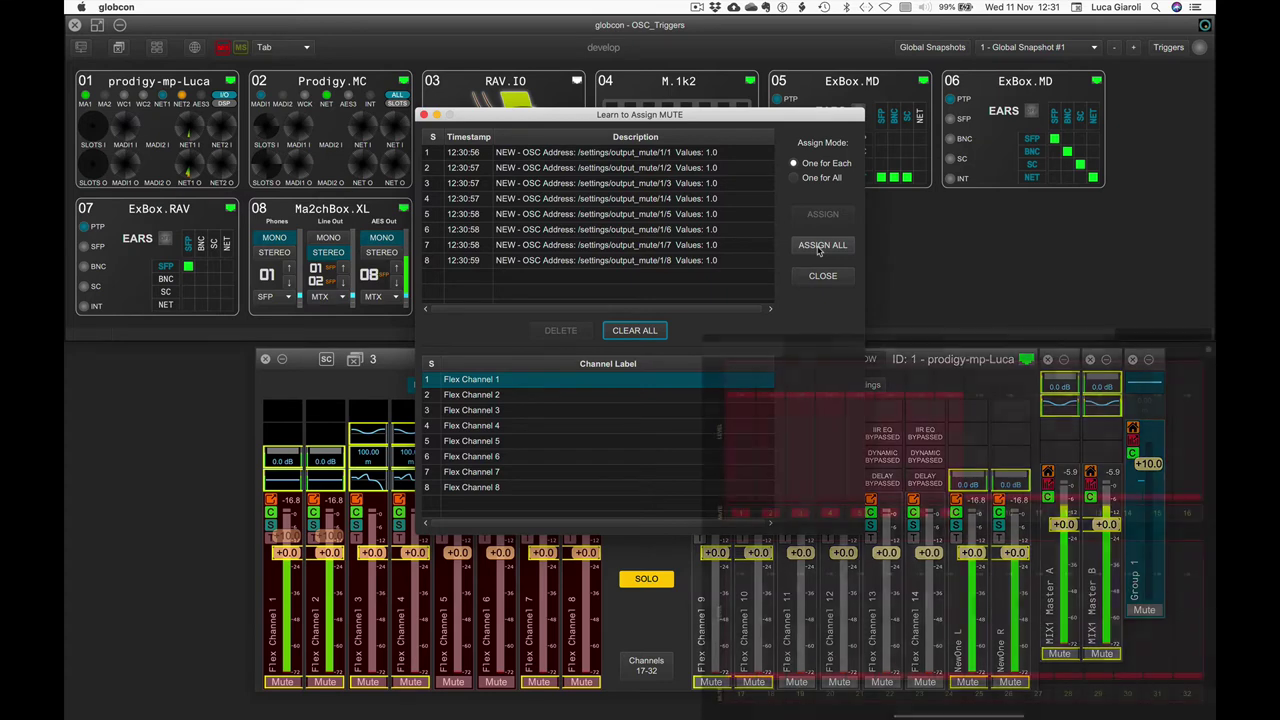
left_click(818, 247)
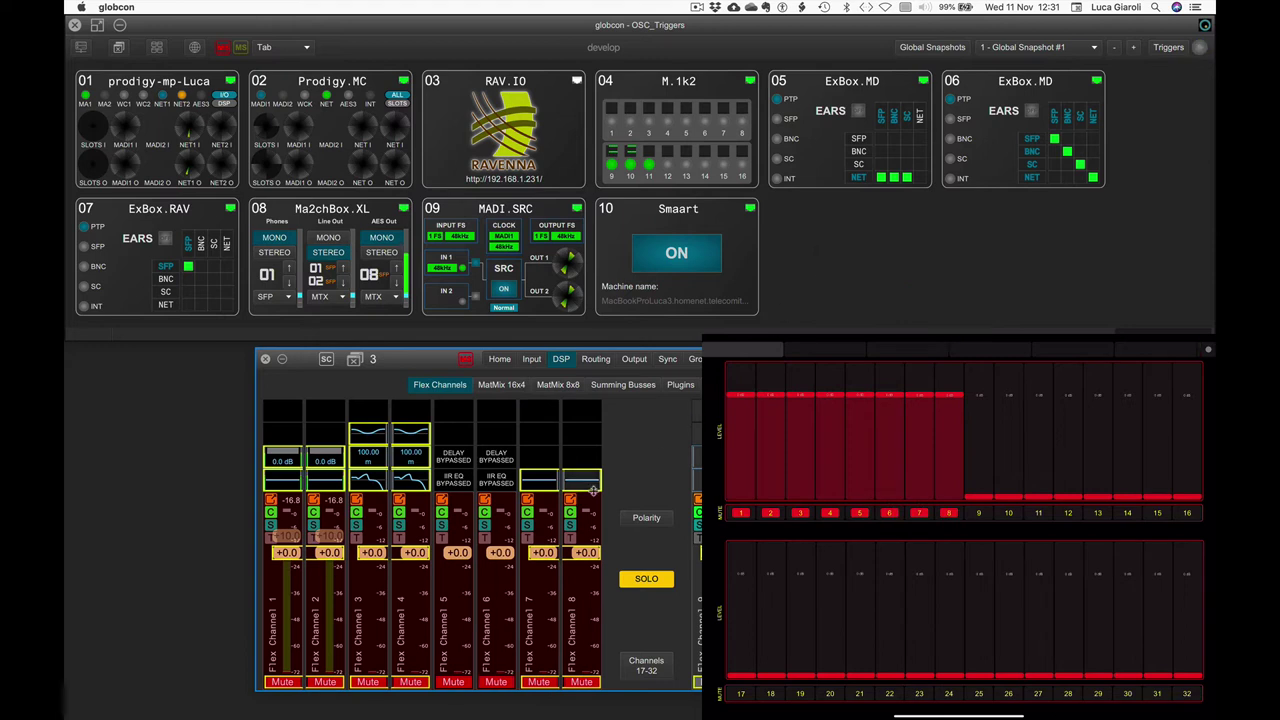
Test the linked mutes: clear channels 1–8, mute channels 5 and 6, then unmute 5.
left_click(538, 682)
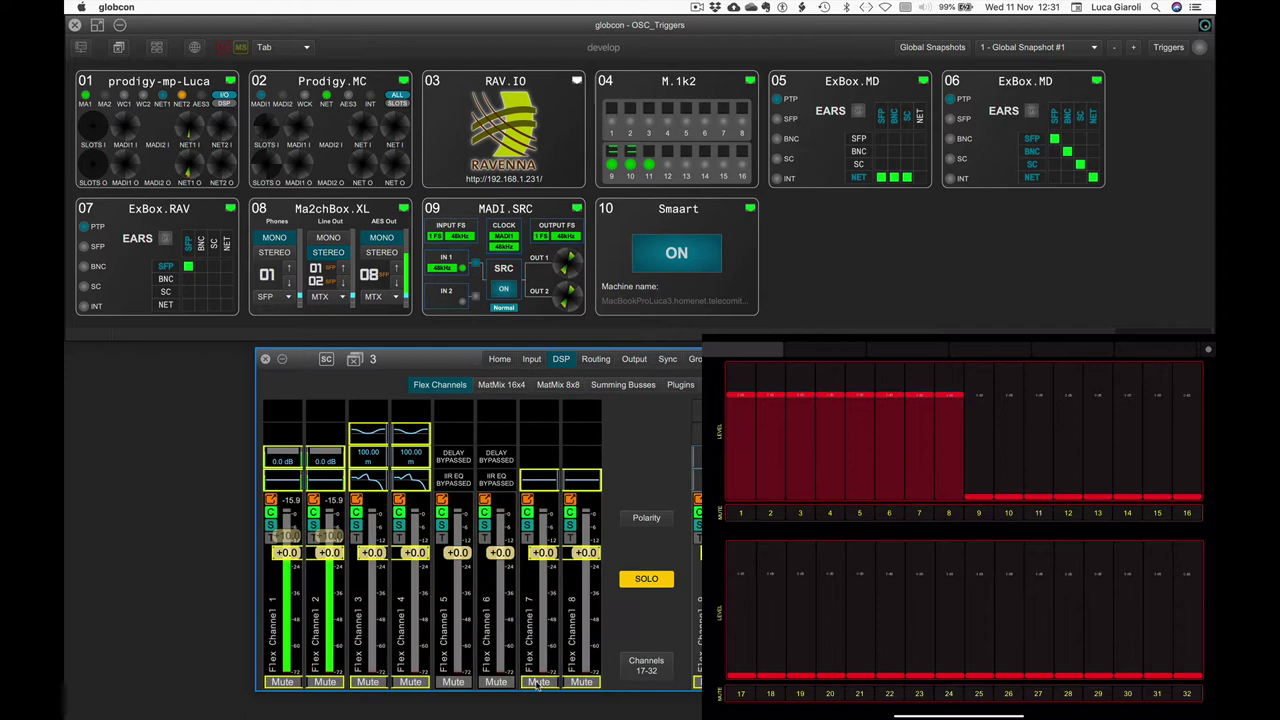
left_click(455, 682)
left_click(494, 682)
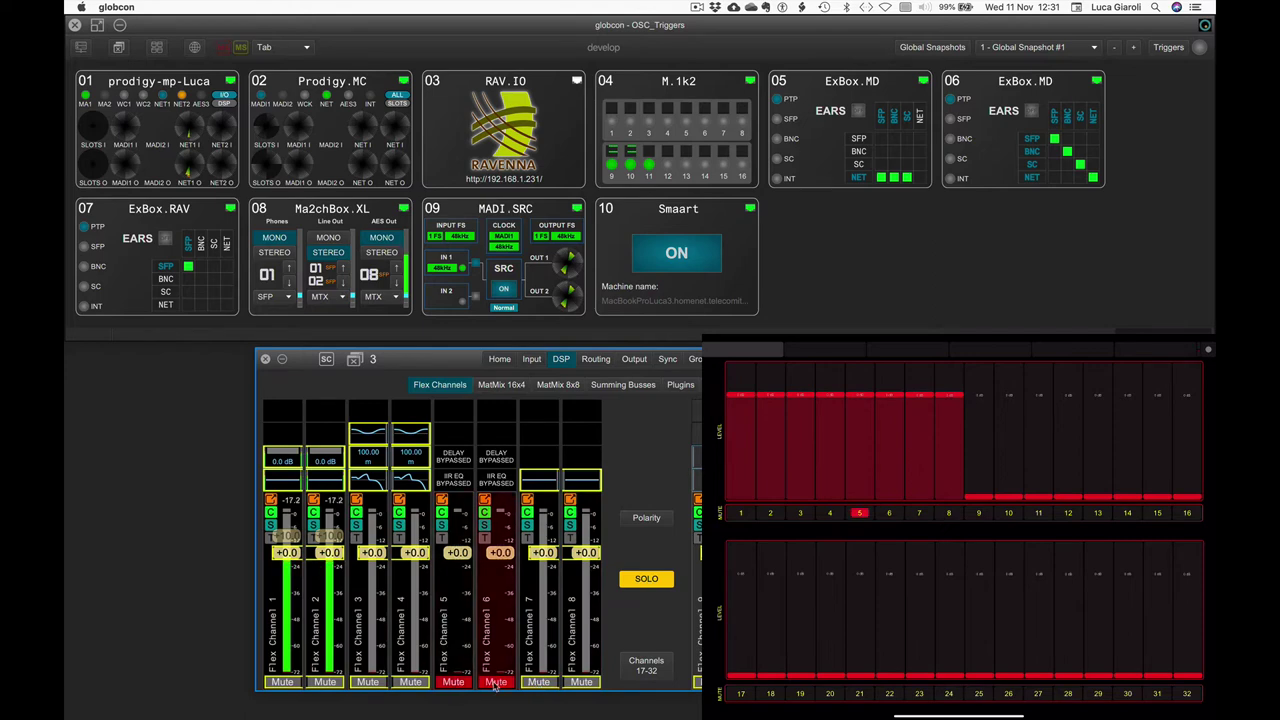
left_click(470, 682)
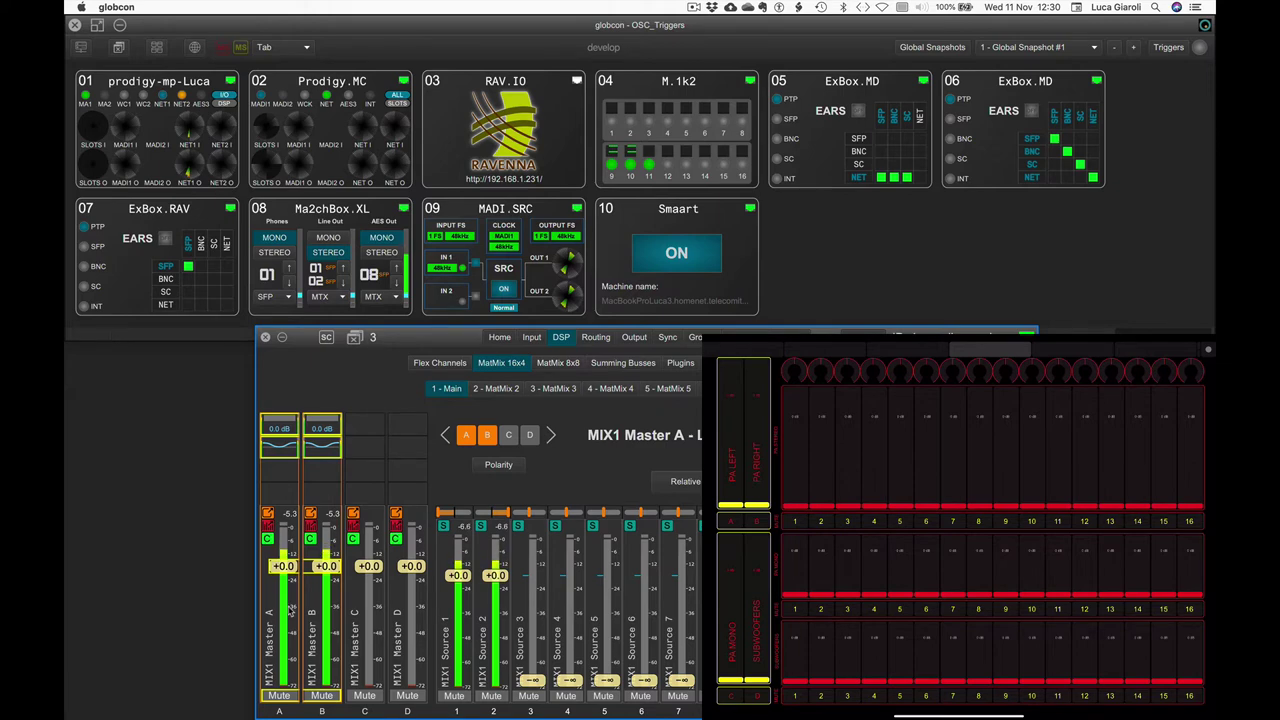
Select MIX1 Master A–D, learn the TouchOSC master faders, and assign them to the master levels.
left_click(290, 607)
left_click(420, 602, "shift")
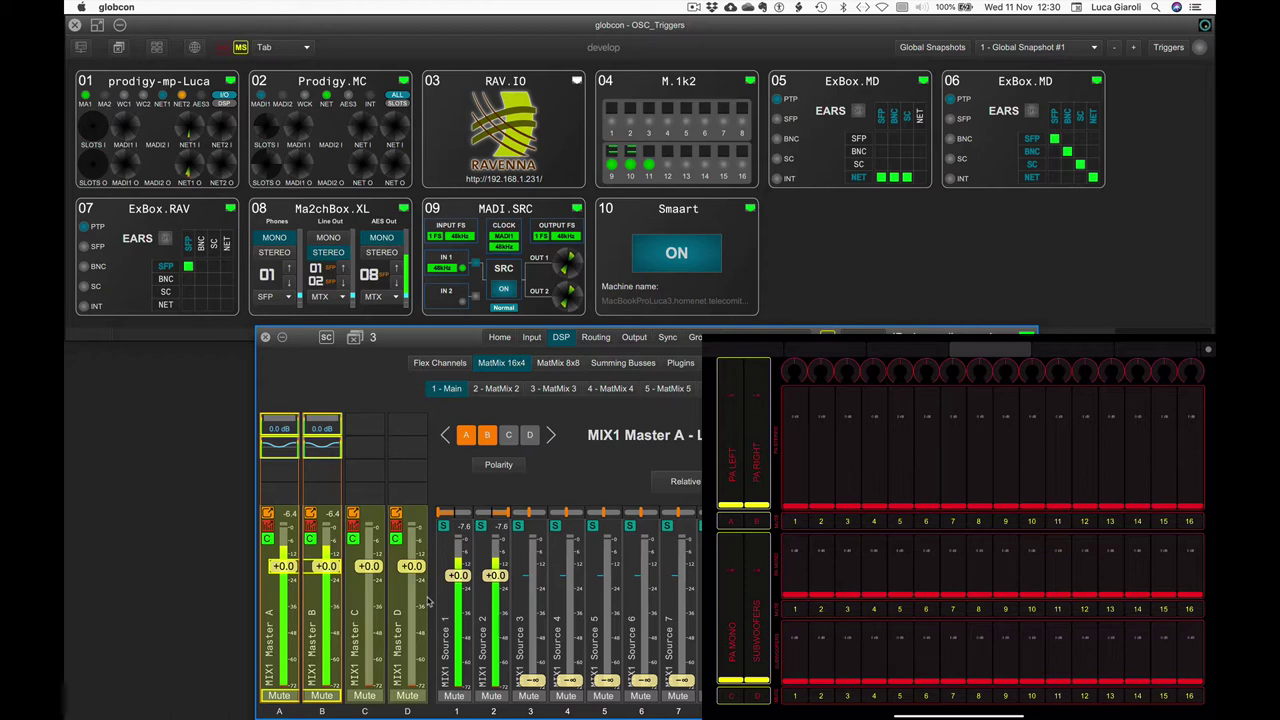
right_click(405, 600)
mouse_move(423, 675)
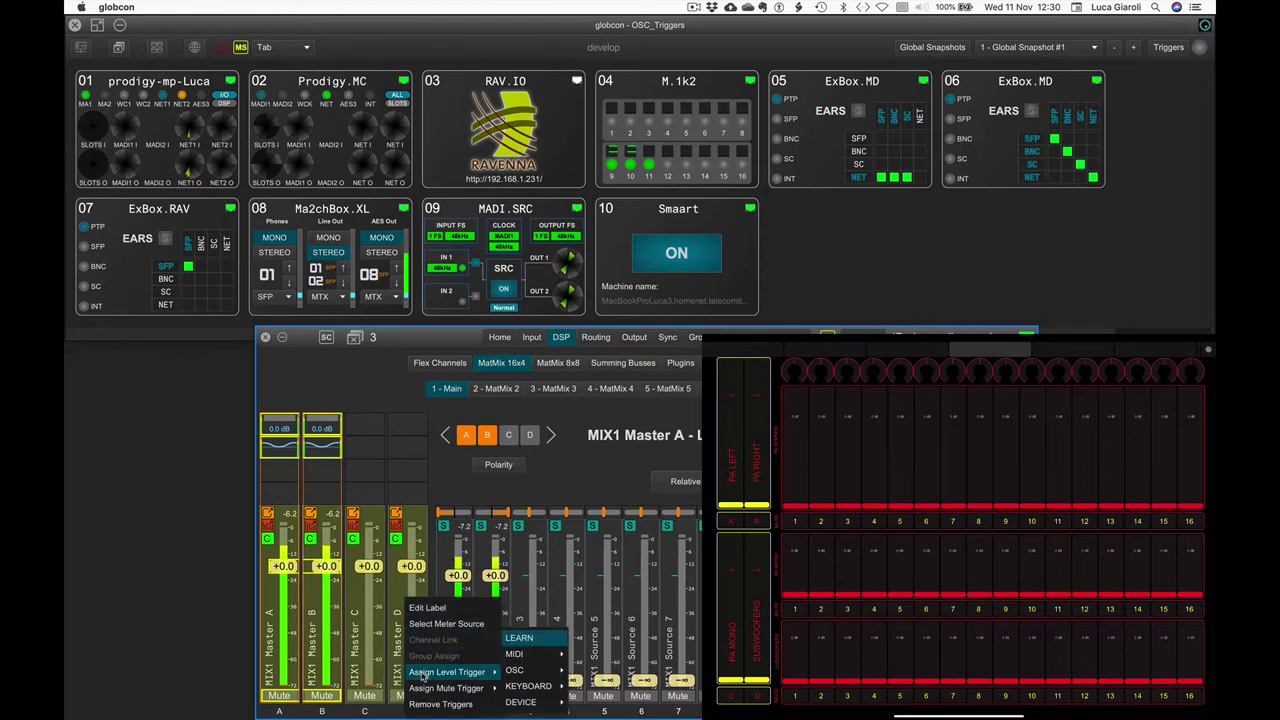
left_click(519, 638)
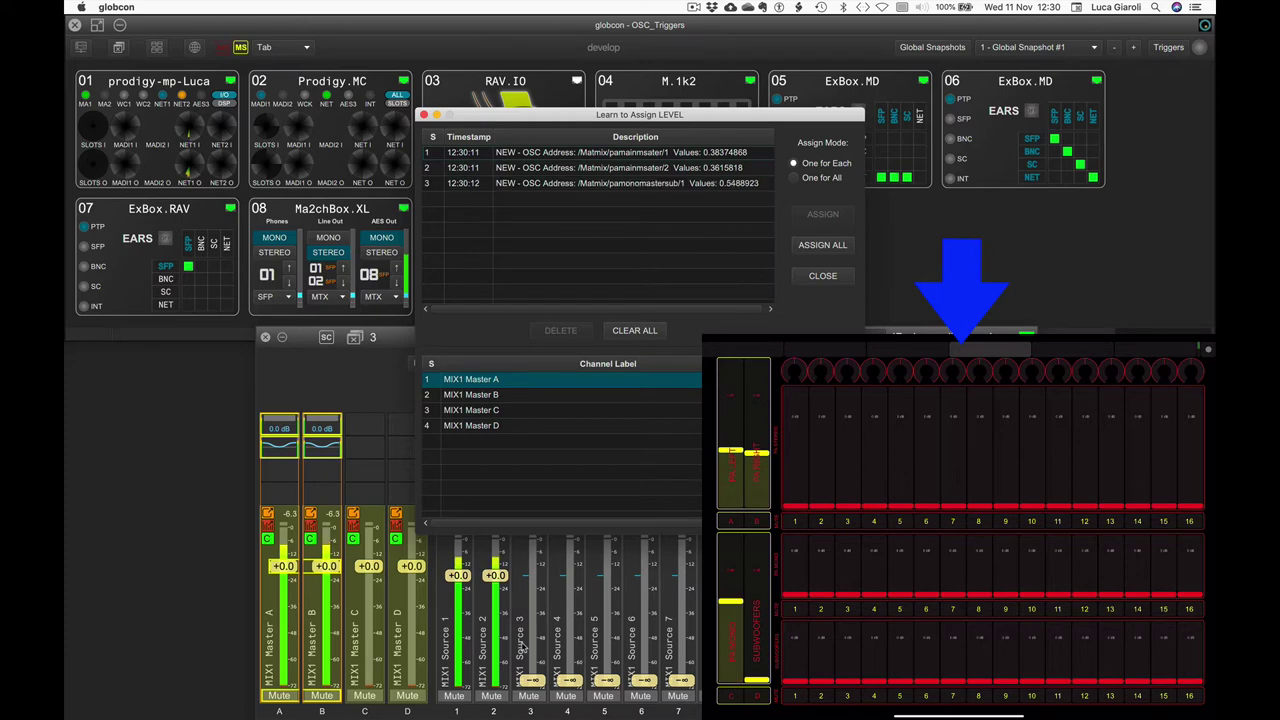
left_click(822, 247)
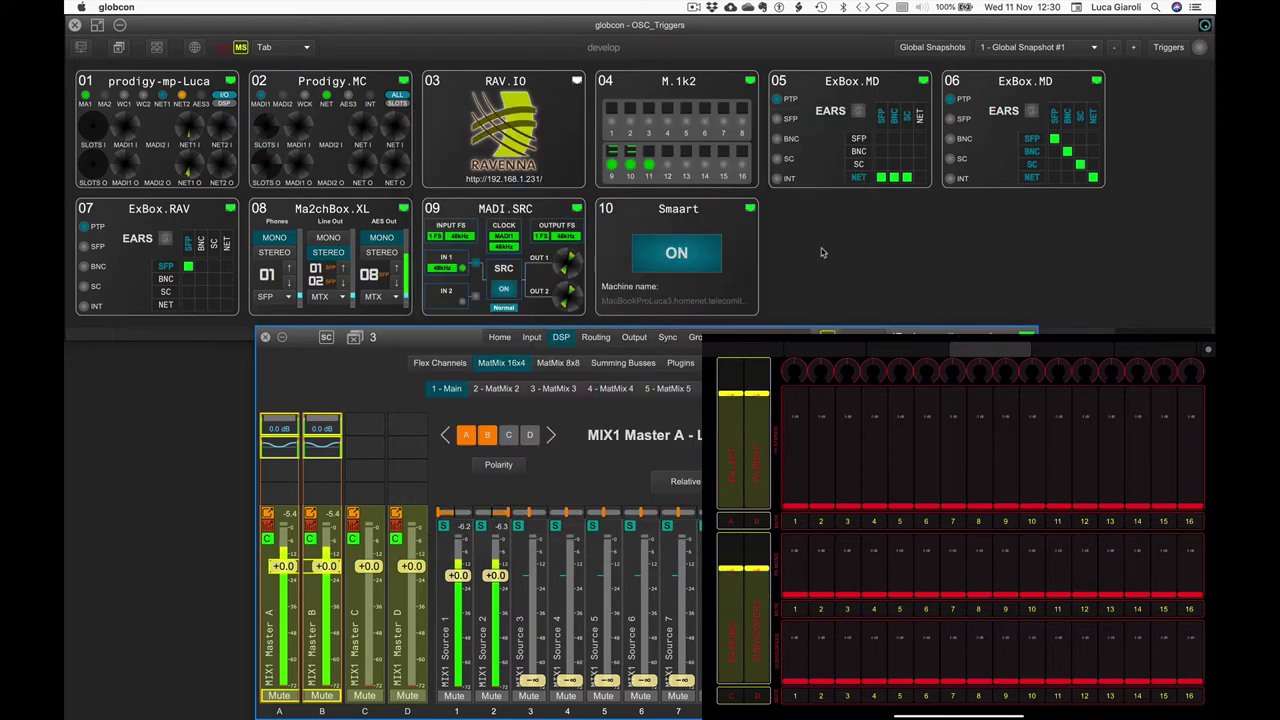
Learn the TouchOSC master mute buttons and assign them to Master A–D mutes.
right_click(275, 593)
mouse_move(350, 680)
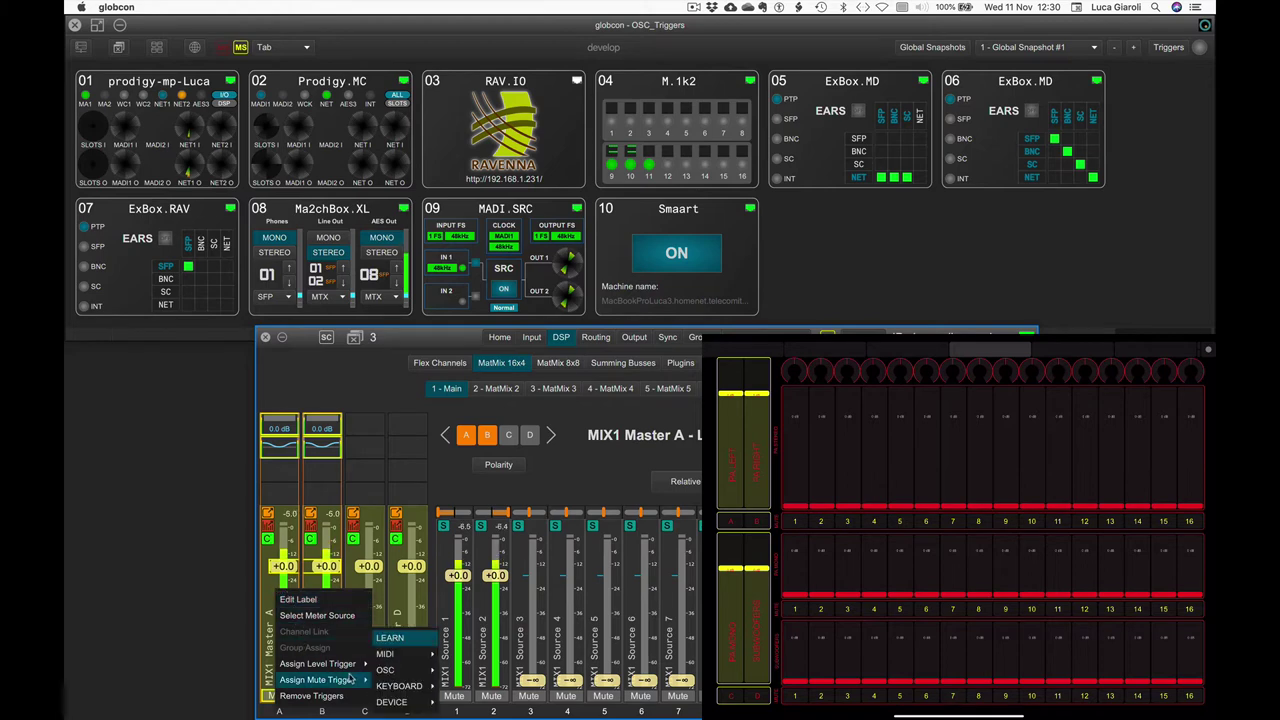
left_click(390, 638)
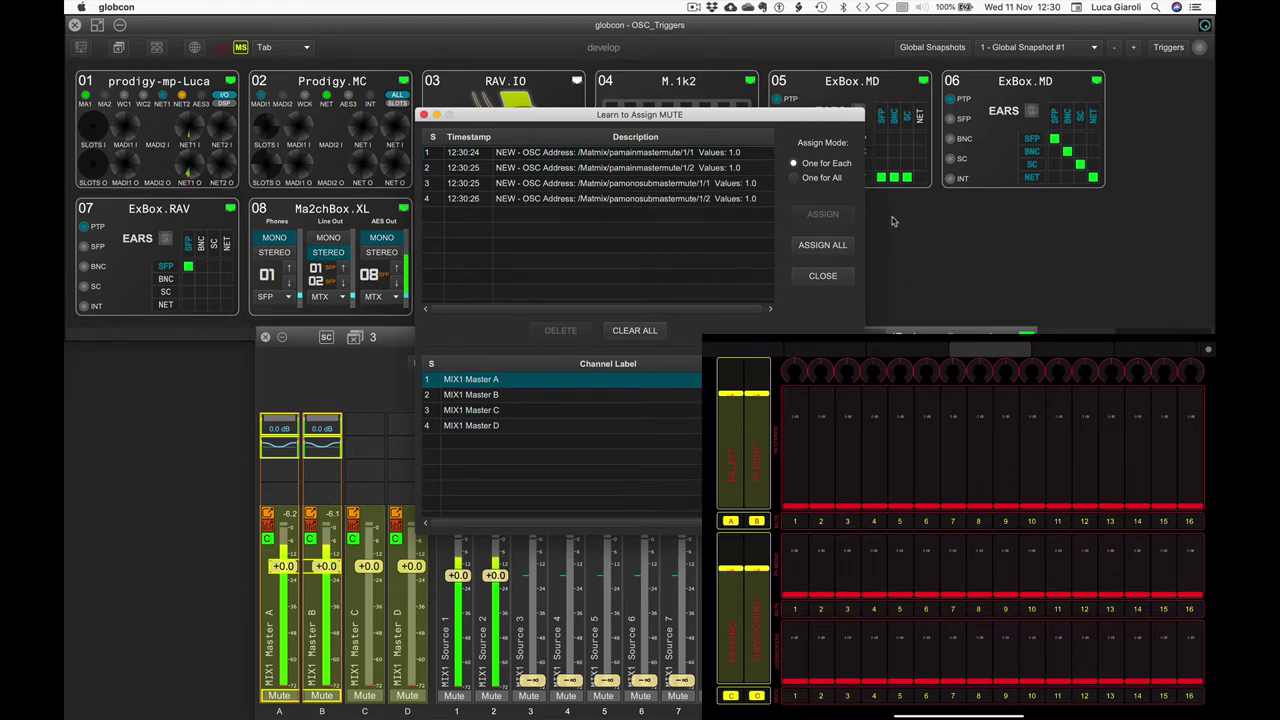
left_click(846, 244)
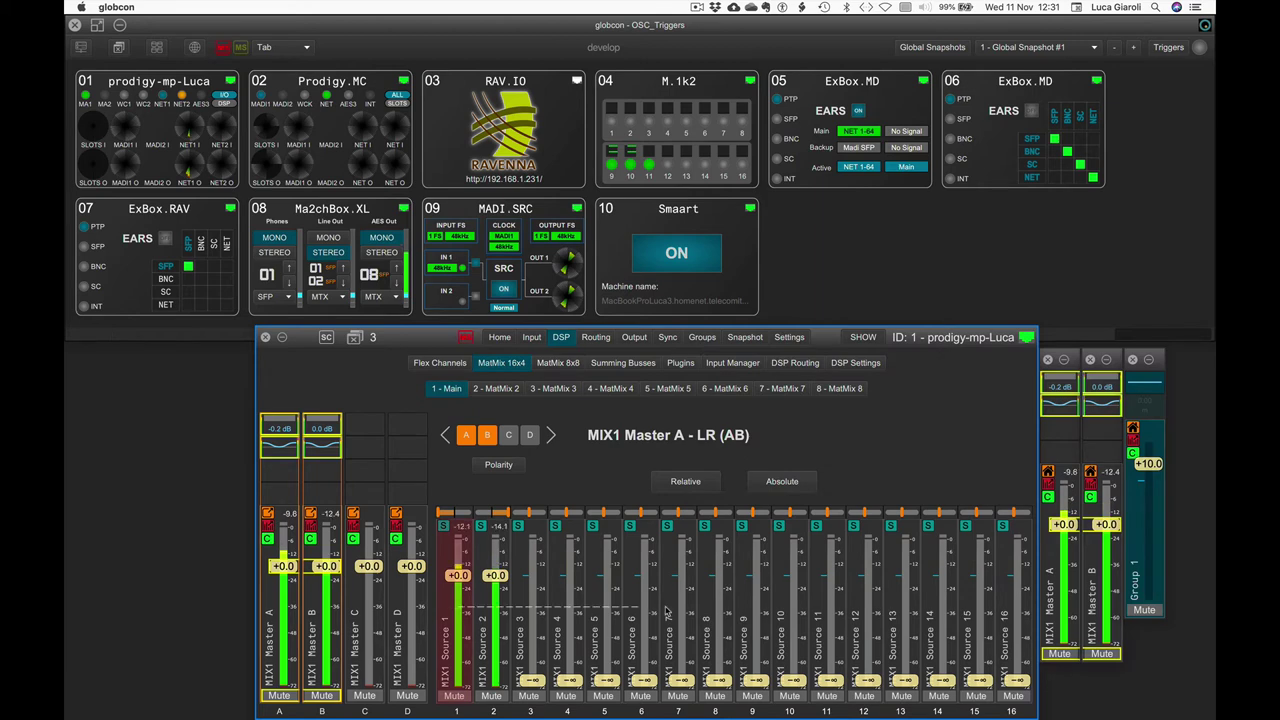
Select MIX1 Source 1–16 and start level-trigger learning for the /Matmix/pastereo fader messages.
left_click(1013, 623, "shift")
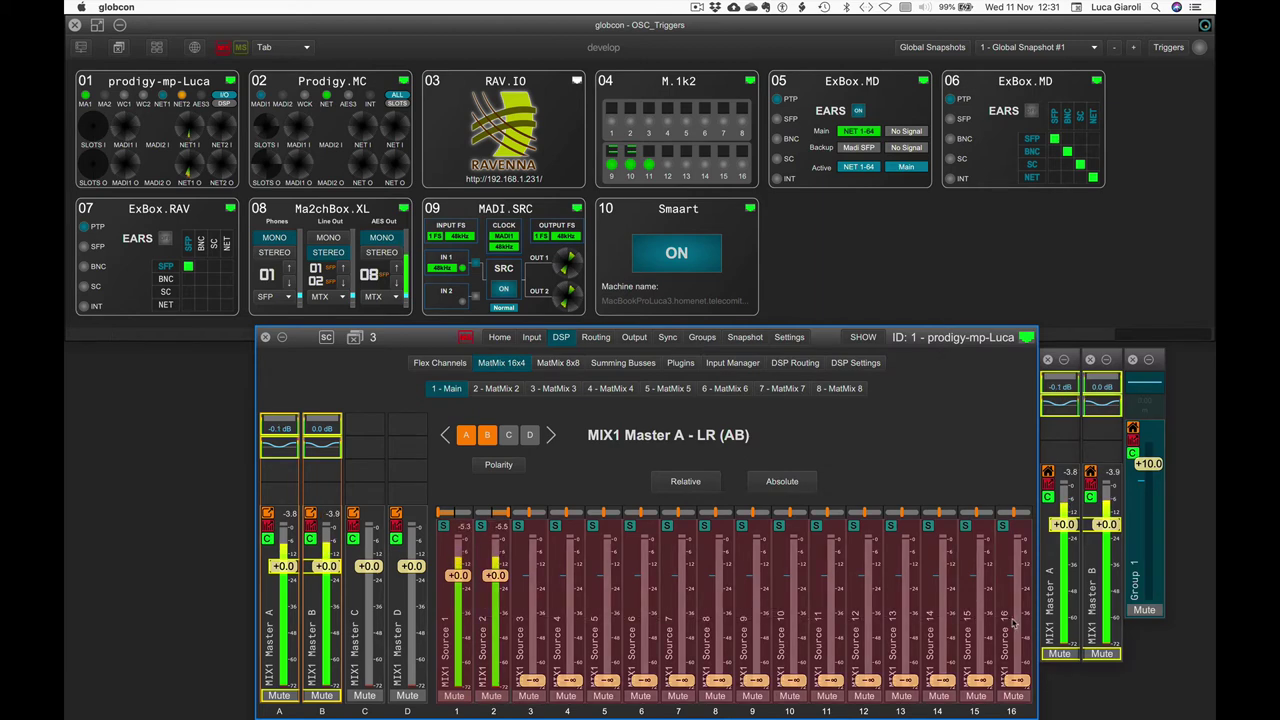
right_click(467, 603)
mouse_move(487, 628)
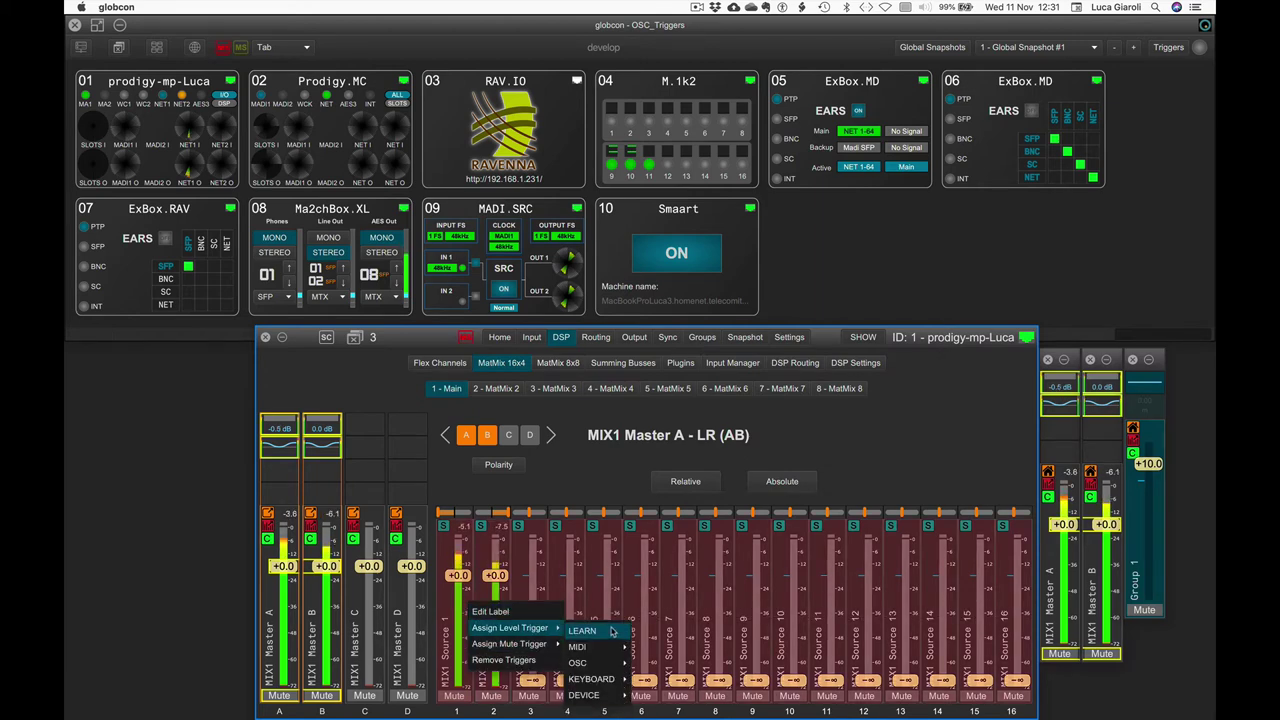
left_click(611, 630)
scroll(594, 437, "down", 5)
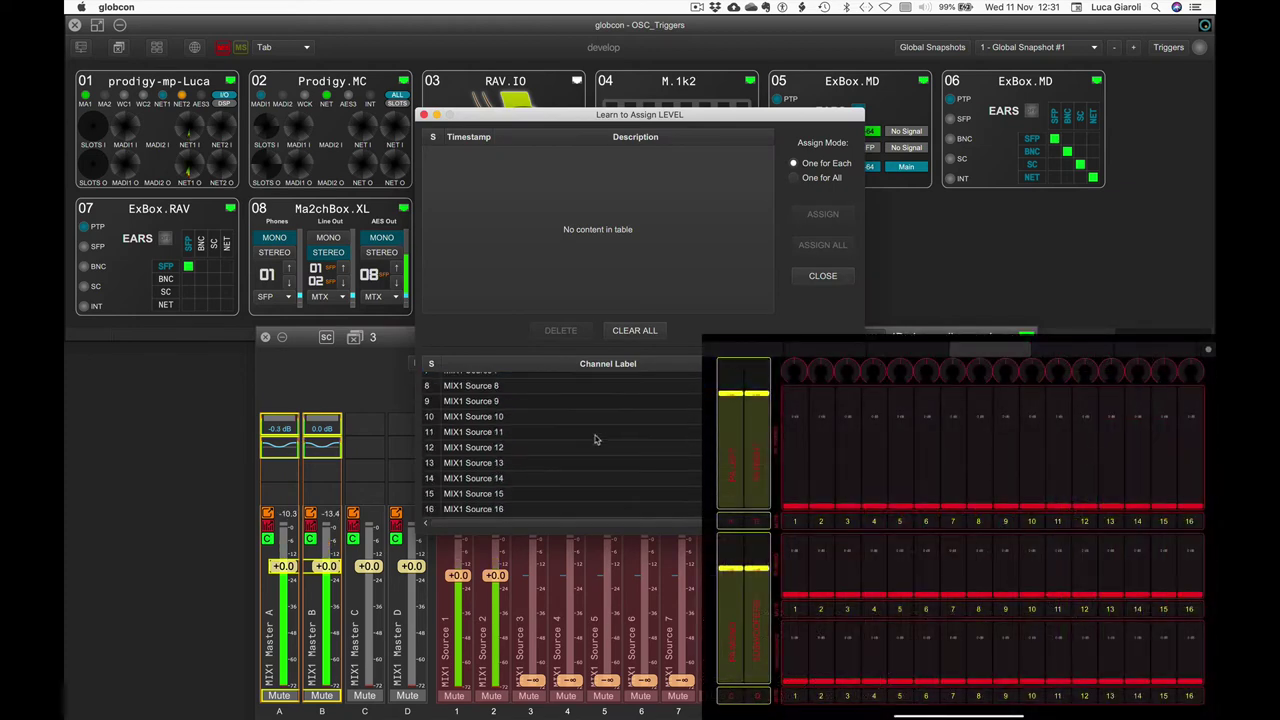
scroll(594, 437, "up", 5)
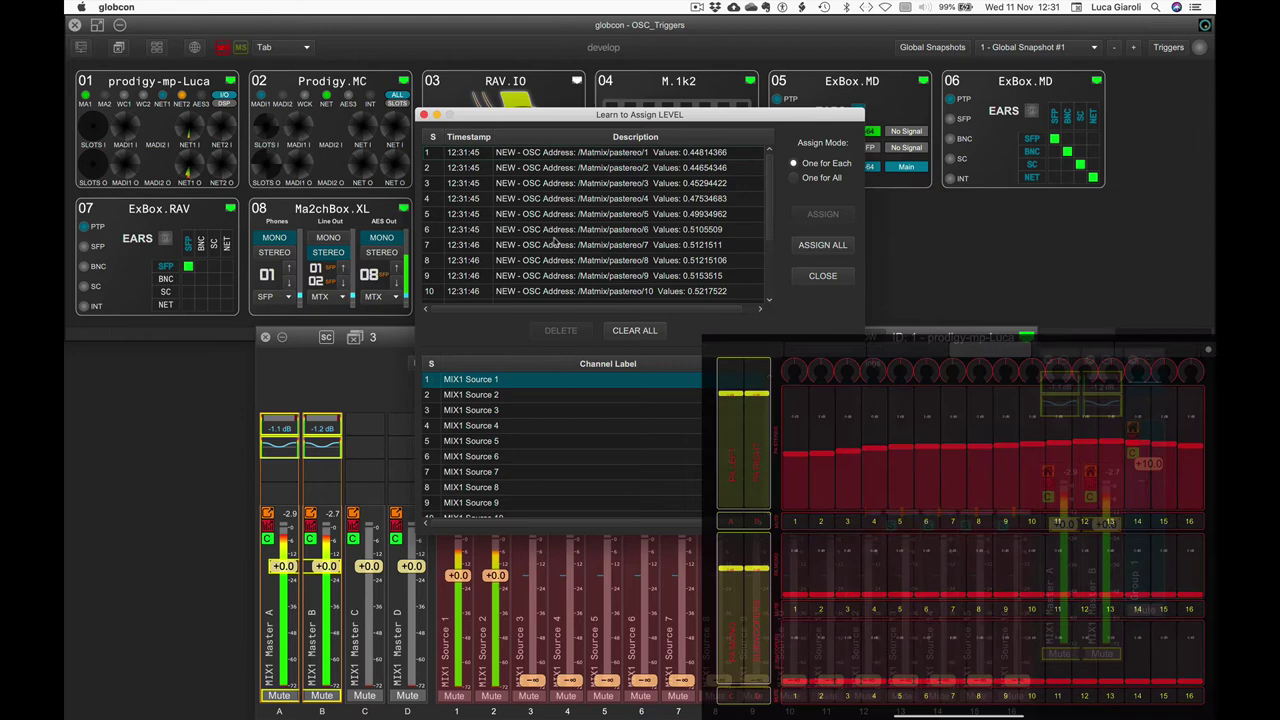
Assign the learned faders to Source 1–16 levels, then learn and assign their mute triggers.
left_click(822, 245)
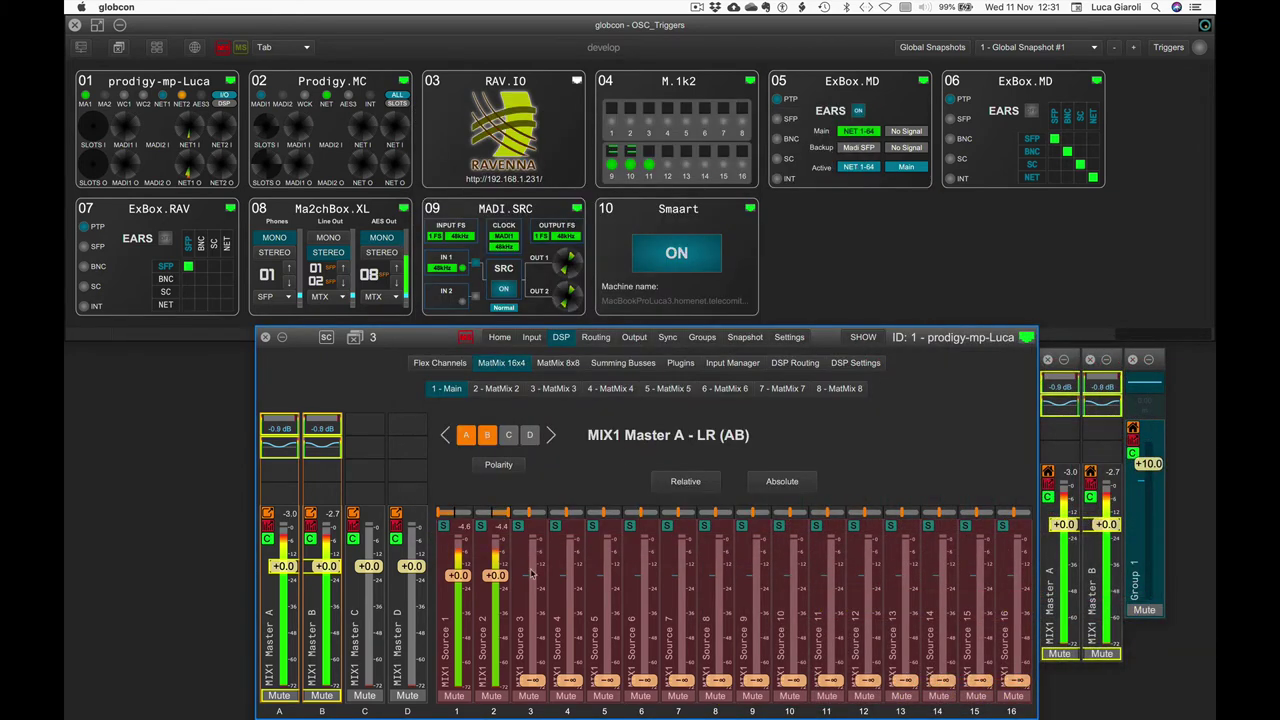
right_click(467, 632)
mouse_move(540, 671)
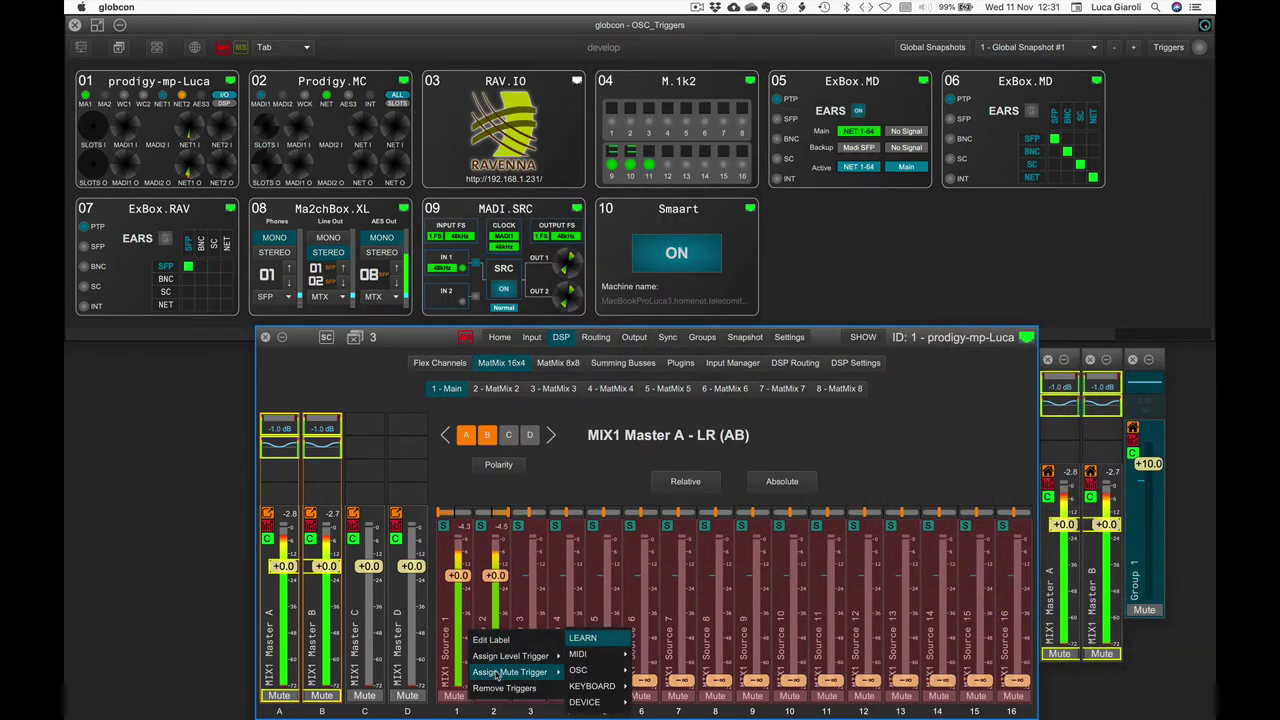
left_click(580, 669)
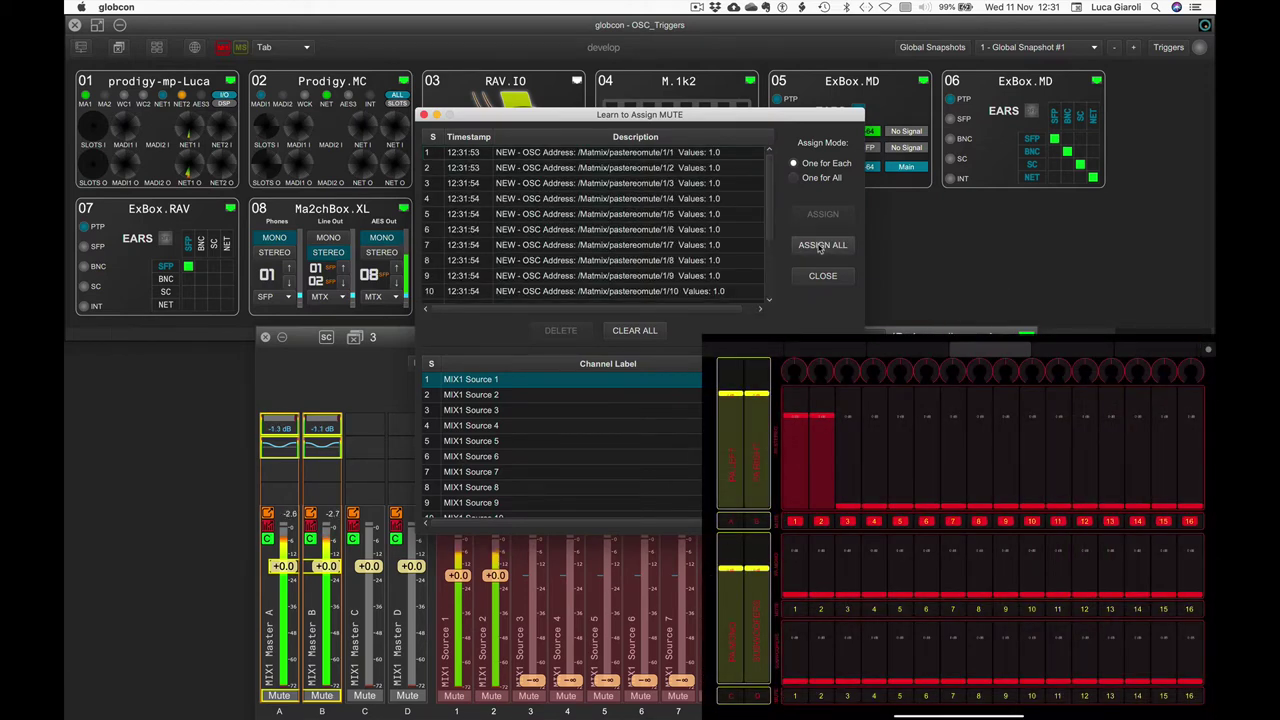
left_click(822, 245)
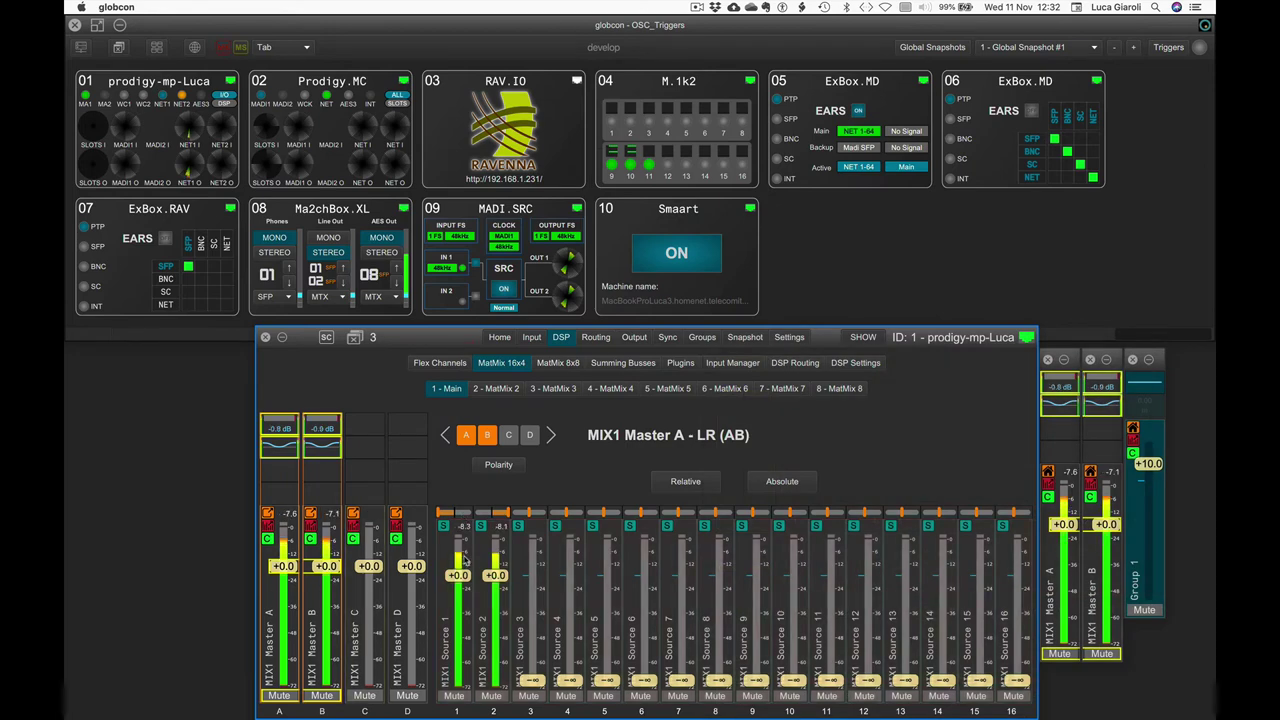
Learn the pan1 OSC message and assign it to Source 1 pan.
right_click(458, 515)
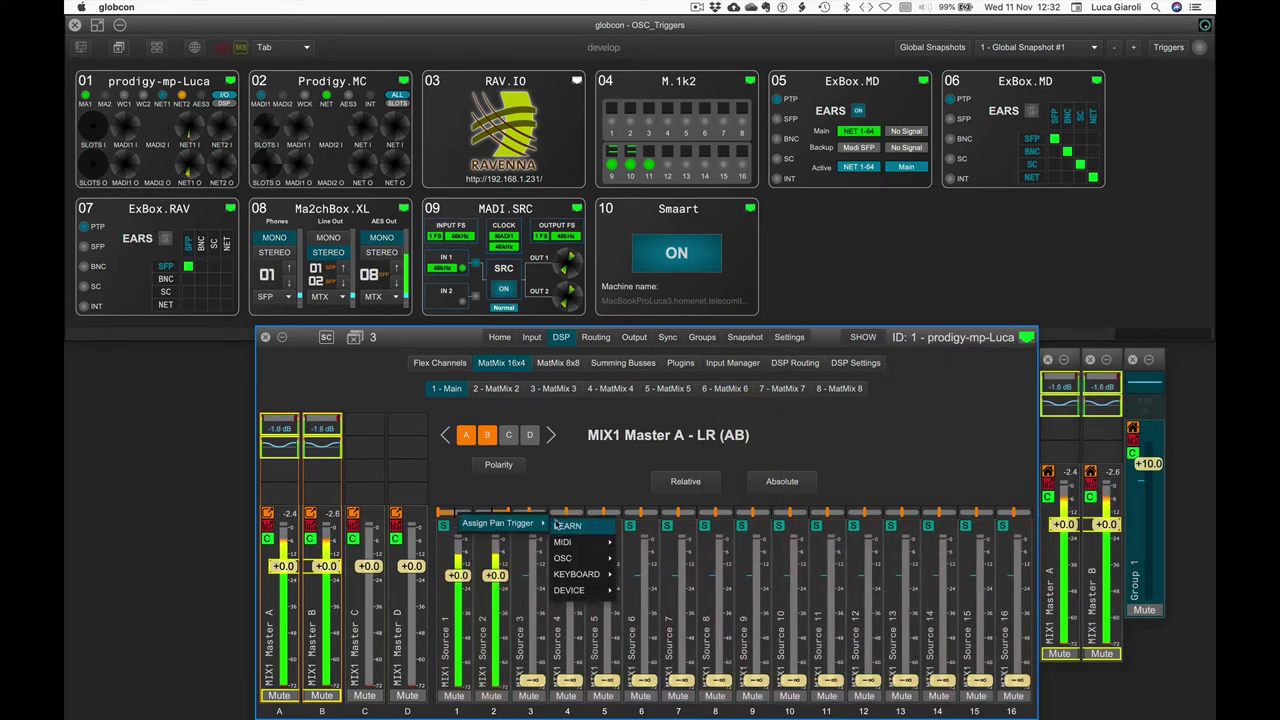
left_click(567, 526)
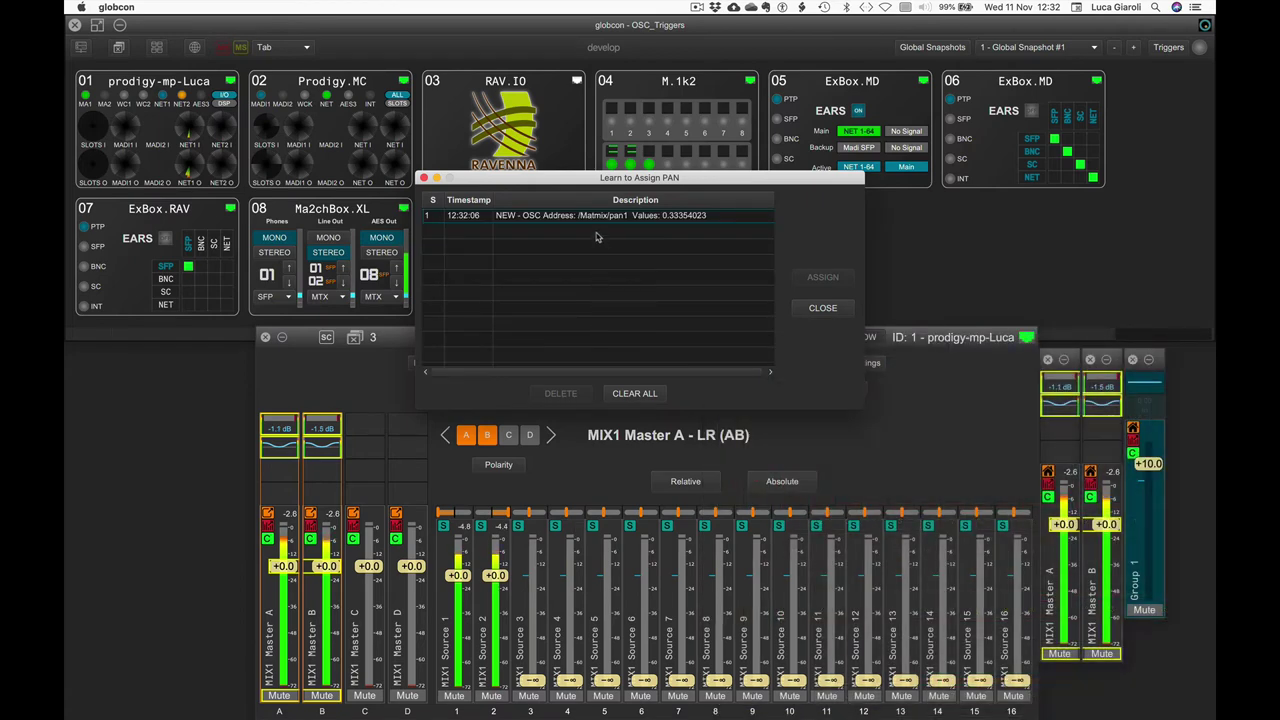
left_click(598, 216)
left_click(808, 285)
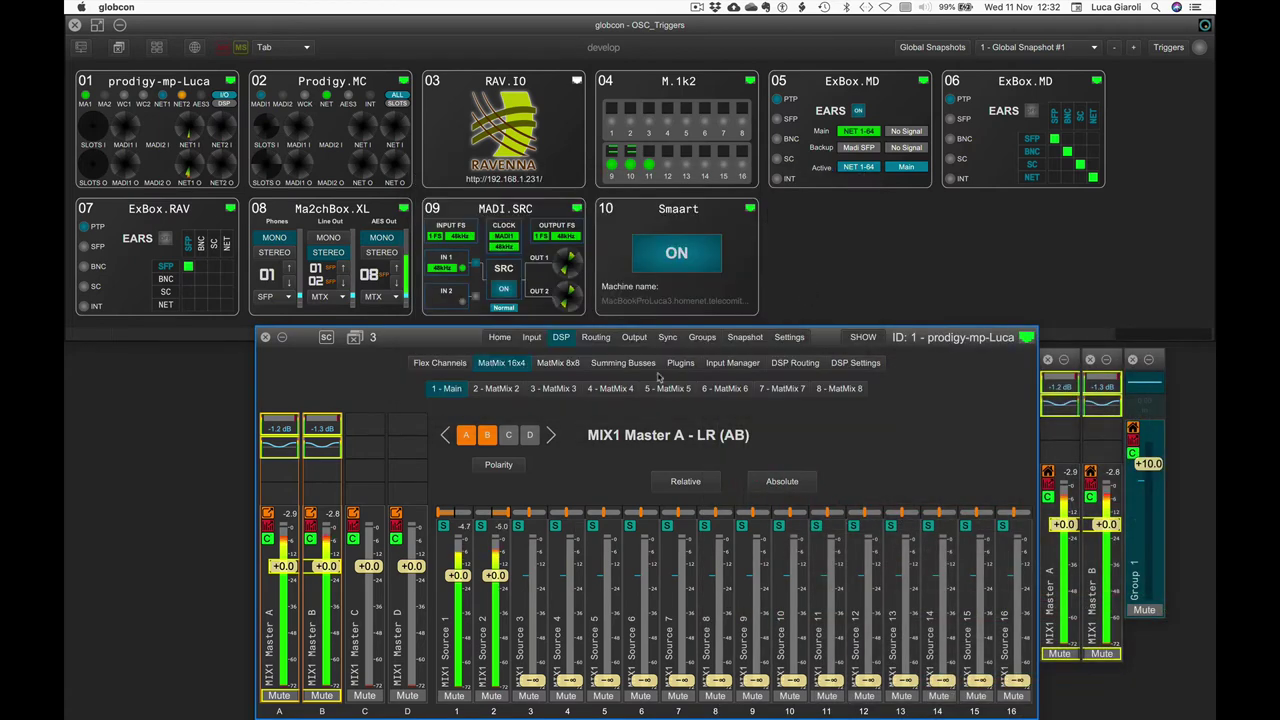
Learn the pan2 OSC message, assign it to Source 2 pan, and test Source 1 panning.
right_click(486, 514)
left_click(588, 528)
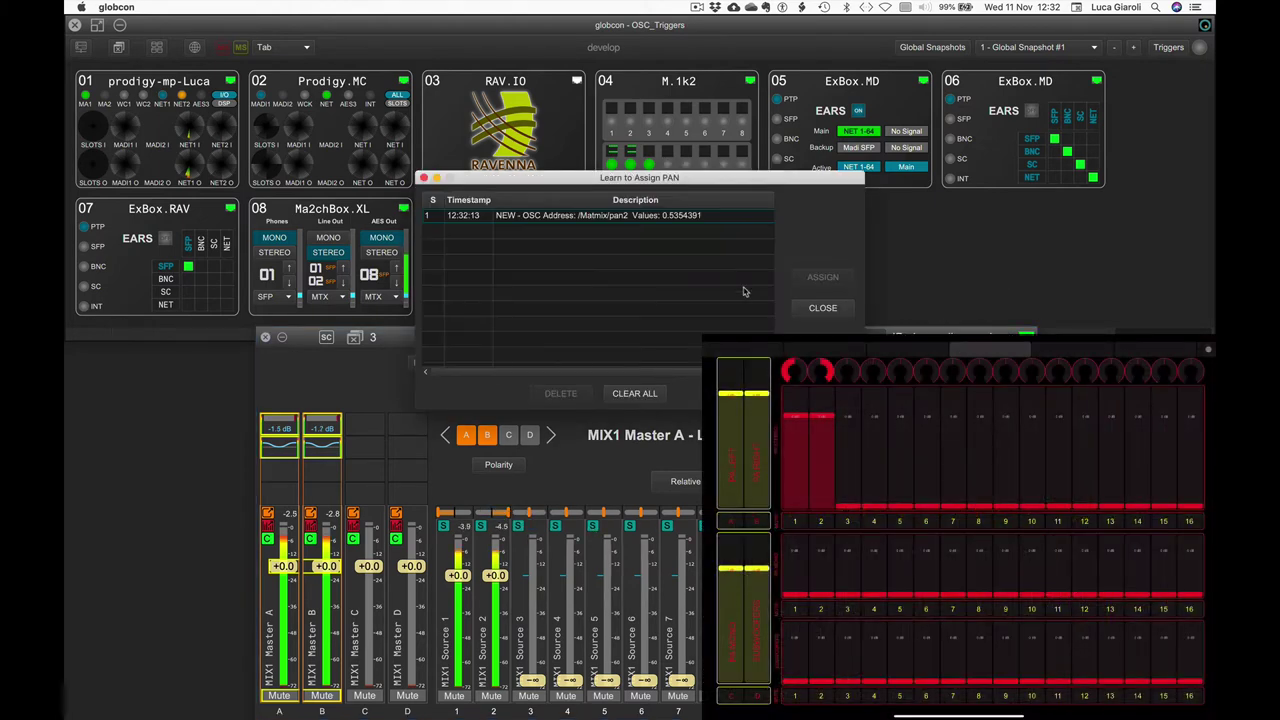
left_click(706, 218)
left_click(822, 277)
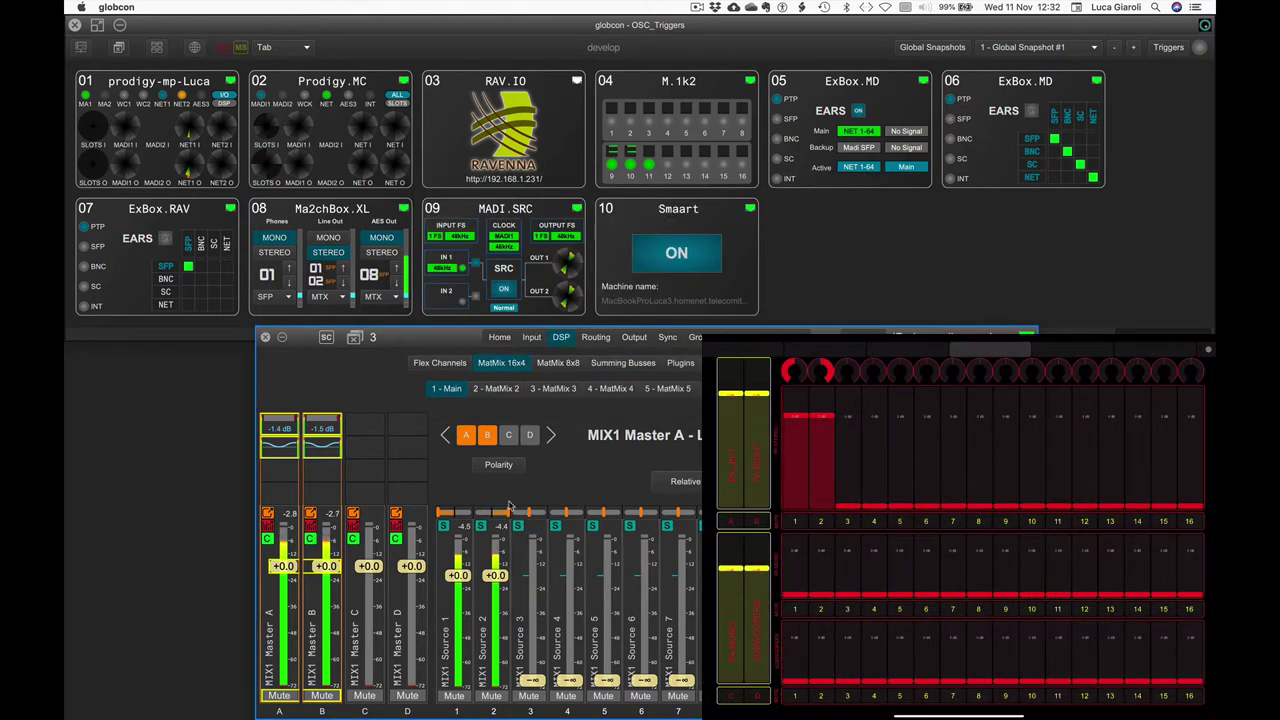
mouse_move(438, 512)
left_mouse_down()
mouse_move(470, 513)
mouse_move(437, 512)
left_mouse_up()
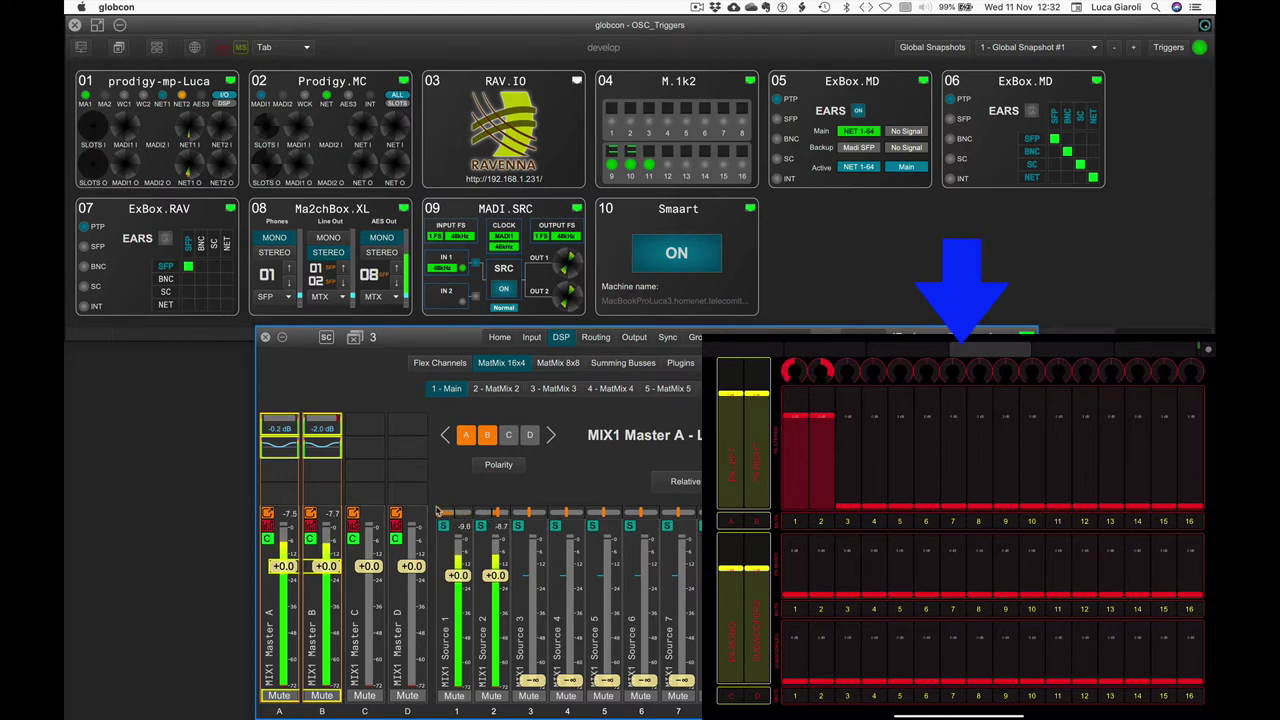
Step Global Snapshots up to #2 and back to #1, then show the Layouts bar in the mixer.
left_click(1134, 48)
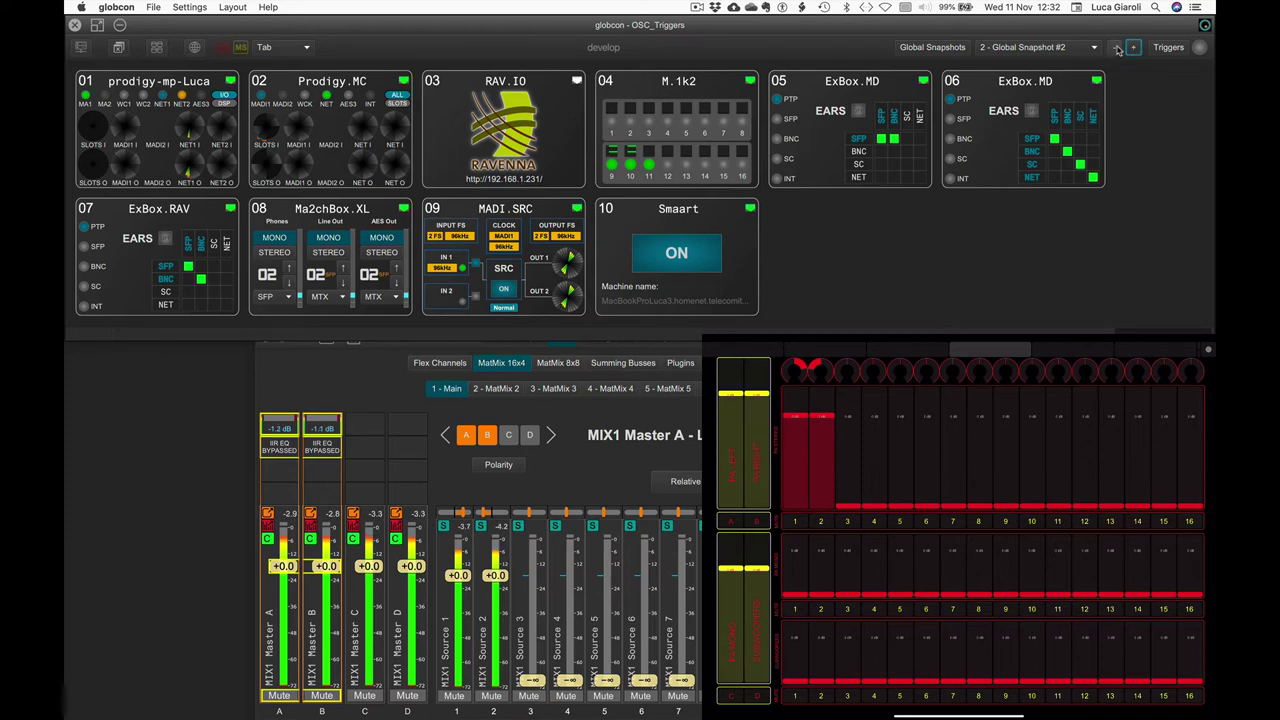
left_click(1117, 48)
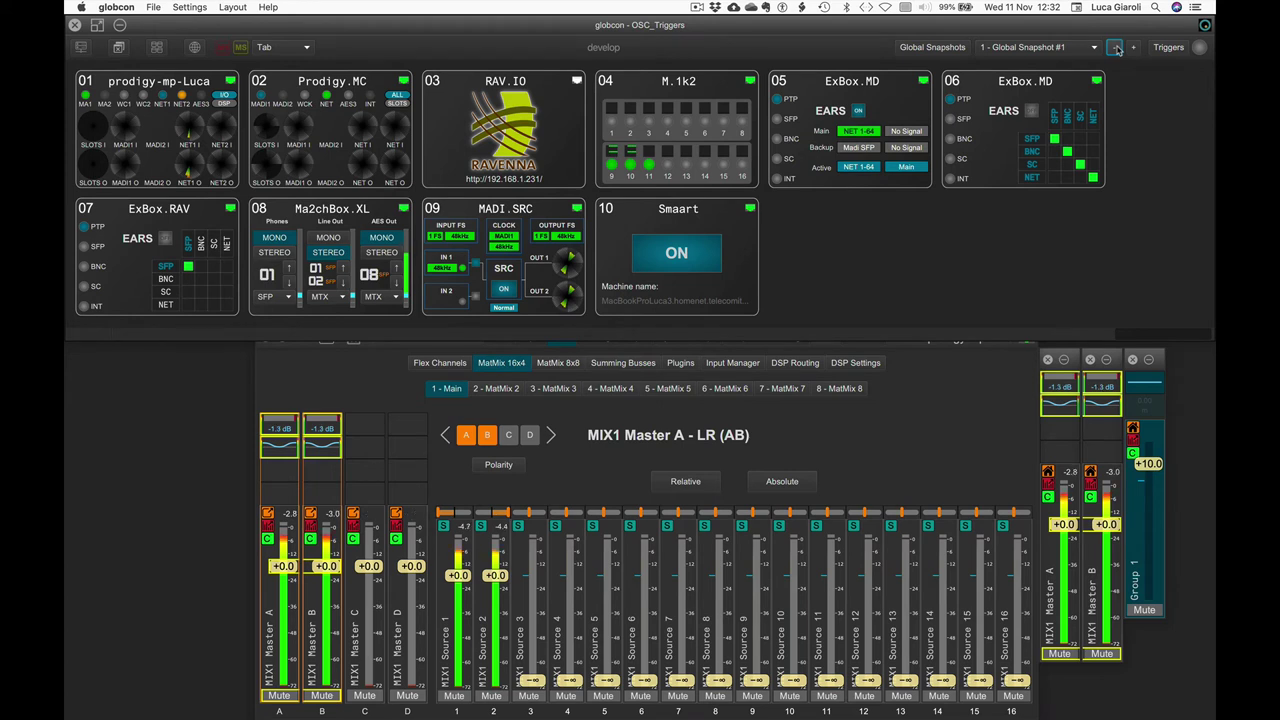
left_click(960, 388)
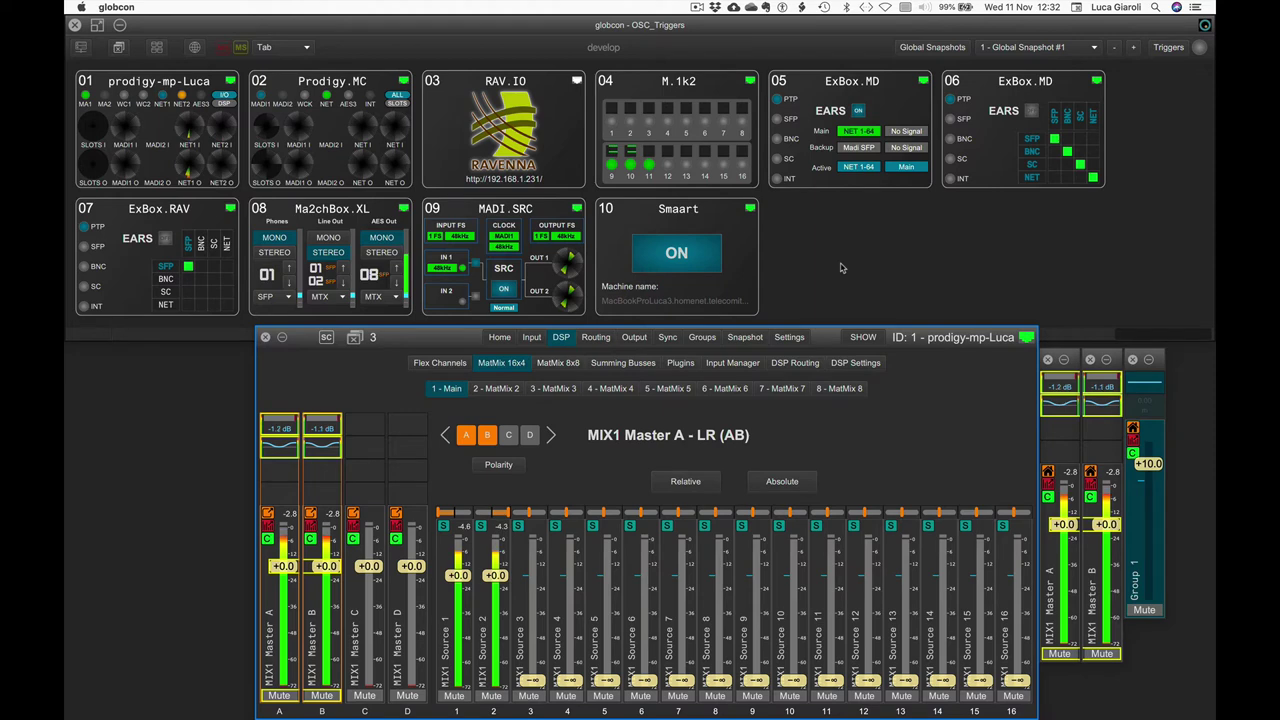
left_click(842, 268)
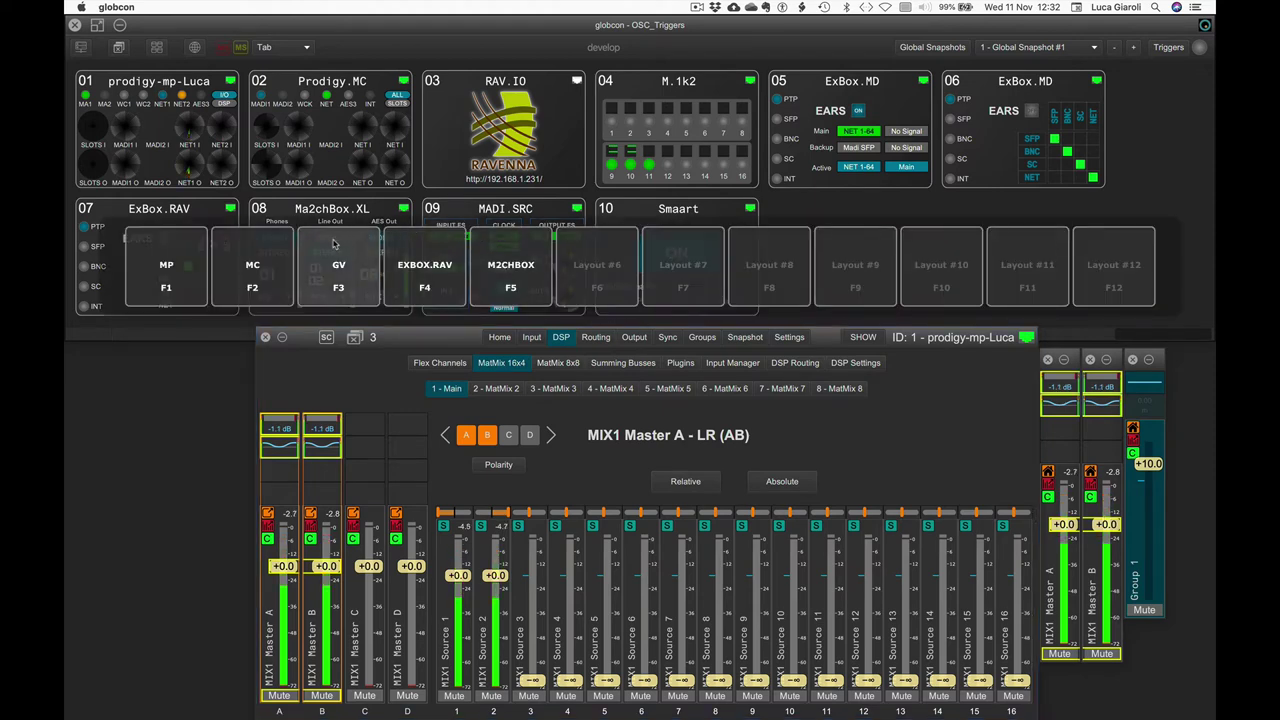
Recall a mixer layout, show the Input page and select SLOT1 In 1 through 7.
left_click(258, 237)
left_click(515, 365)
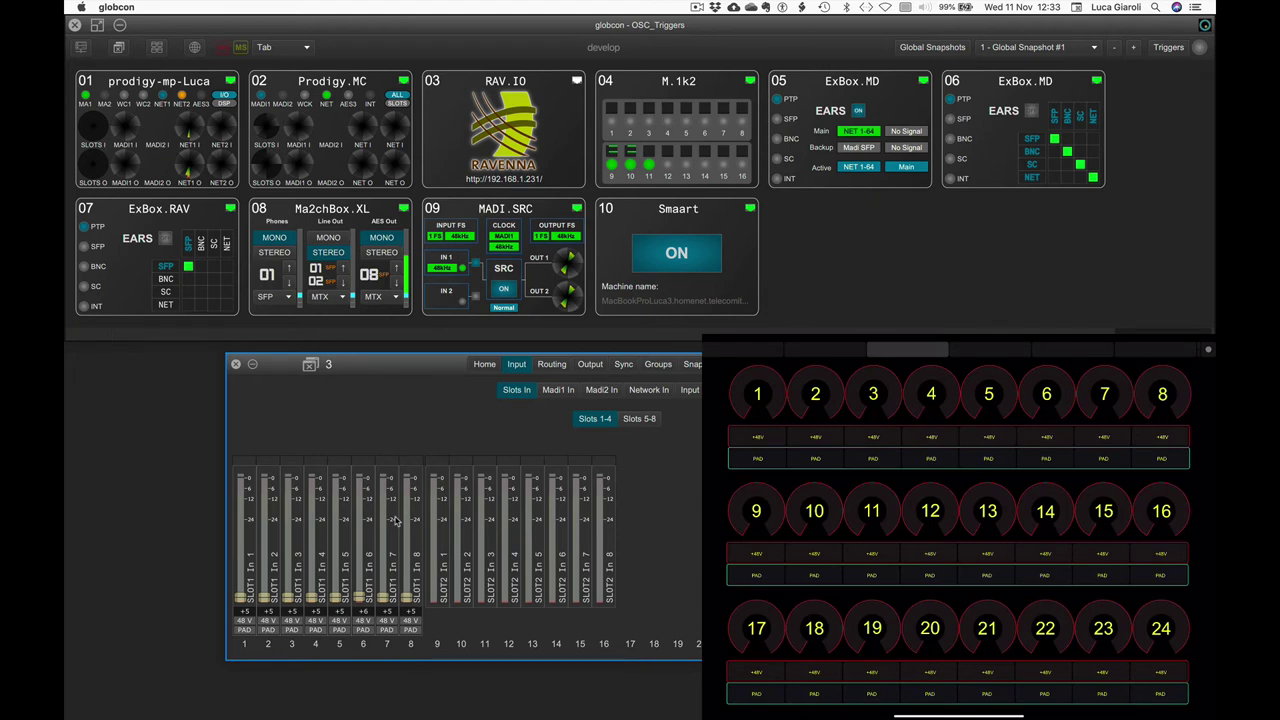
left_click(240, 522)
left_click(240, 522)
left_click(240, 522)
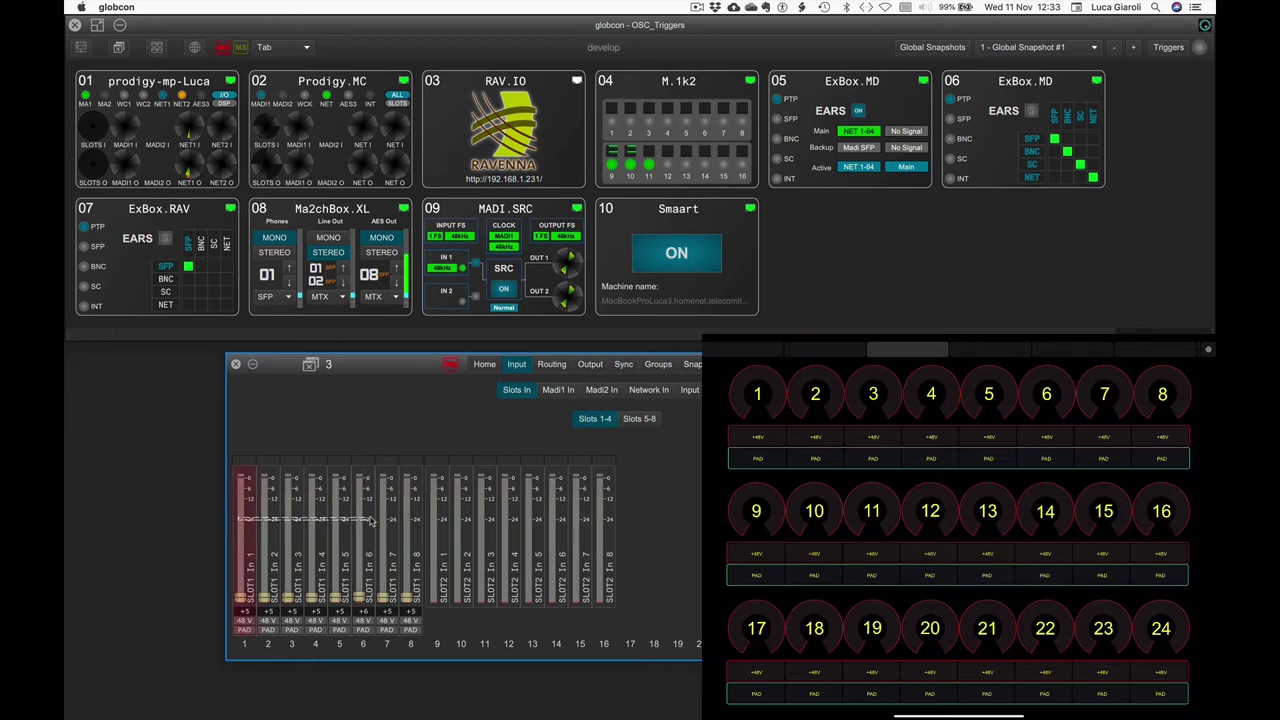
left_click(399, 520, "shift")
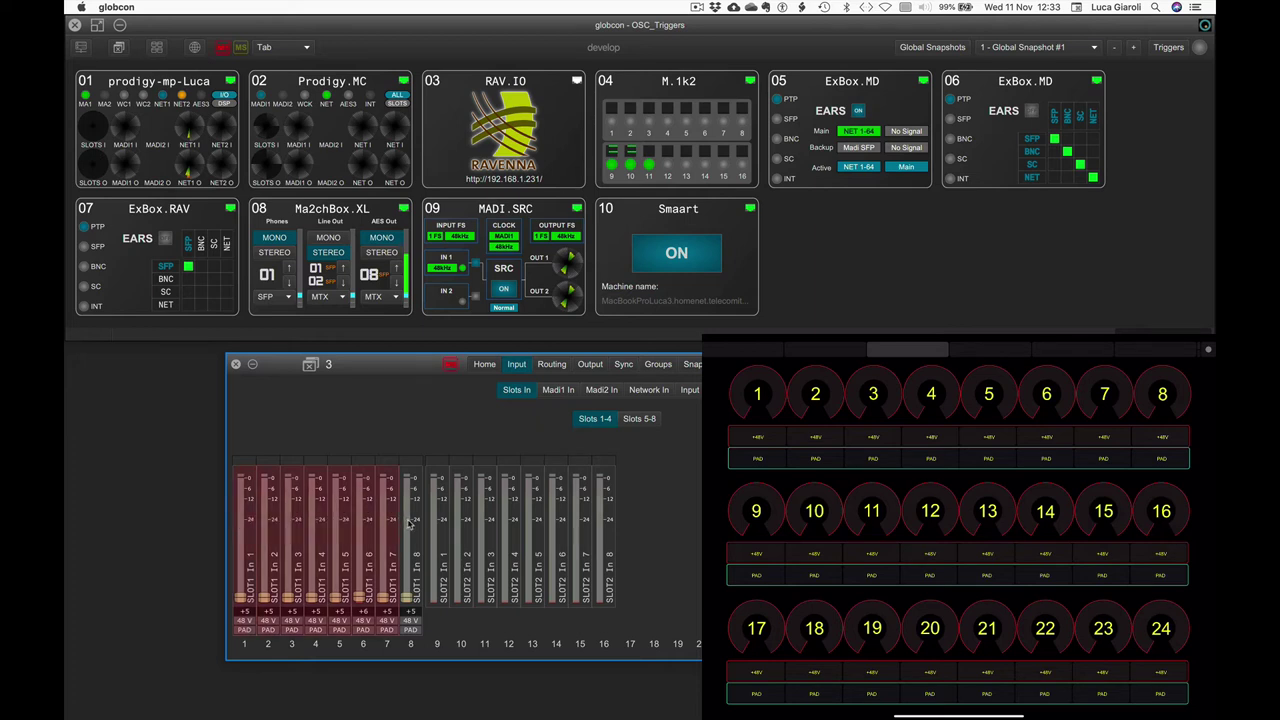
Add SLOT1 In 8 and assign all learned OSC rotary messages as the inputs' level triggers.
left_click(408, 524, "shift")
right_click(408, 524)
mouse_move(430, 549)
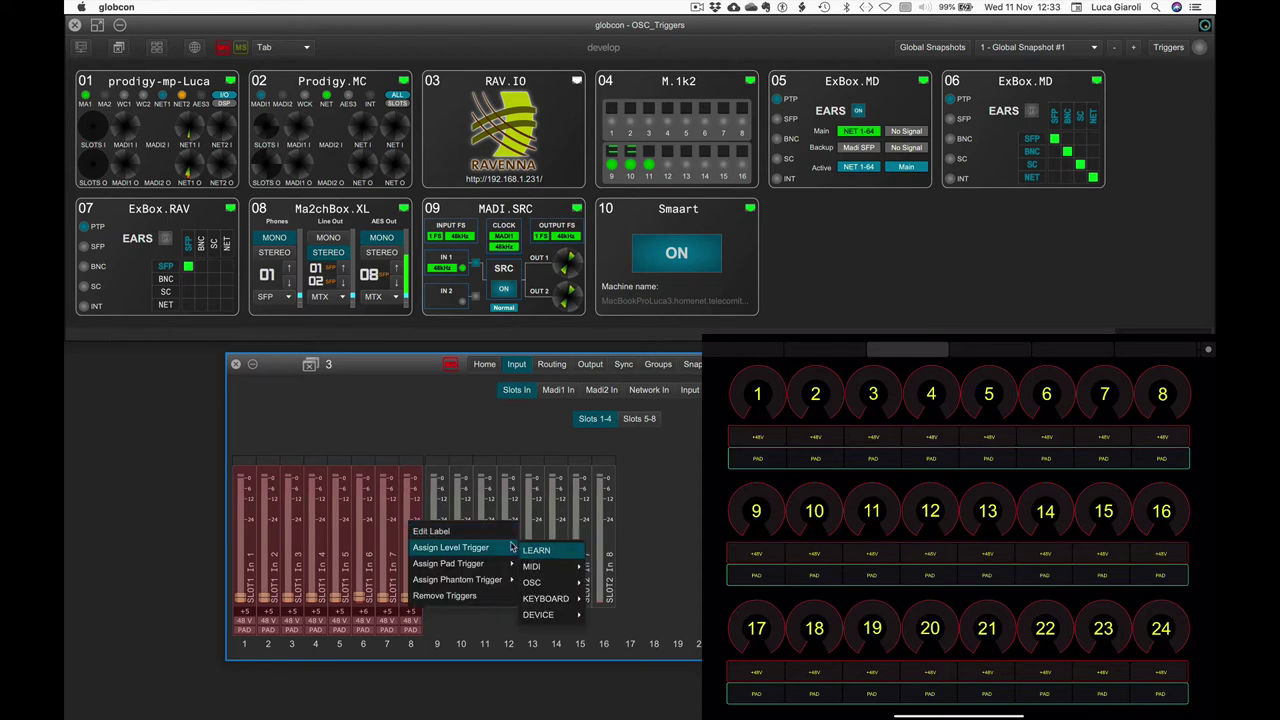
left_click(537, 551)
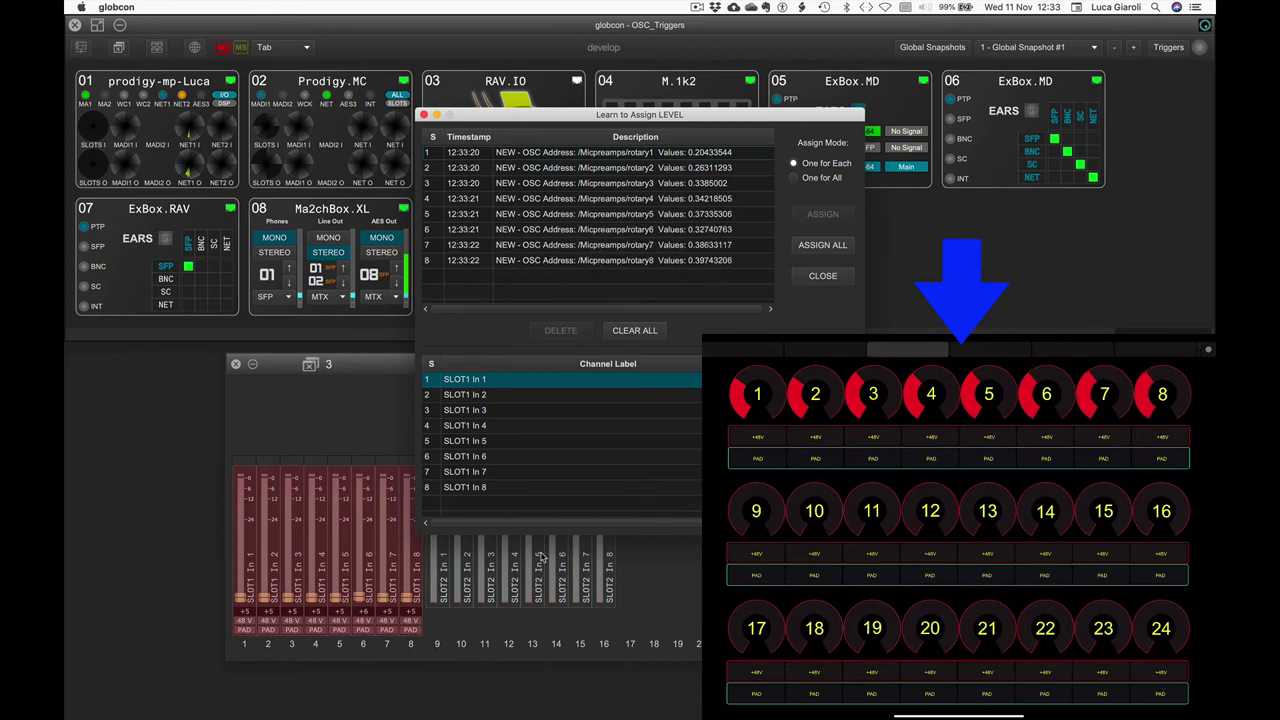
left_click(815, 246)
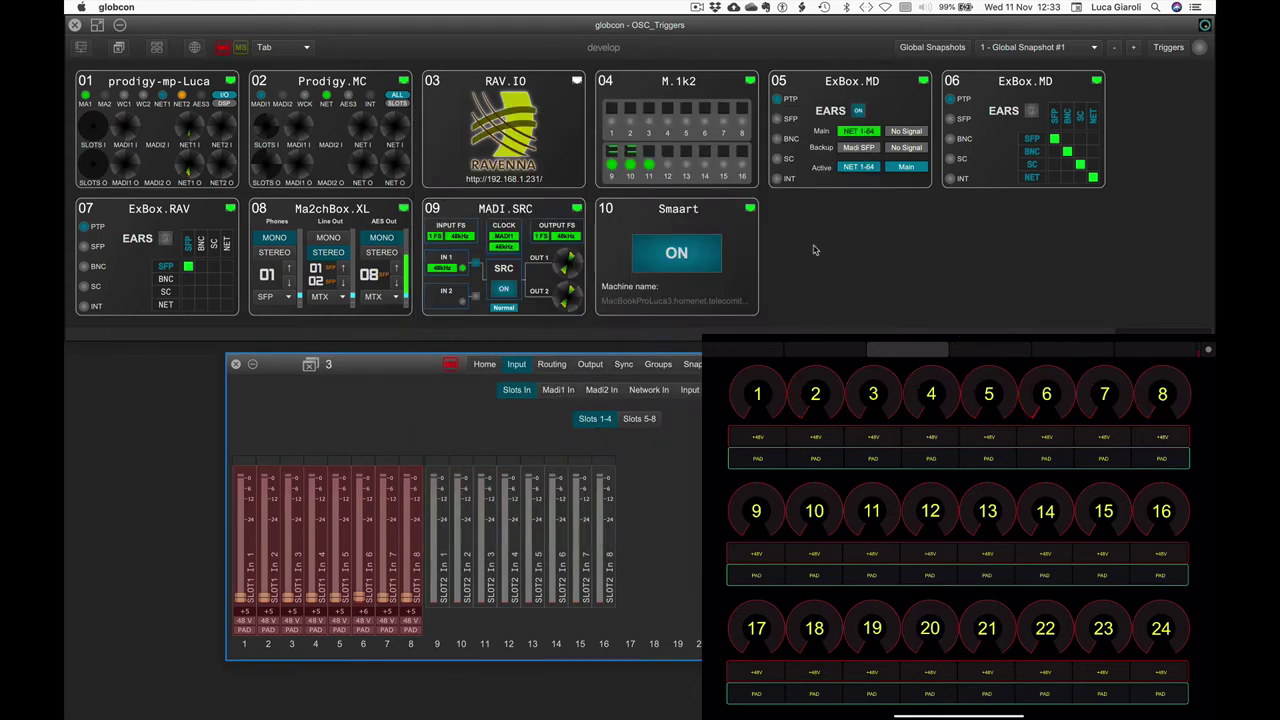
Learn and assign all the tablet's PAD messages as SLOT1 pad triggers.
right_click(277, 521)
mouse_move(283, 565)
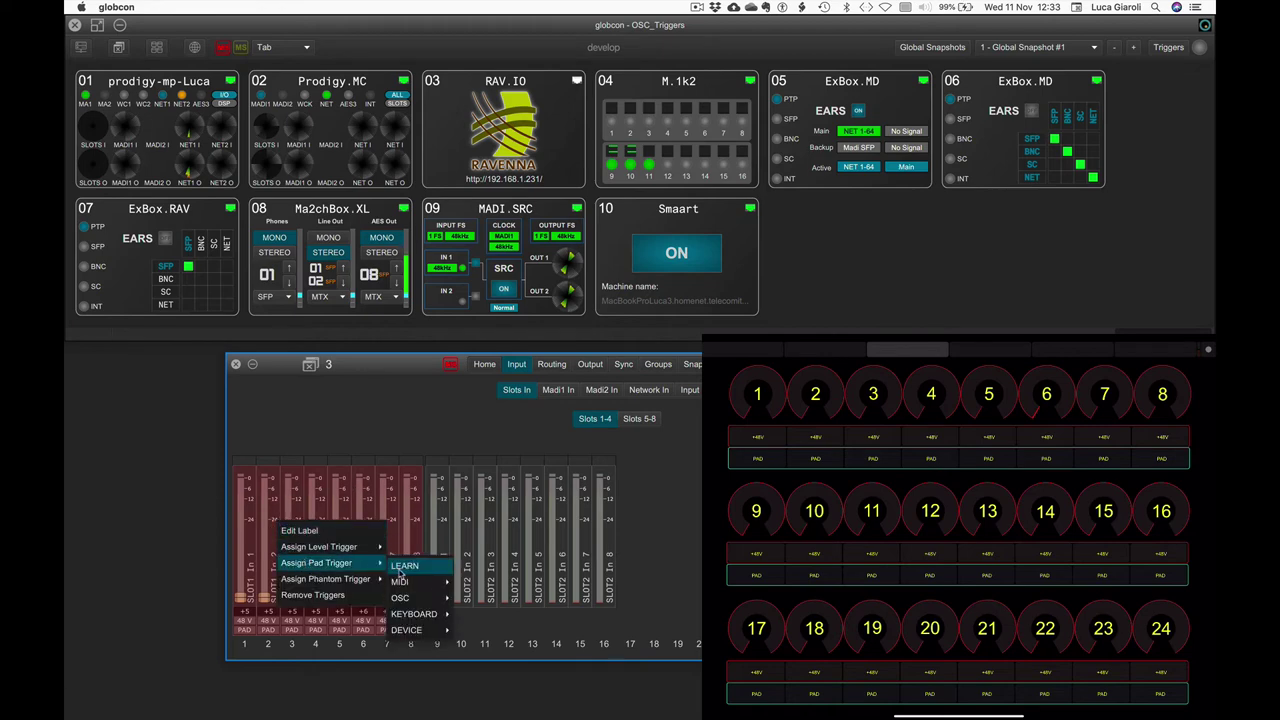
left_click(403, 567)
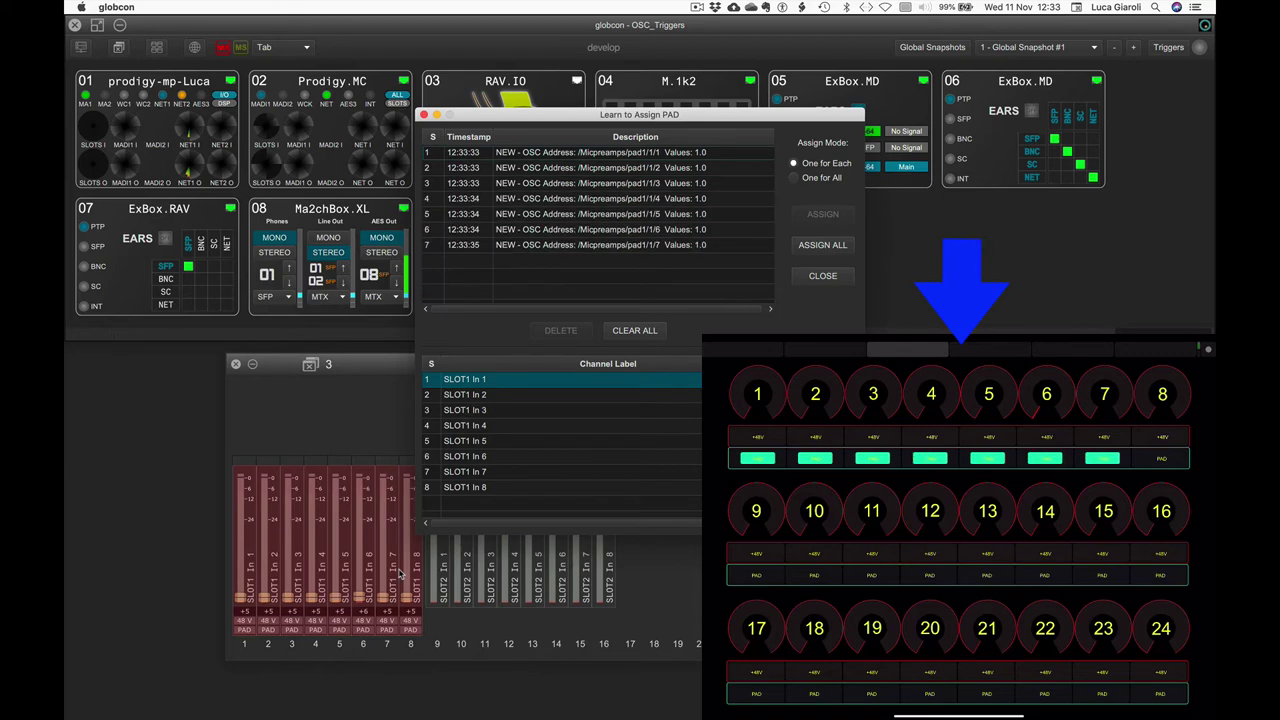
left_click(822, 244)
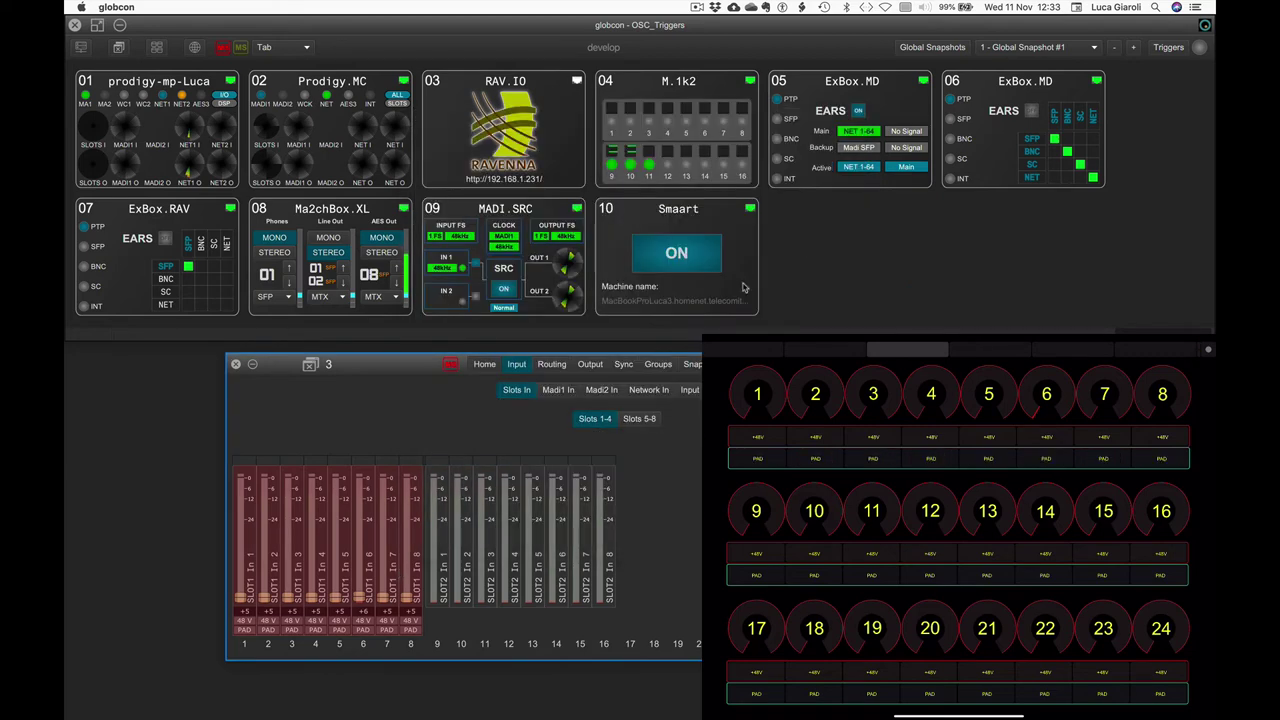
Learn and assign all the tablet's +48V messages as SLOT1 phantom power triggers.
right_click(256, 556)
mouse_move(270, 597)
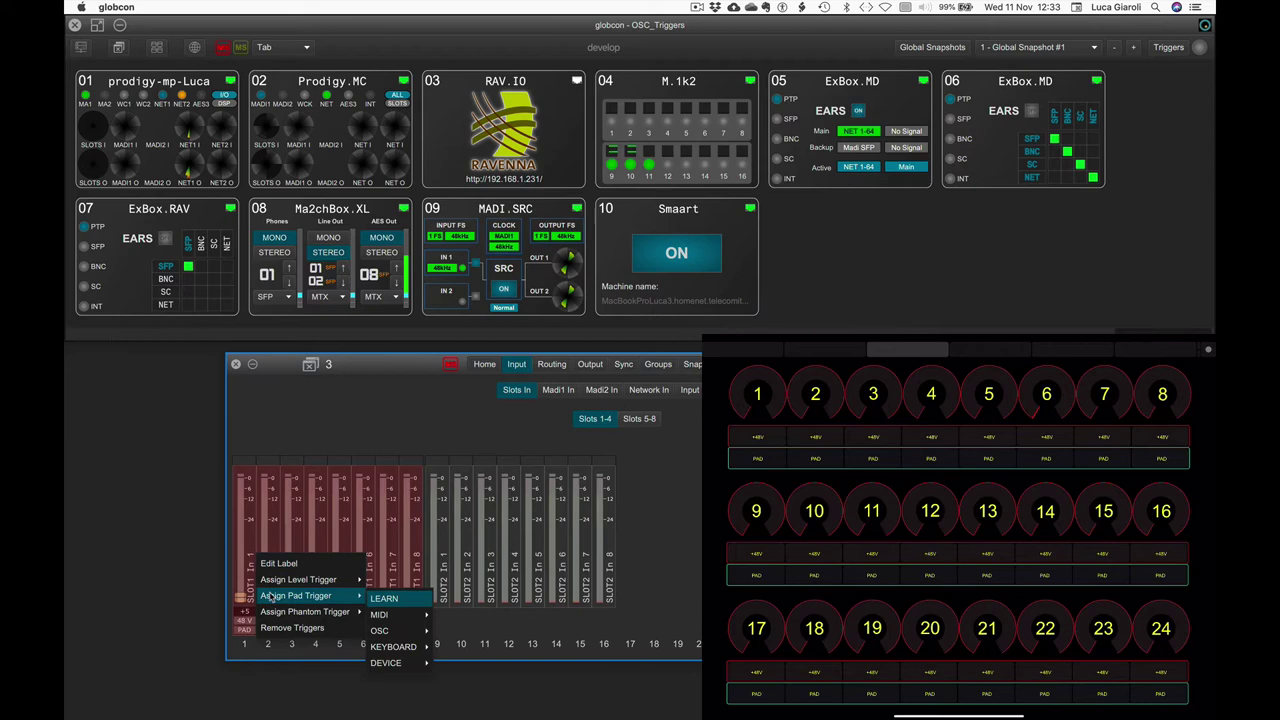
left_click(390, 614)
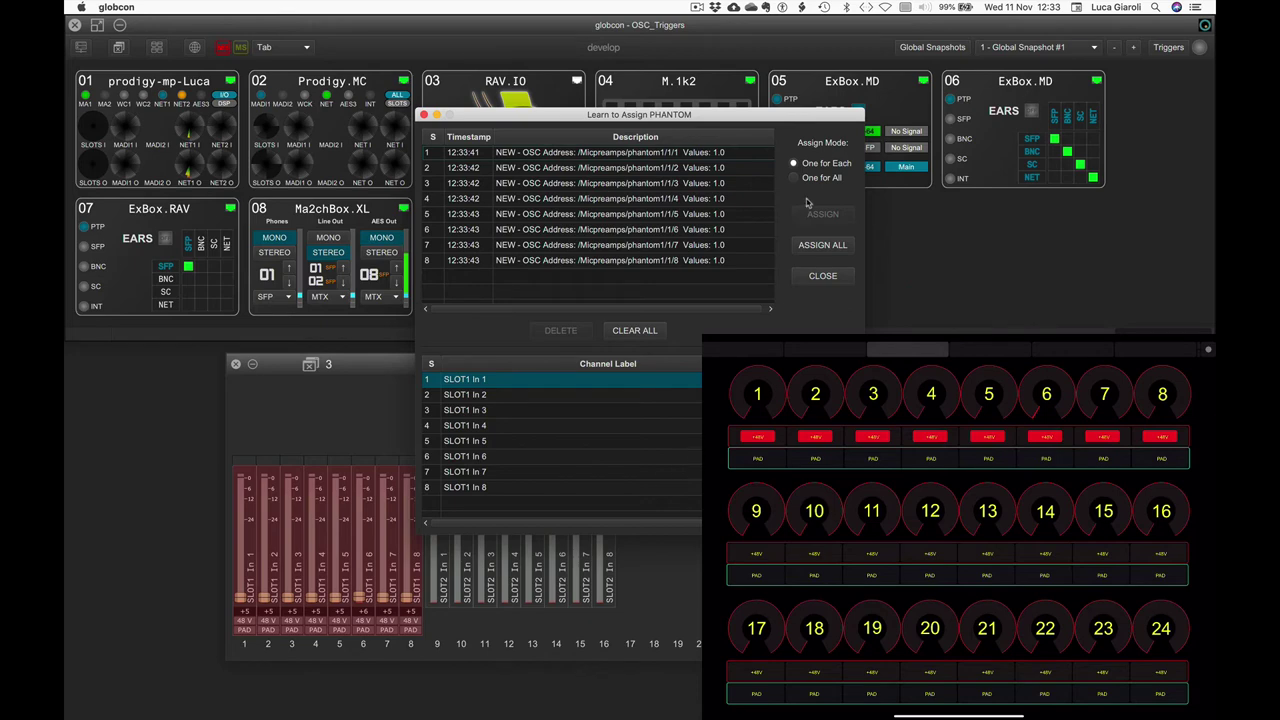
left_click(814, 246)
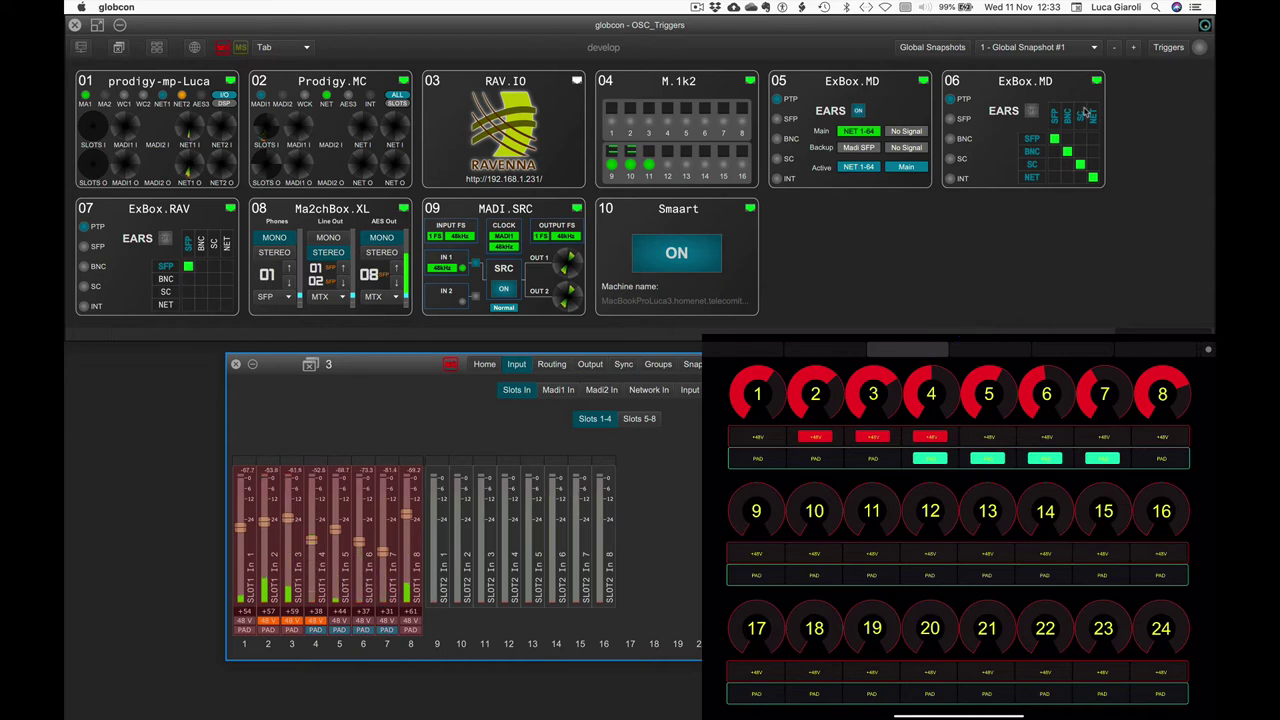
Choose 2 - Global Snapshot #2 in the Global Snapshots selector.
left_click(1134, 48)
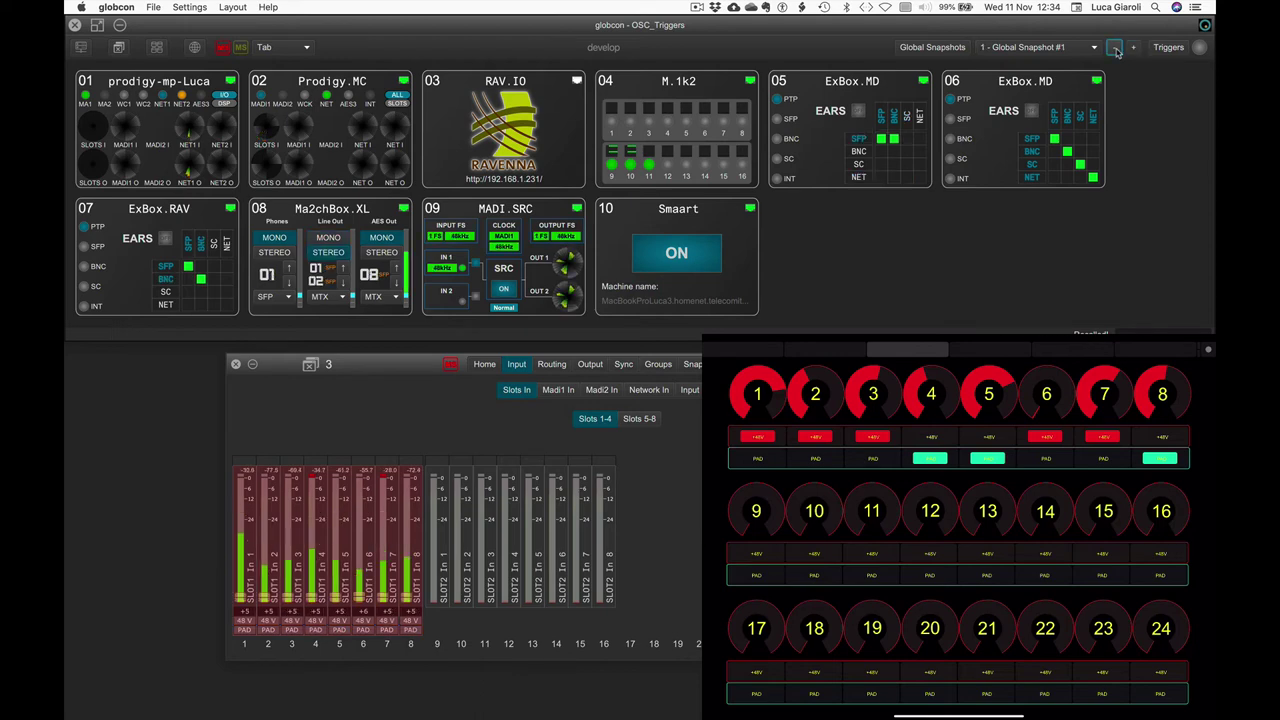
Switch to the M2CHBOX layout and link the Phones level to the tablet's OSC phones fader.
left_click(370, 234)
key("Tab")
key("Tab")
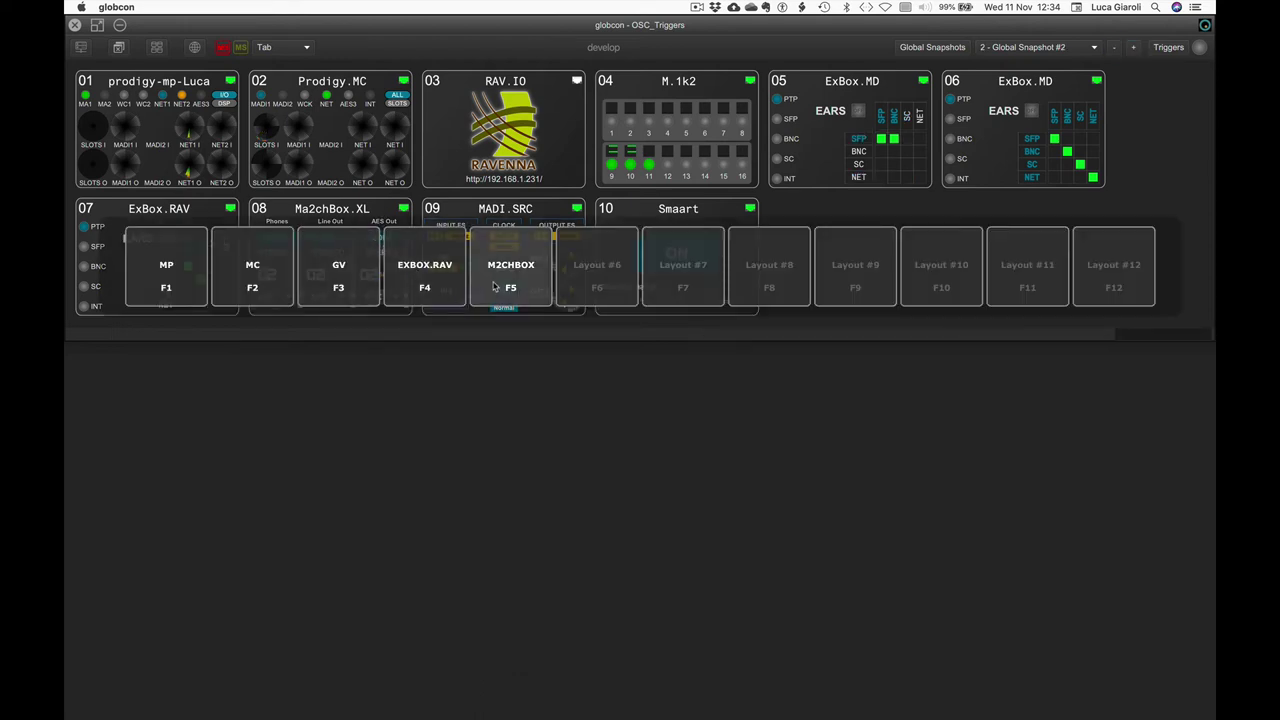
right_click(591, 476)
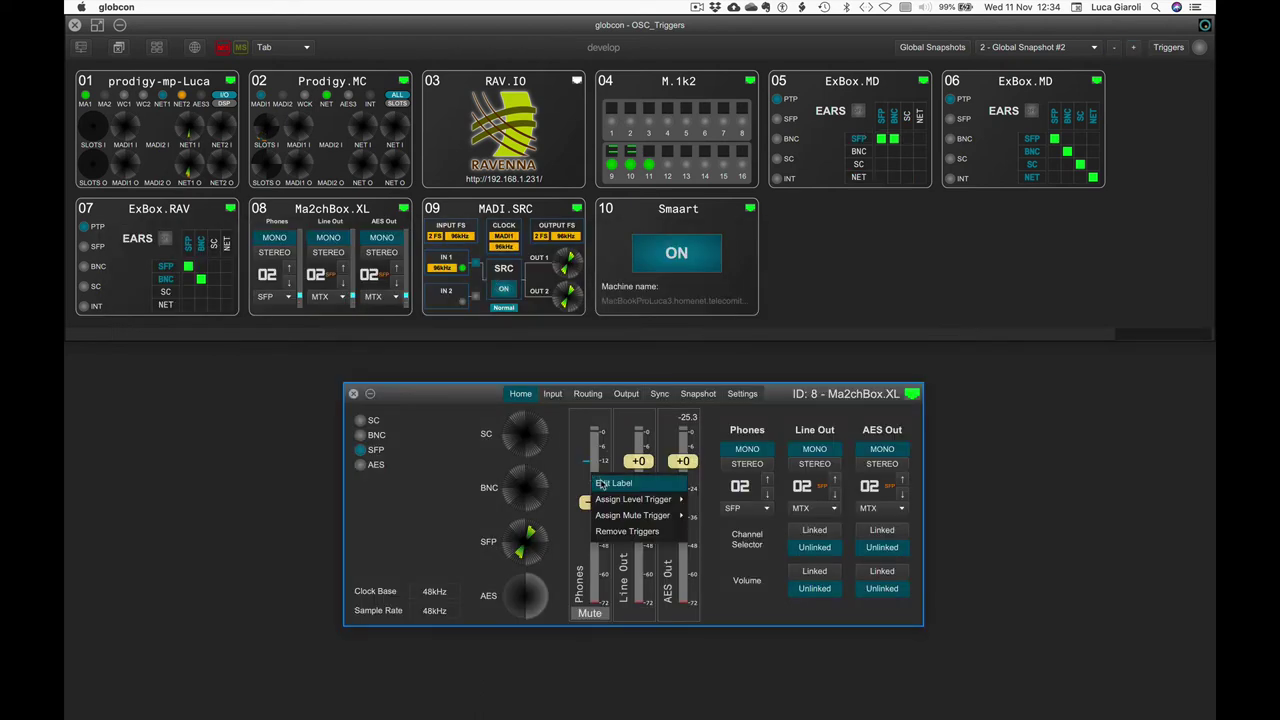
mouse_move(618, 494)
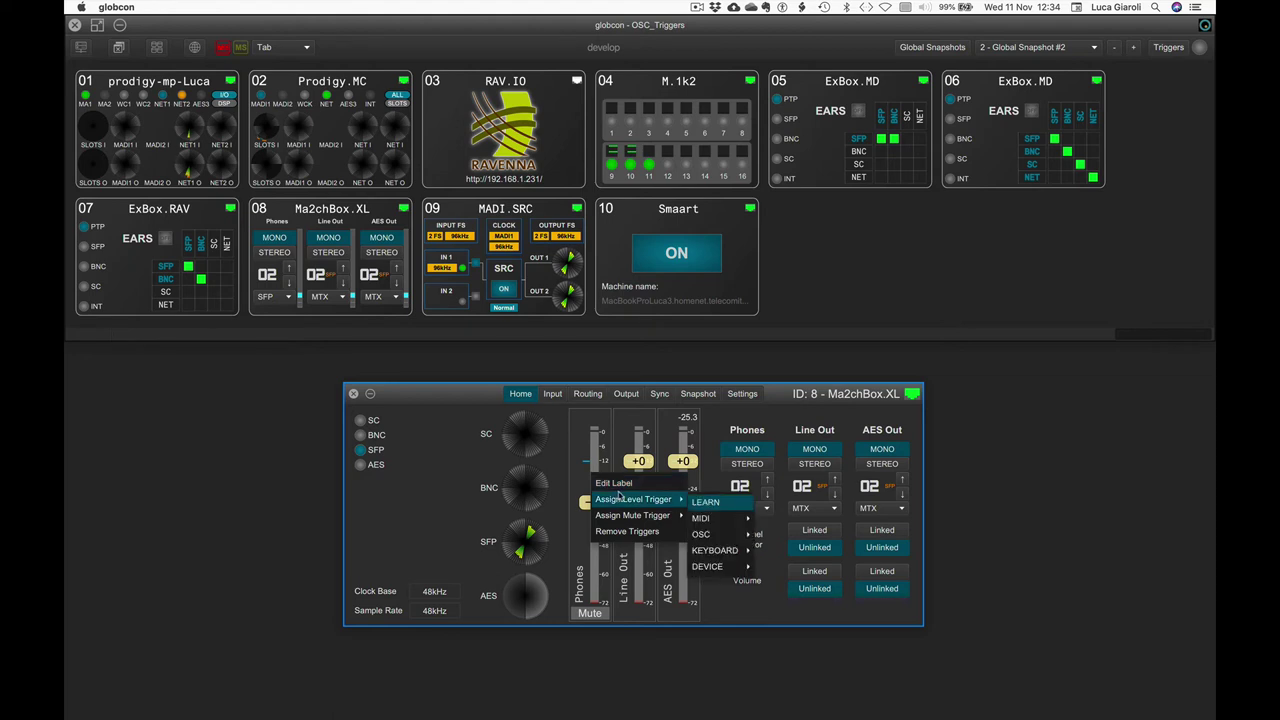
left_click(702, 502)
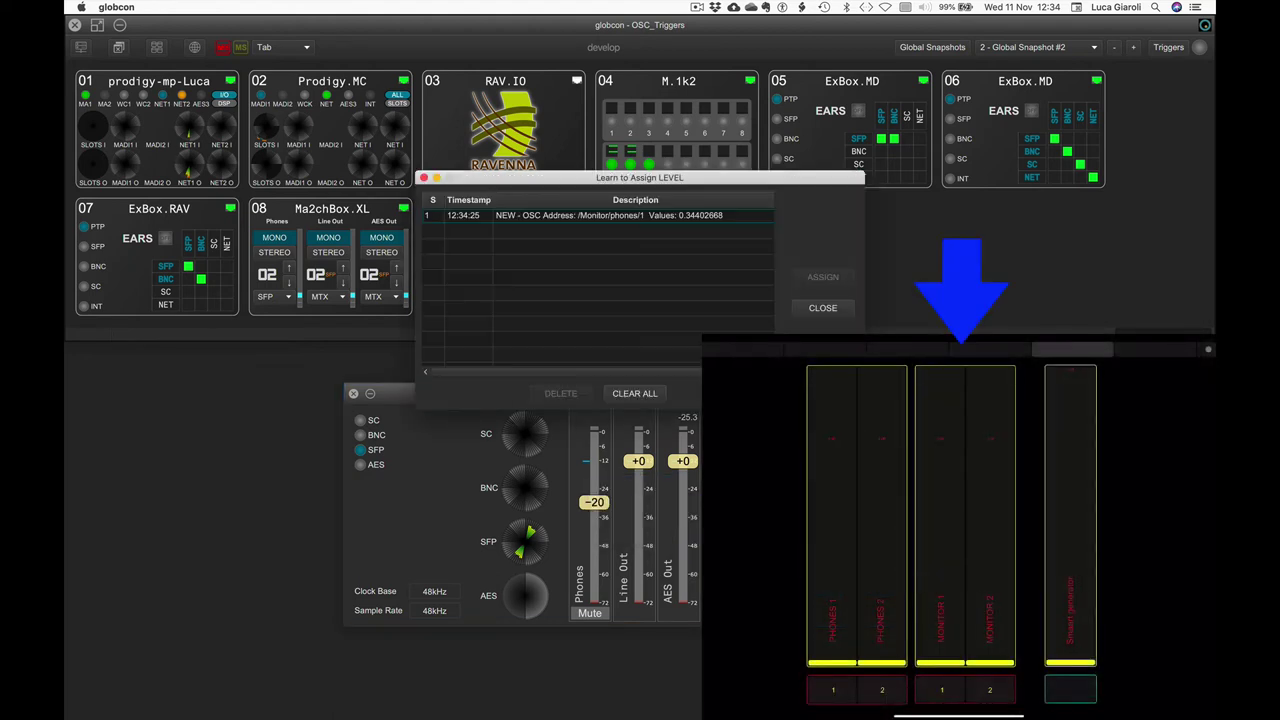
left_click(624, 216)
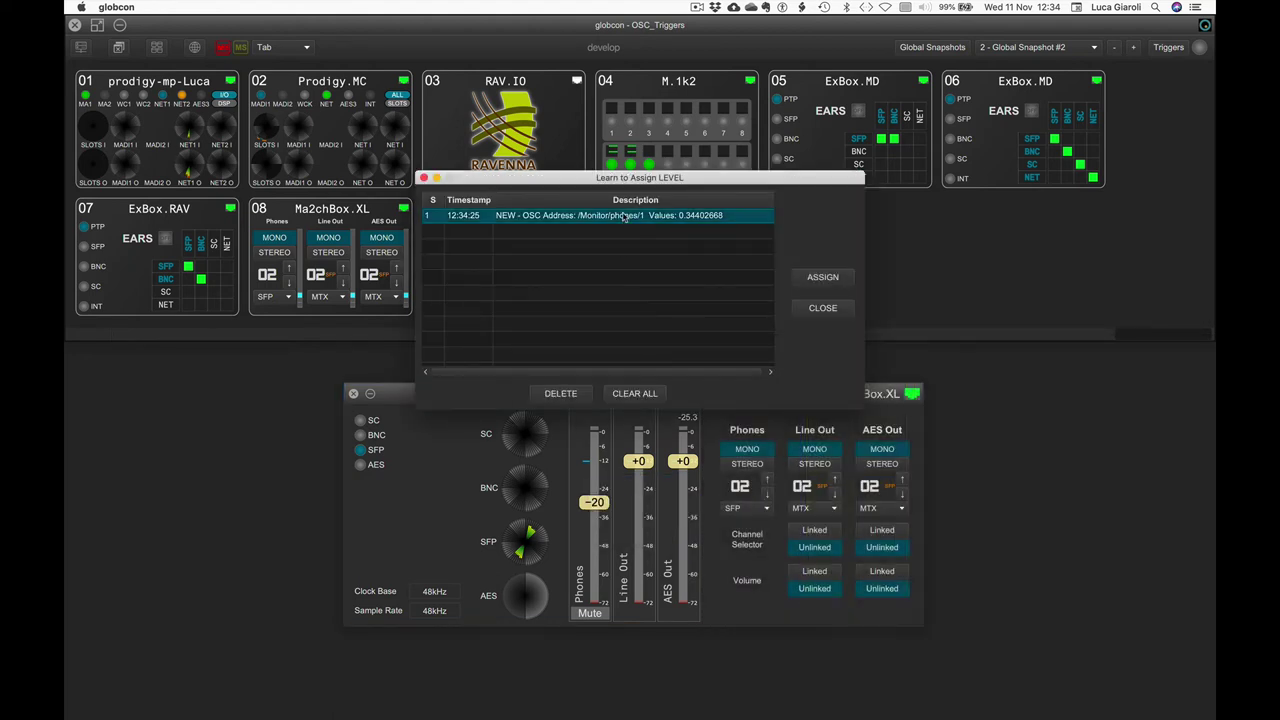
left_click(800, 276)
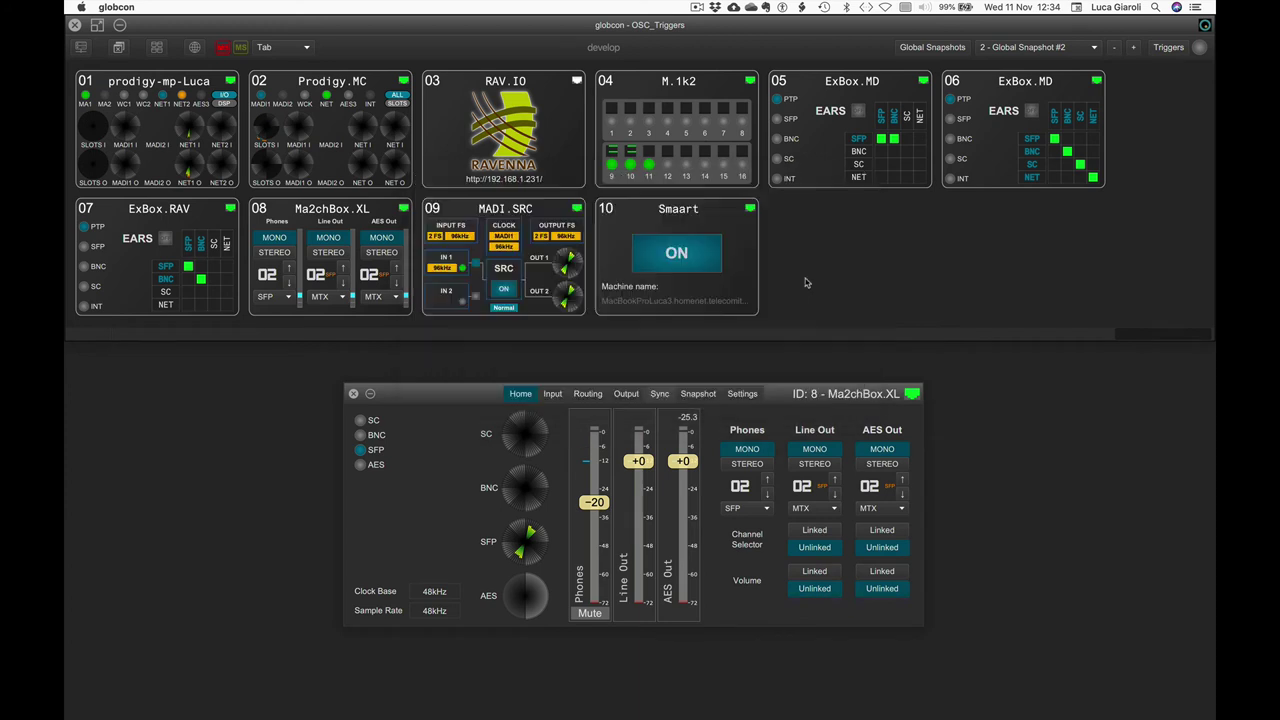
Link the Phones mute to the tablet's OSC mute message and close the Ma2chBox.XL window.
right_click(591, 448)
mouse_move(640, 493)
left_click(705, 497)
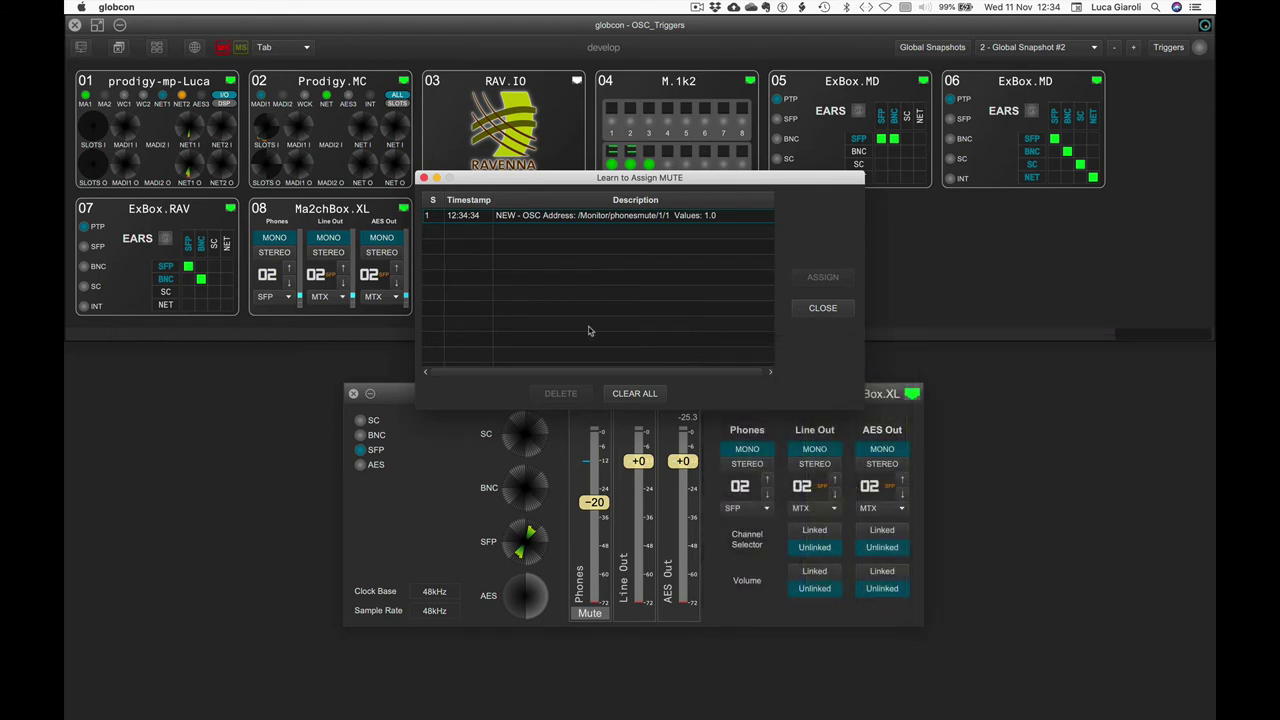
left_click(574, 214)
left_click(800, 281)
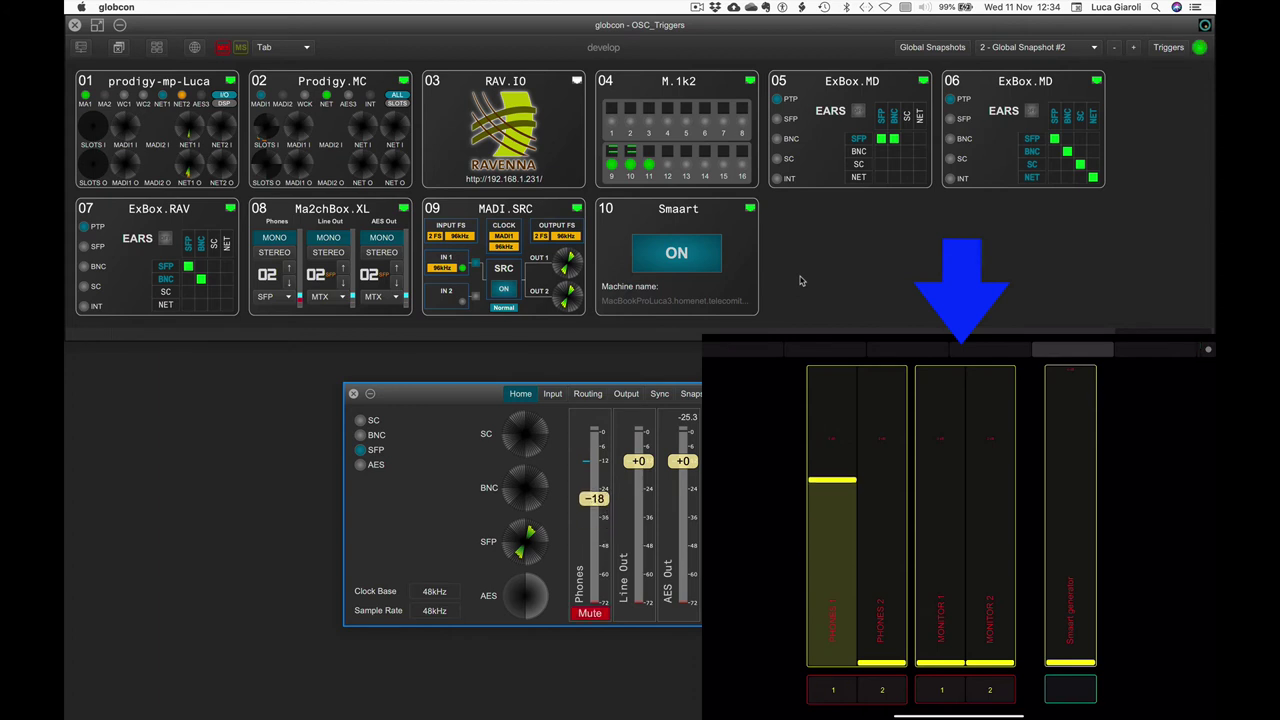
left_click(705, 226)
Open the Smaart window and link the signal generator level to the OSC multifader message.
double_click(699, 214)
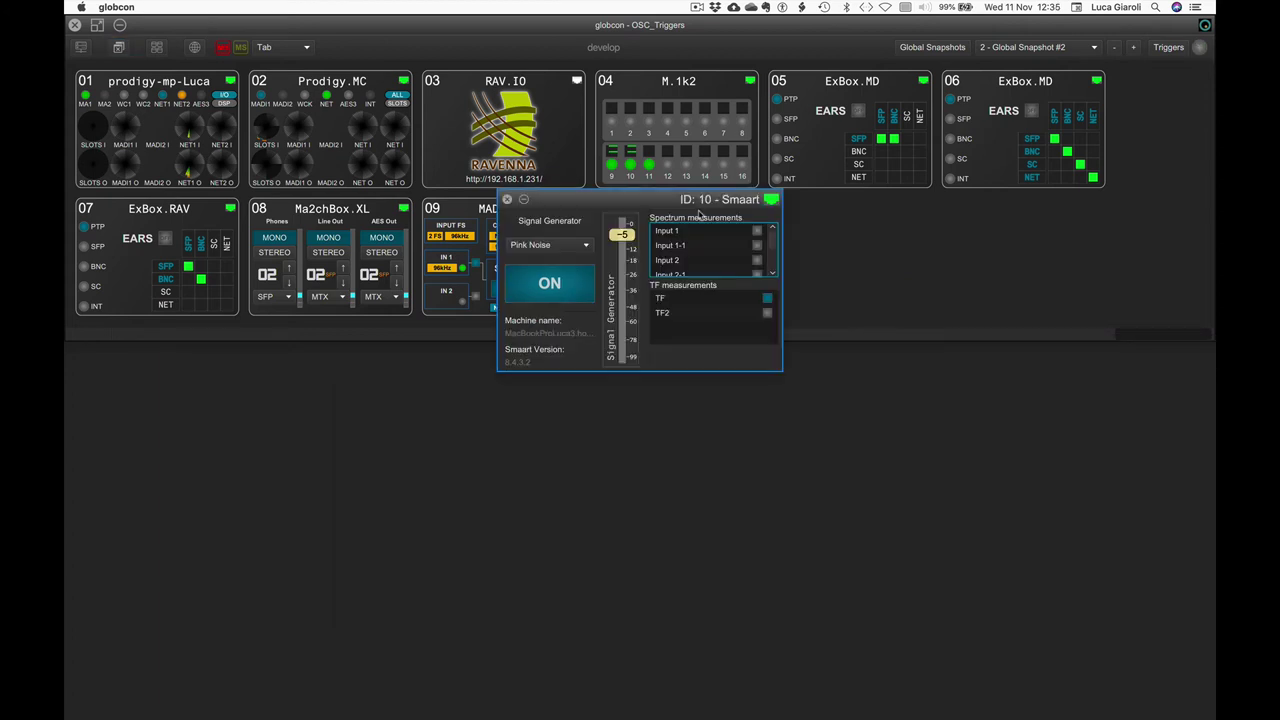
left_click_drag(616, 210, 531, 402)
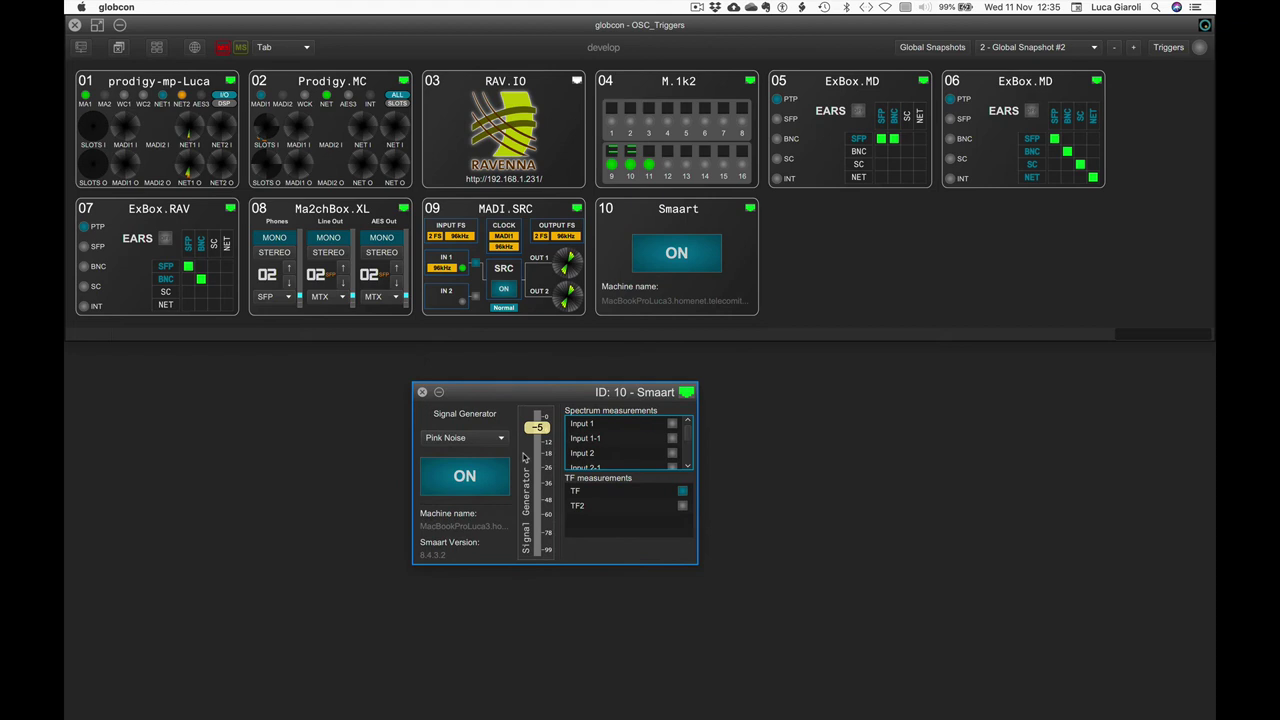
right_click(535, 458)
mouse_move(576, 484)
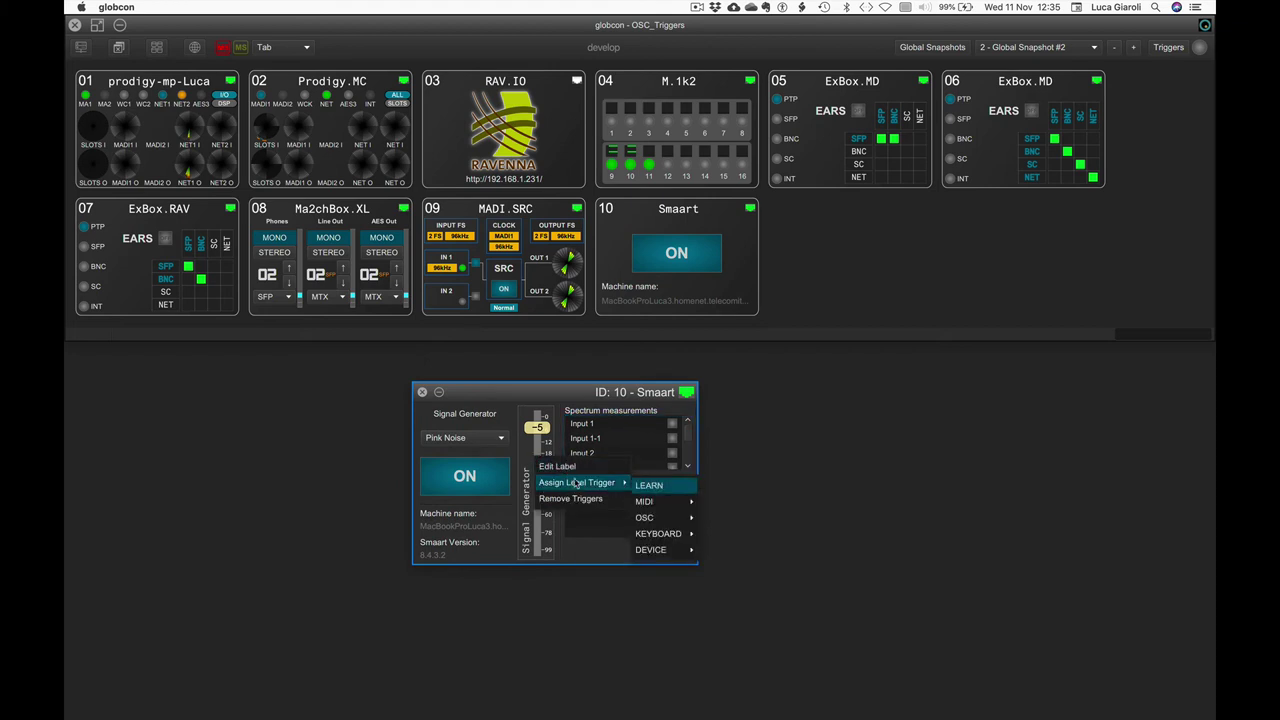
left_click(648, 486)
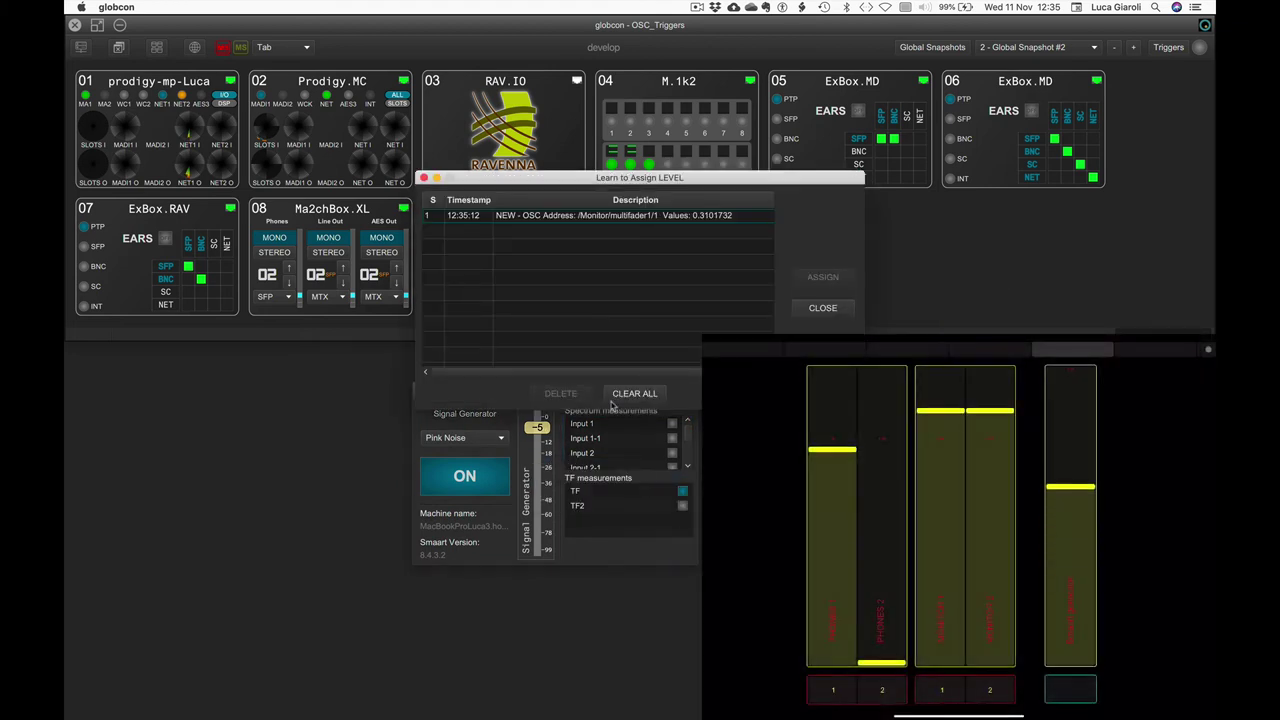
left_click(578, 215)
left_click(822, 277)
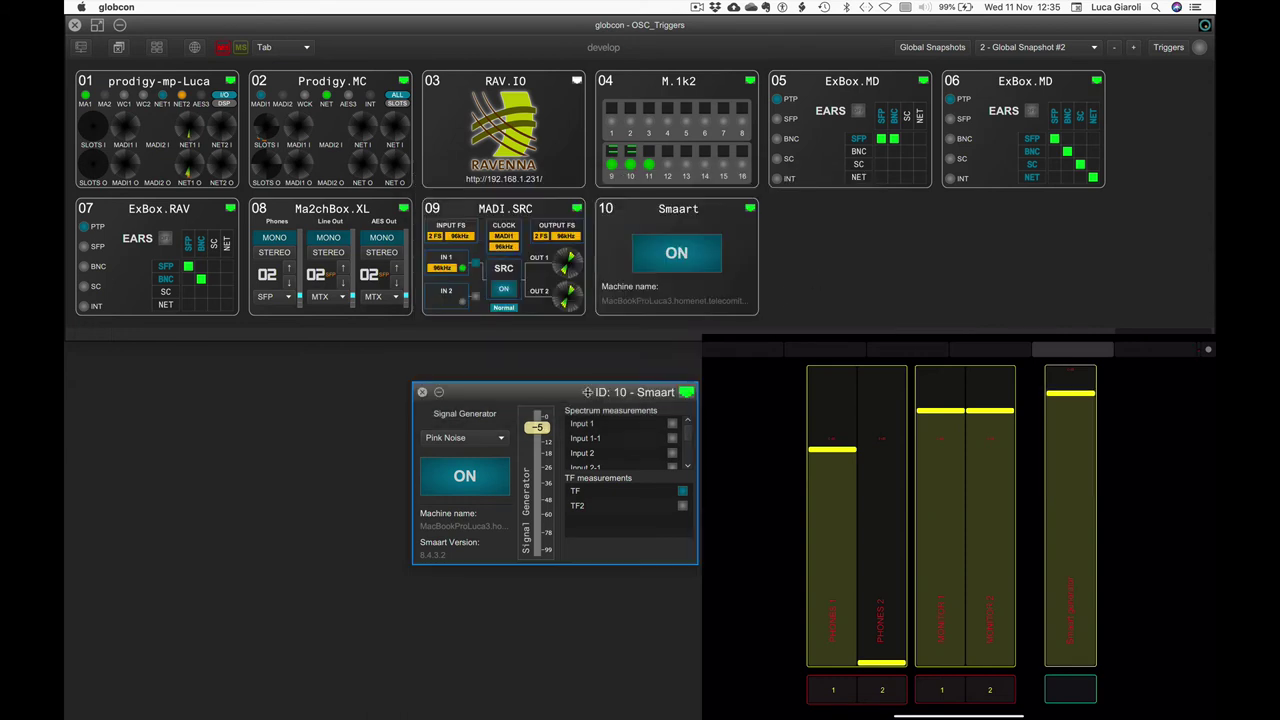
Link the Smaart ON switch to the tablet's OSC multitoggle message.
right_click(453, 475)
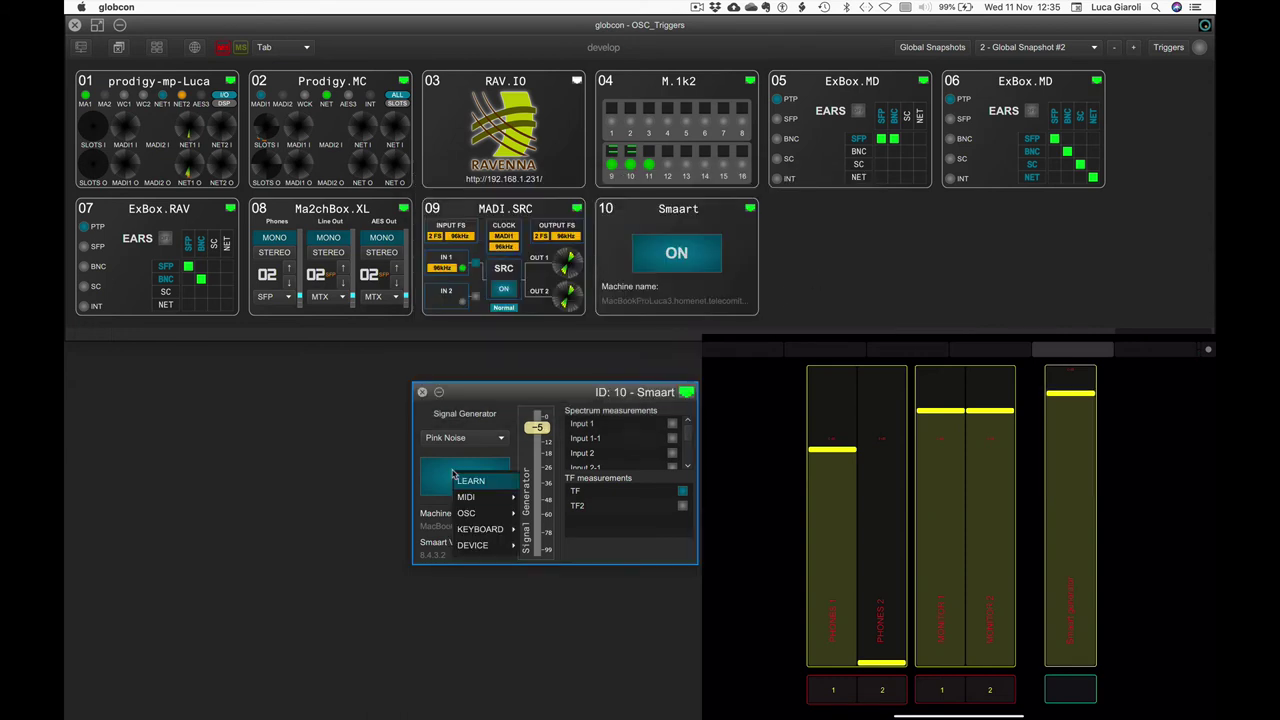
left_click(471, 481)
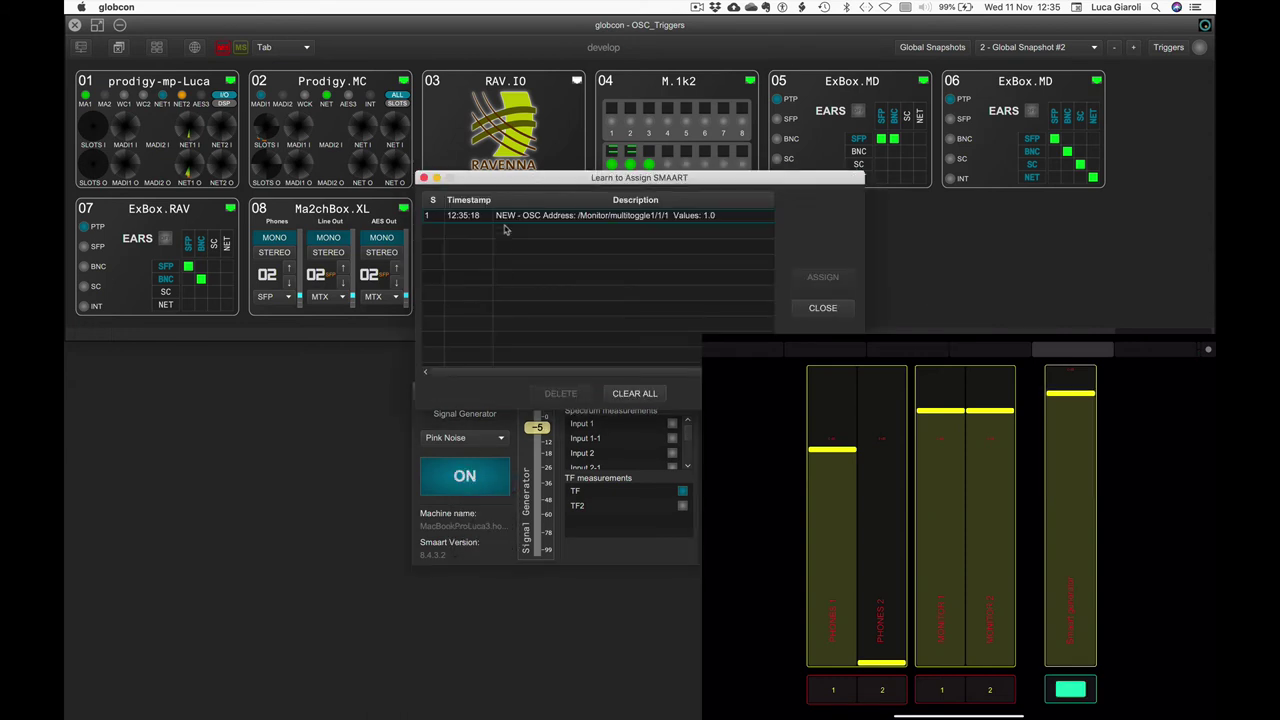
left_click(508, 218)
left_click(822, 308)
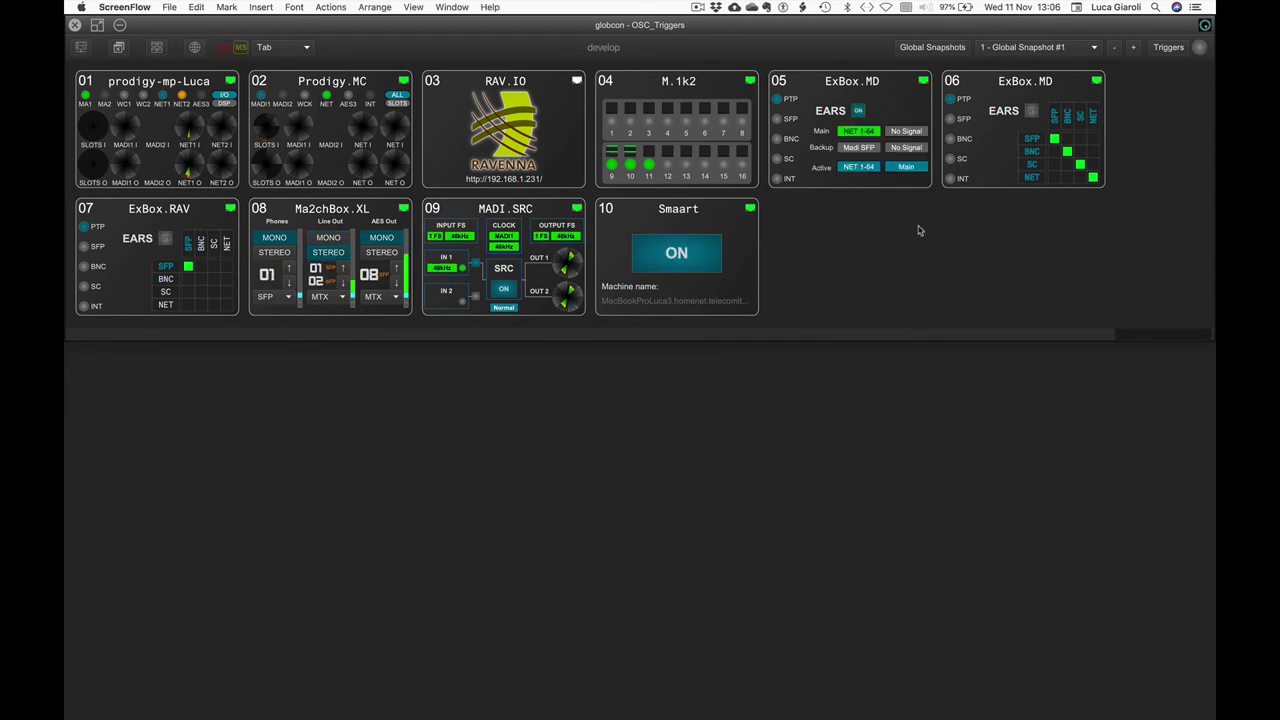
Open the Global Snapshots list and give Global Snapshot #1 a learned TouchOSC trigger.
left_click(928, 50)
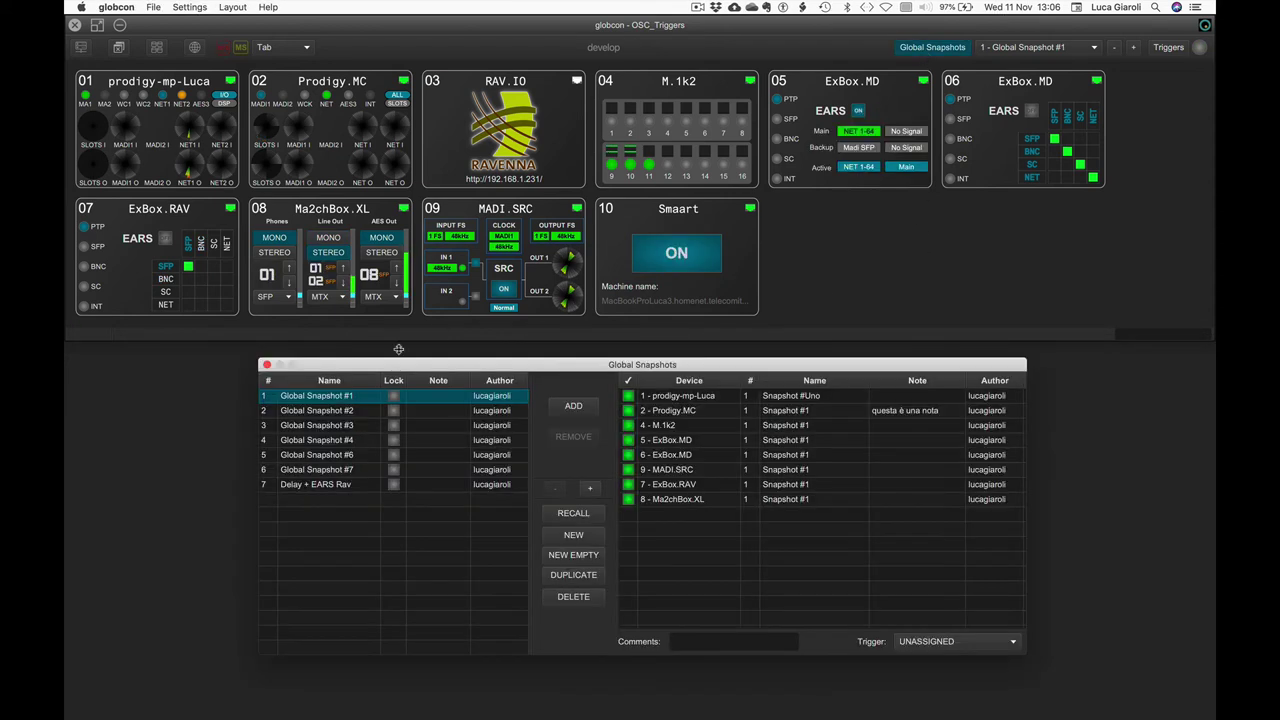
left_click(937, 641)
left_click(910, 540)
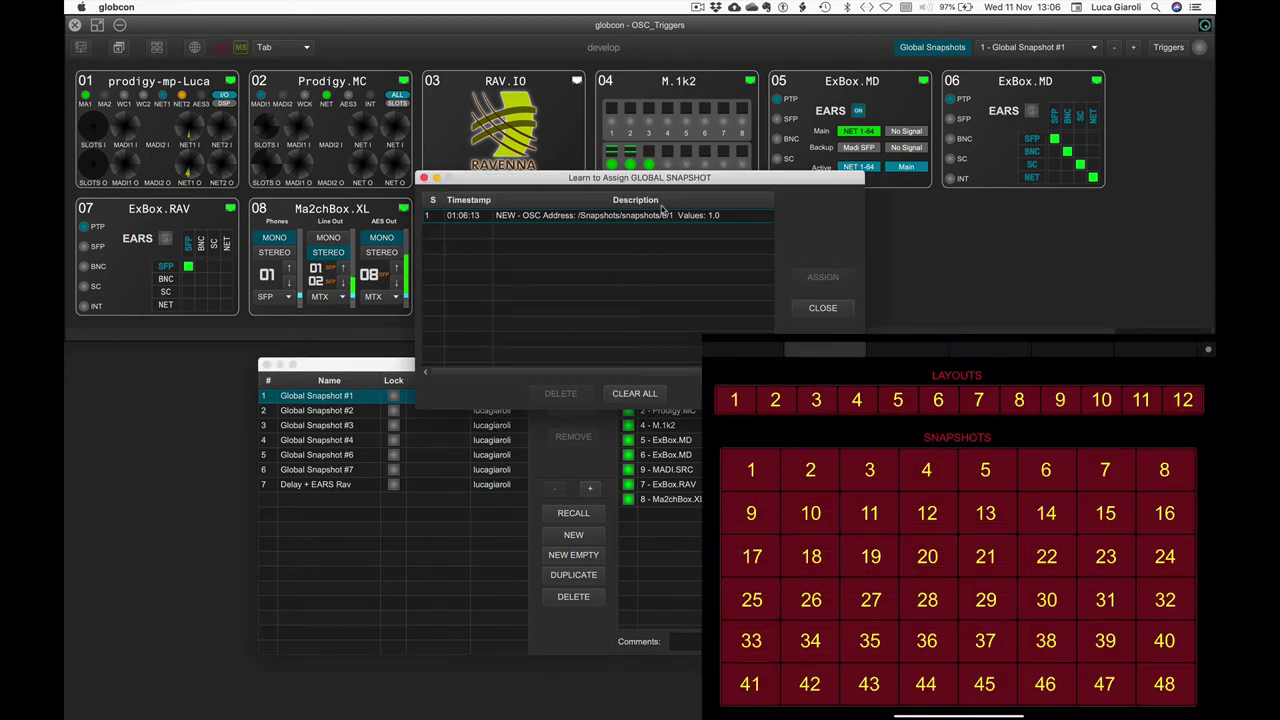
left_click(662, 215)
left_click(822, 279)
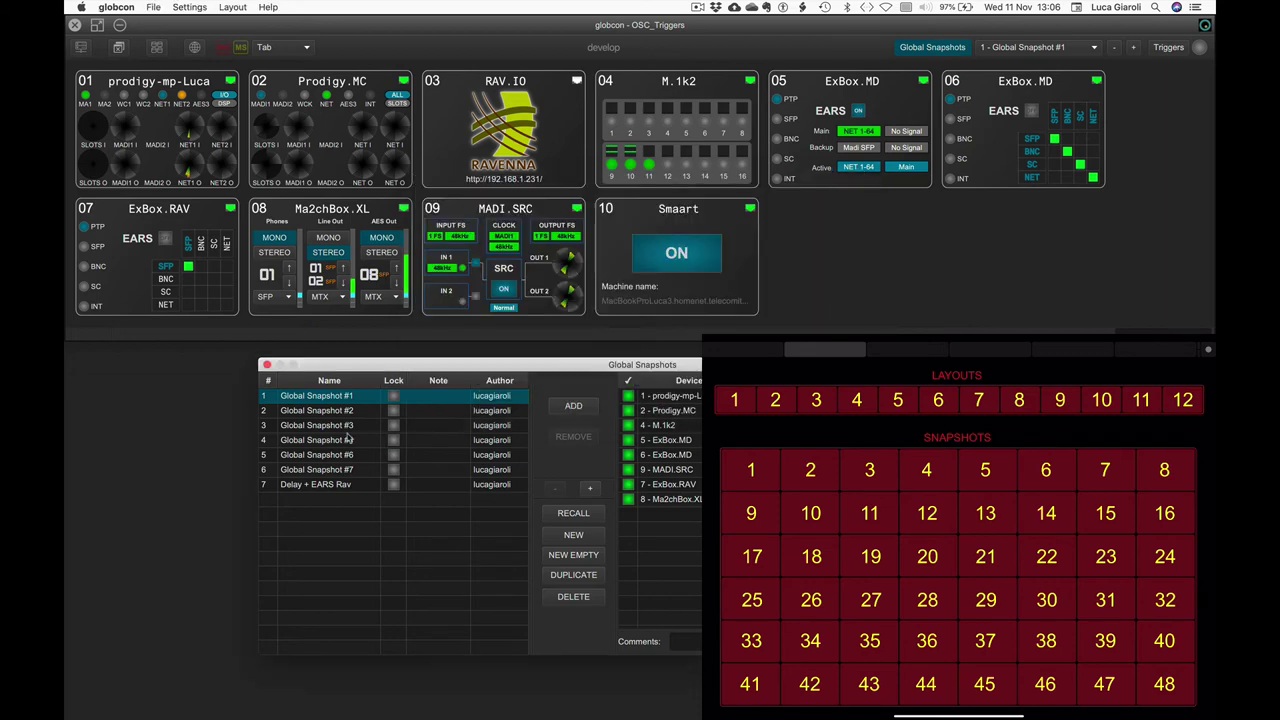
Learn and assign TouchOSC triggers for Global Snapshots #2 and #3.
left_click(320, 410)
left_click(930, 641)
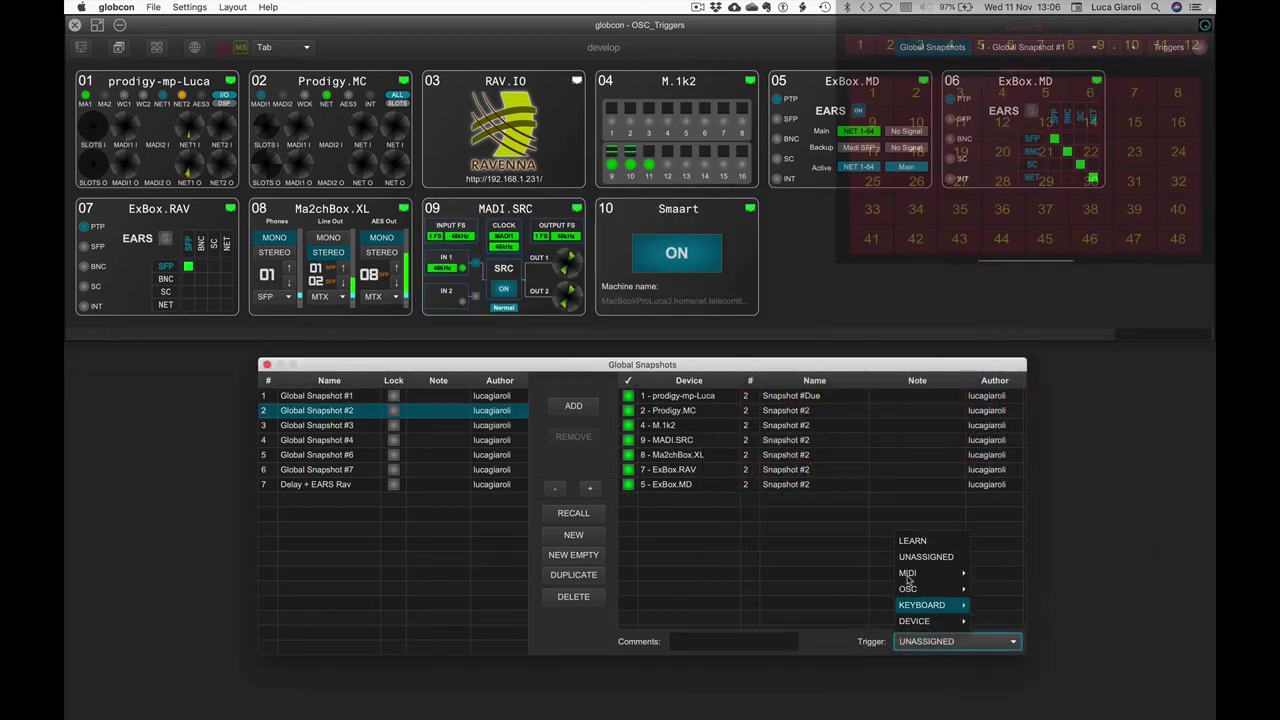
left_click(912, 540)
left_click(662, 215)
left_click(822, 277)
left_click(320, 425)
left_click(930, 641)
left_click(912, 540)
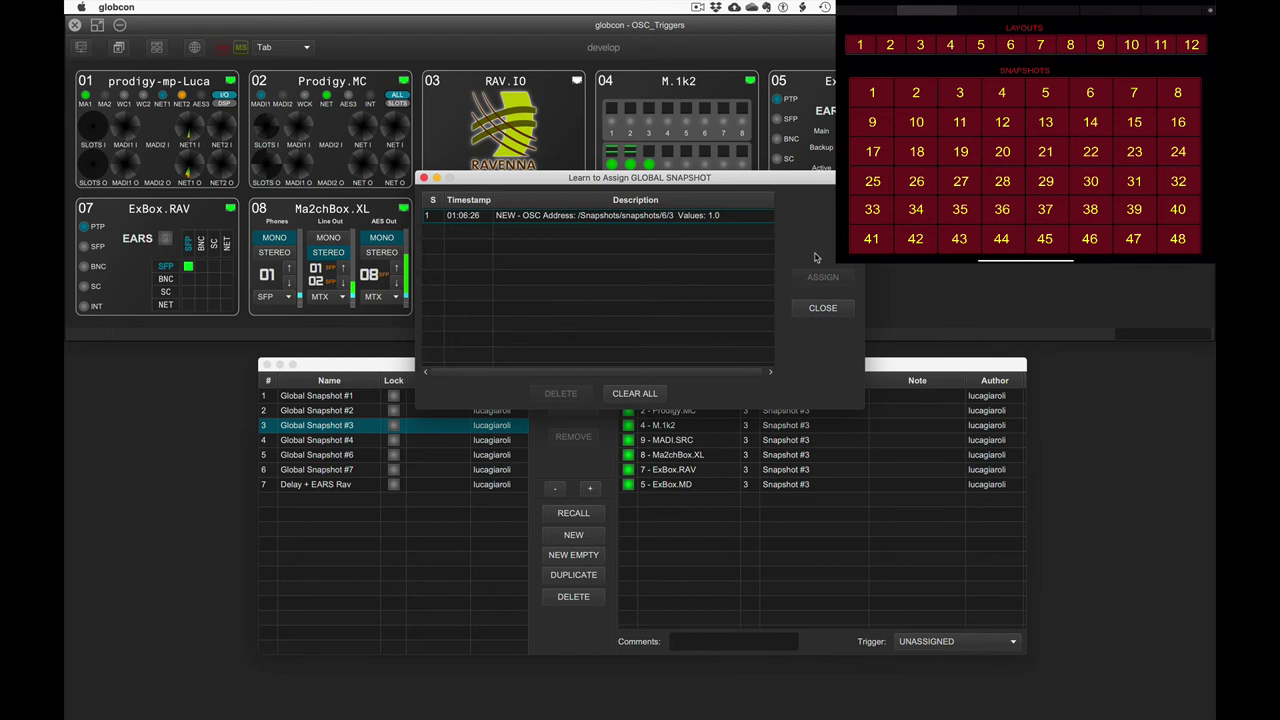
left_click(662, 215)
left_click(822, 277)
Learn and assign TouchOSC triggers for the next two snapshots in the list.
left_click(320, 440)
left_click(930, 641)
left_click(912, 540)
left_click(662, 215)
left_click(822, 277)
left_click(320, 455)
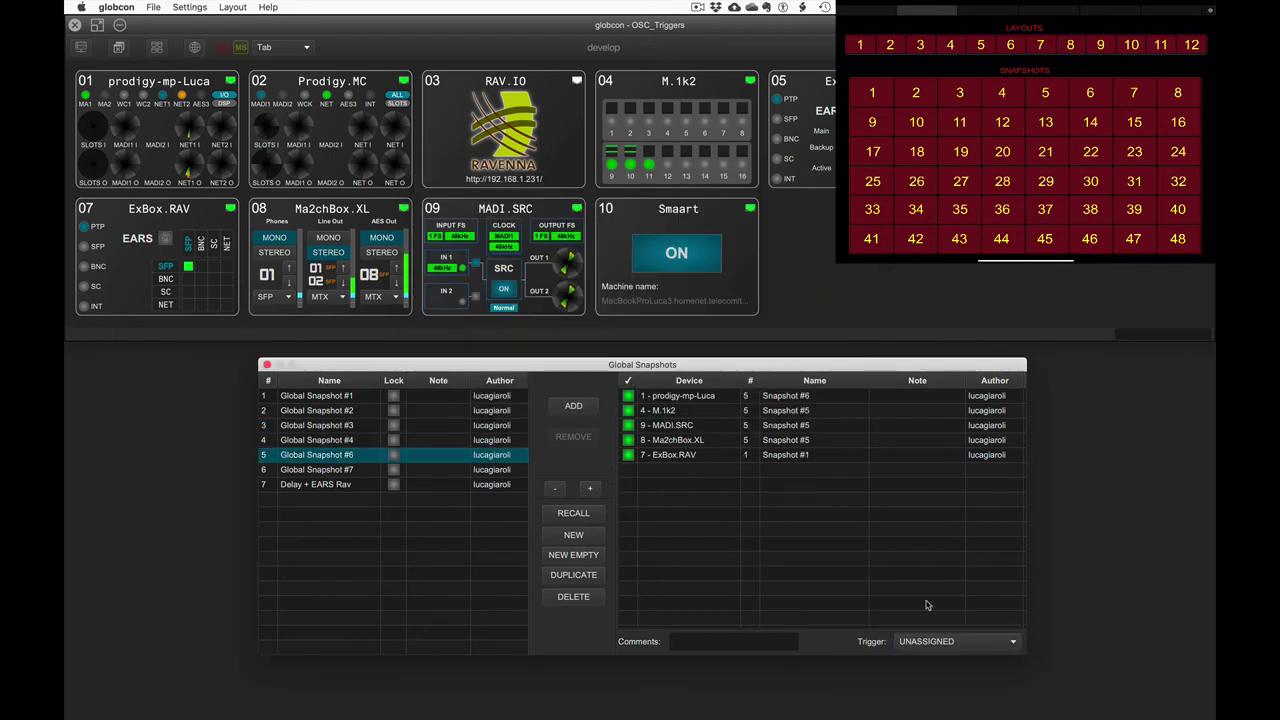
left_click(930, 641)
left_click(912, 540)
left_click(662, 215)
left_click(822, 277)
Learn triggers for the last two snapshots, ending with Trigger #95 on Delay + EARS Rav.
left_click(320, 470)
left_click(930, 641)
left_click(912, 540)
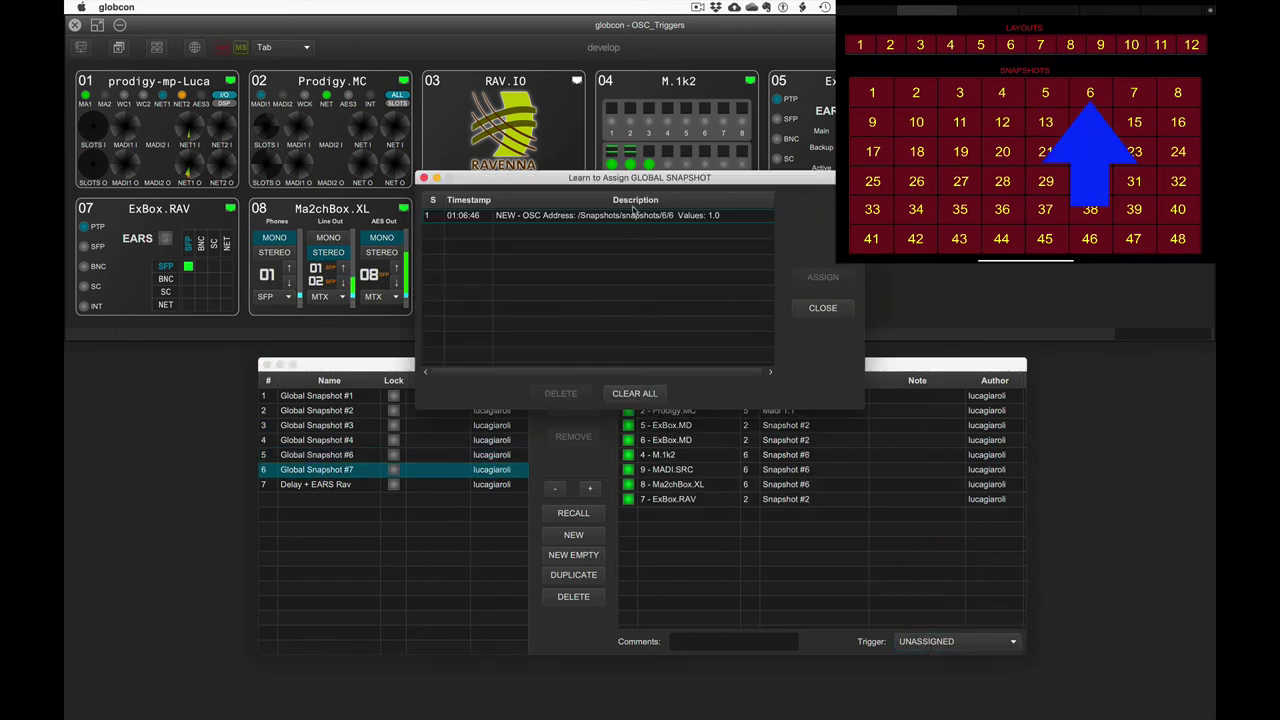
left_click(662, 215)
left_click(822, 277)
left_click(320, 484)
left_click(930, 641)
left_click(912, 540)
left_click(662, 215)
left_click(822, 277)
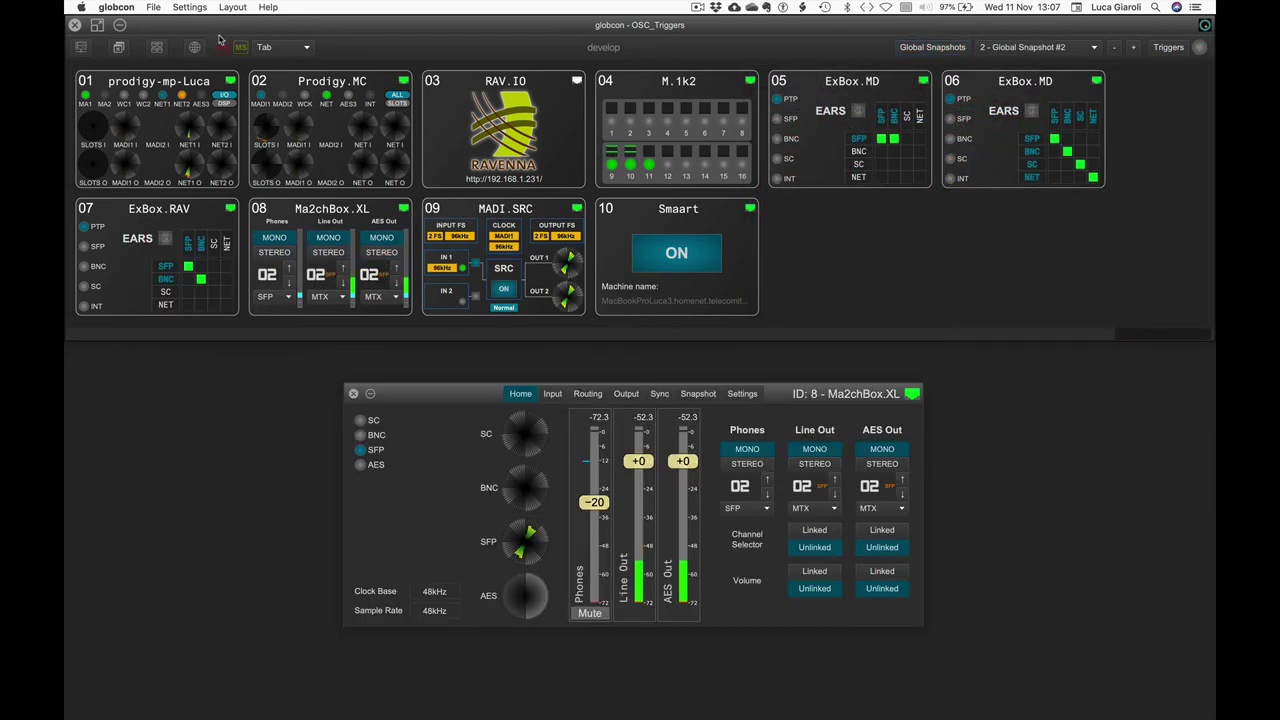
left_click(232, 7)
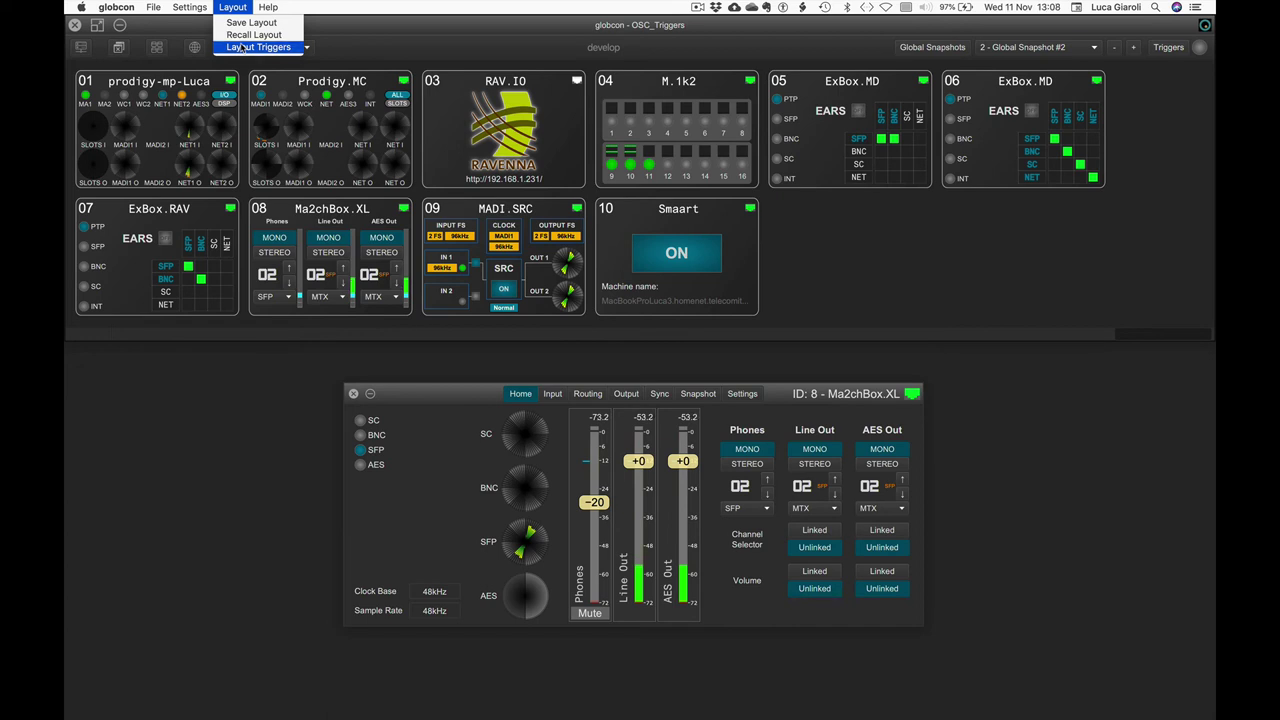
In Layout Triggers, assign layout MP the learned /group/mute OSC message.
left_click(240, 47)
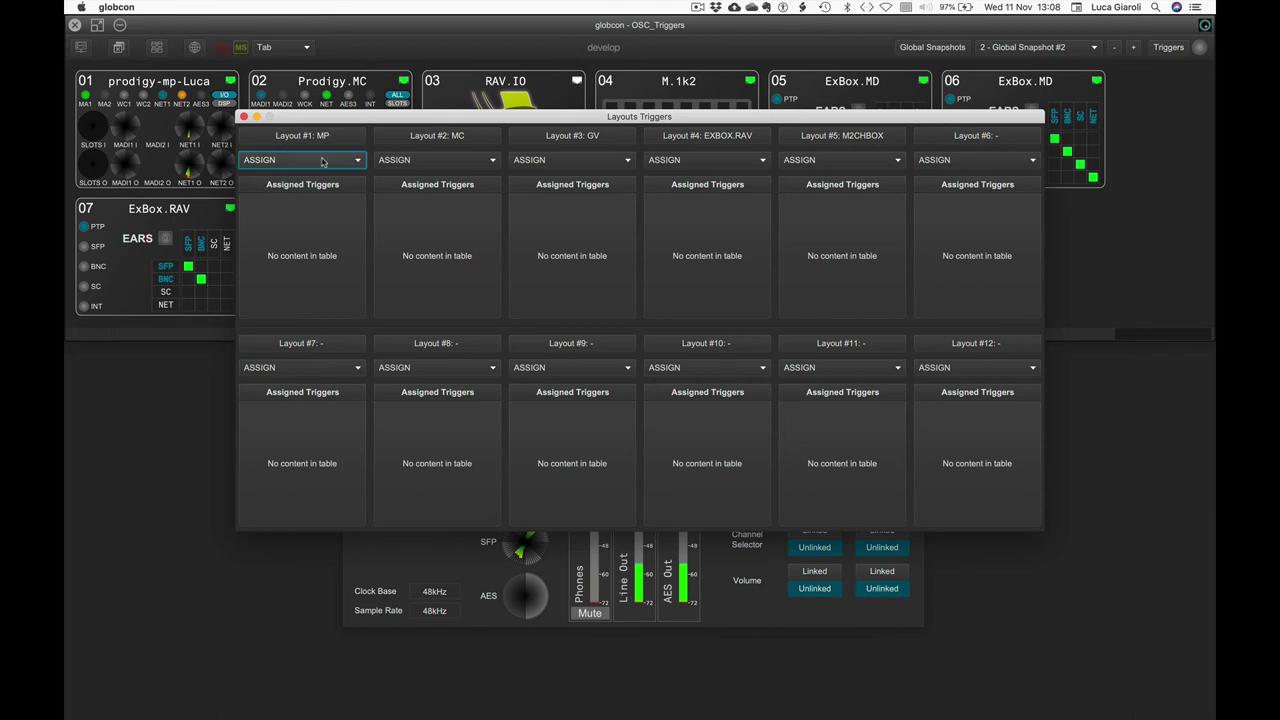
left_click(322, 162)
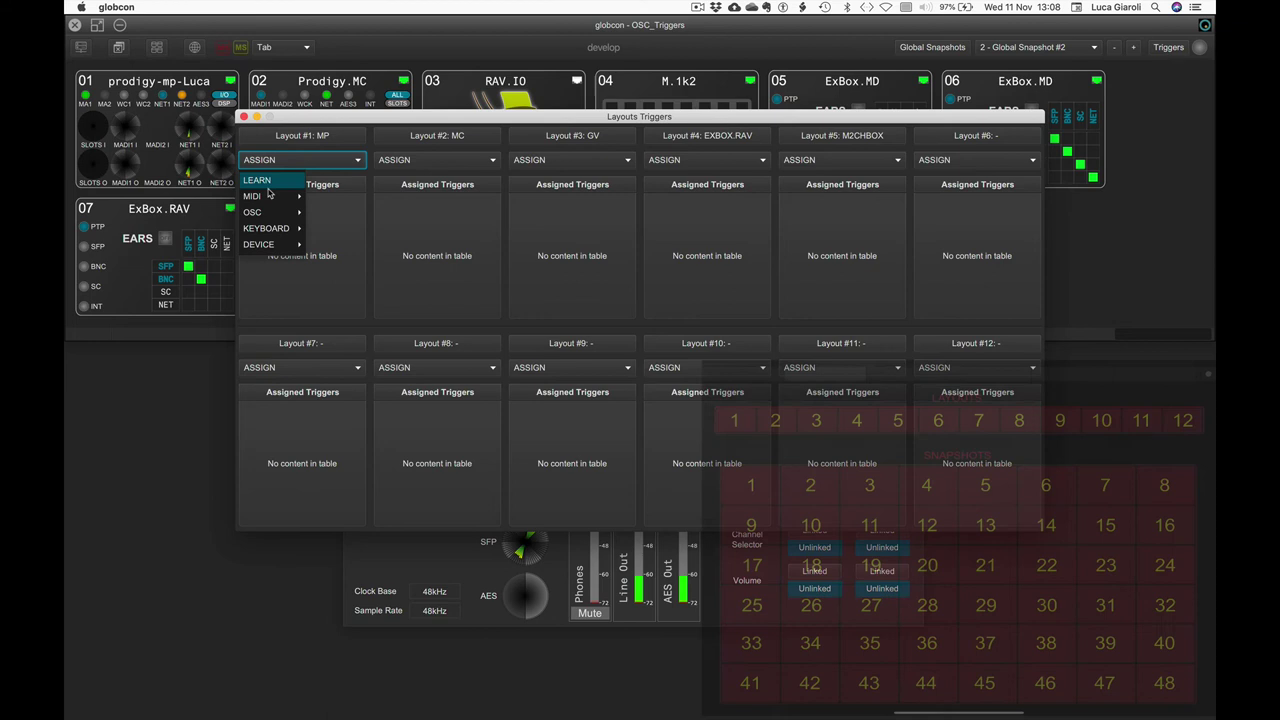
left_click(254, 180)
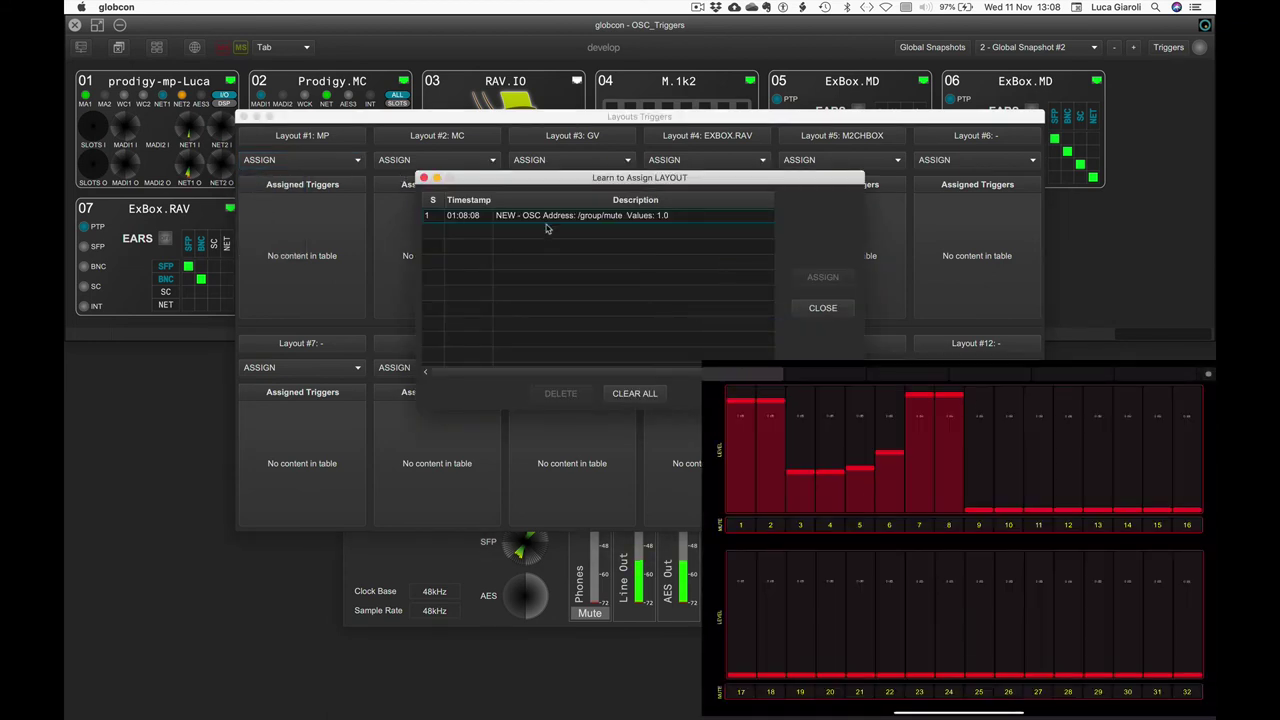
left_click(546, 217)
left_click(822, 277)
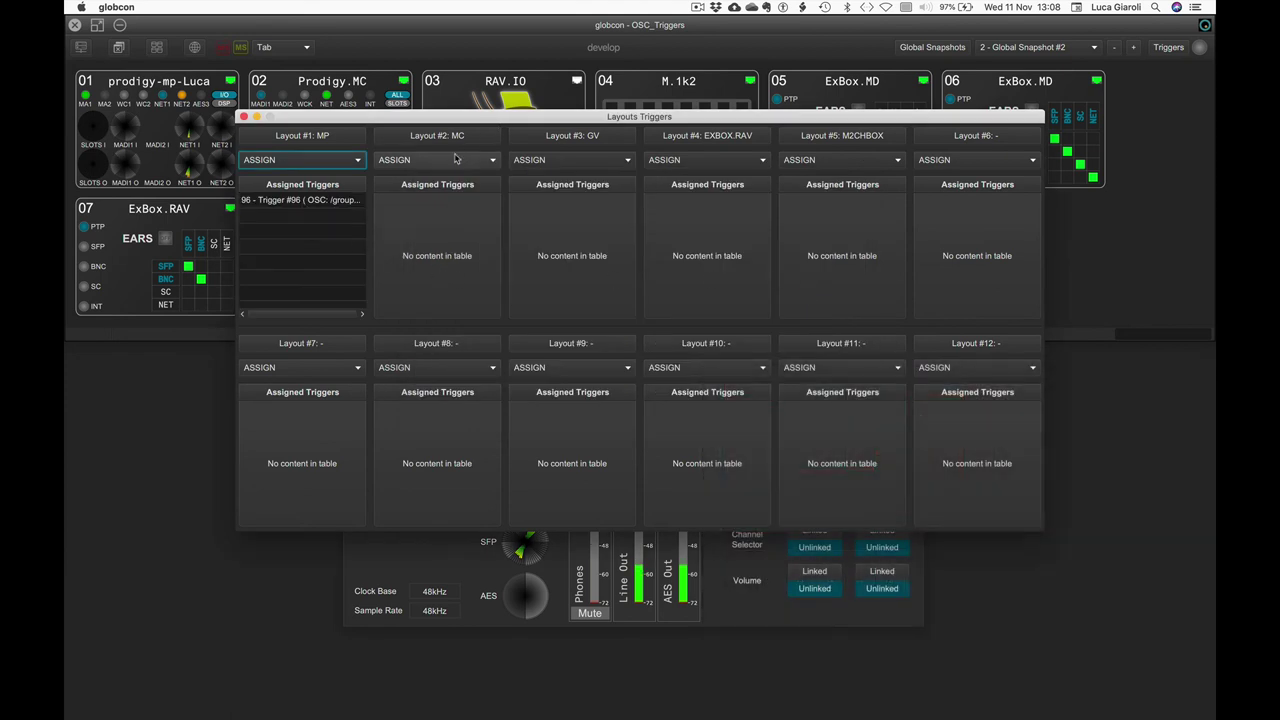
Assign layout MC the learned /Micpreamps OSC message as its trigger.
left_click(456, 159)
left_click(423, 176)
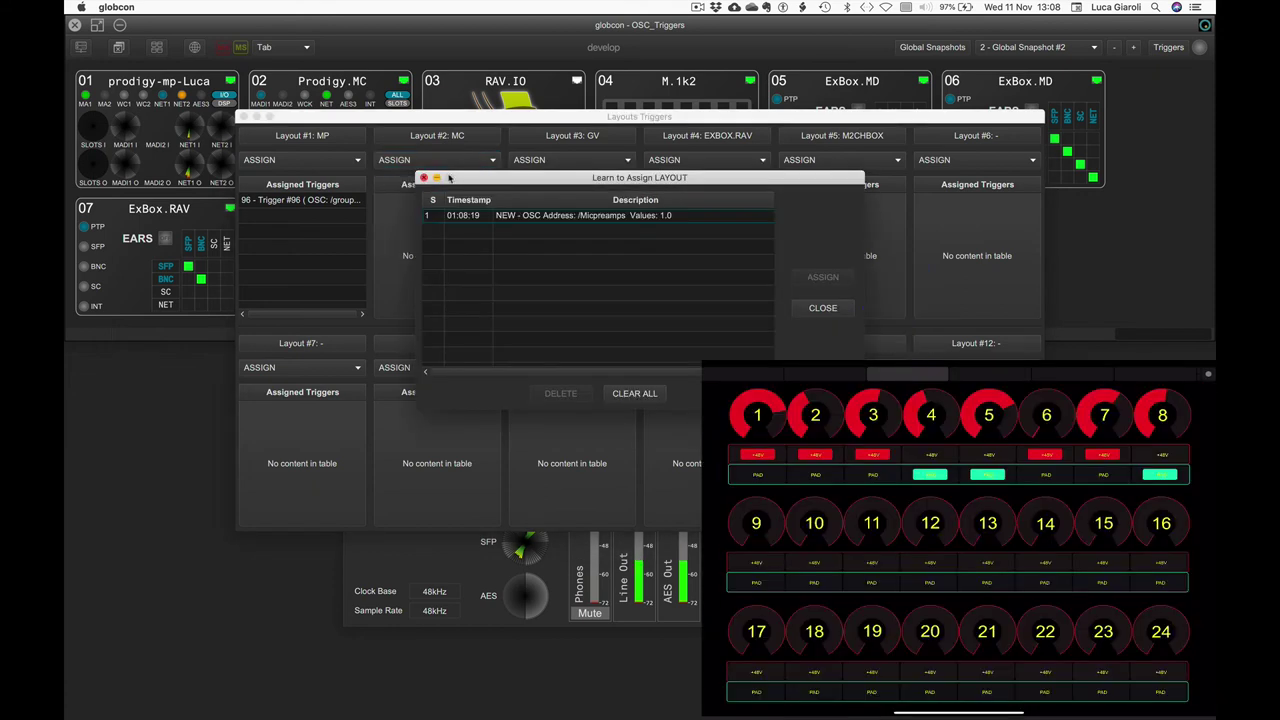
left_click(547, 217)
left_click(821, 279)
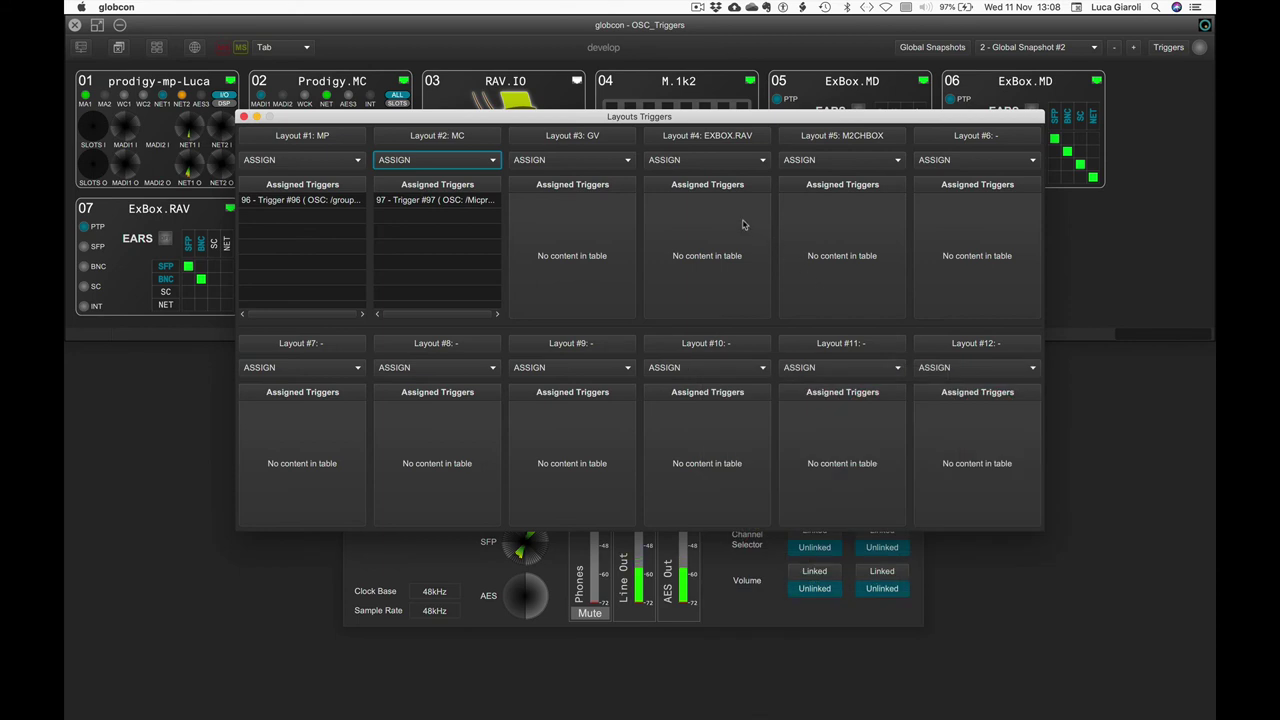
Assign layout M2CHBOX the learned channel settings message and close the trigger settings.
left_click(812, 161)
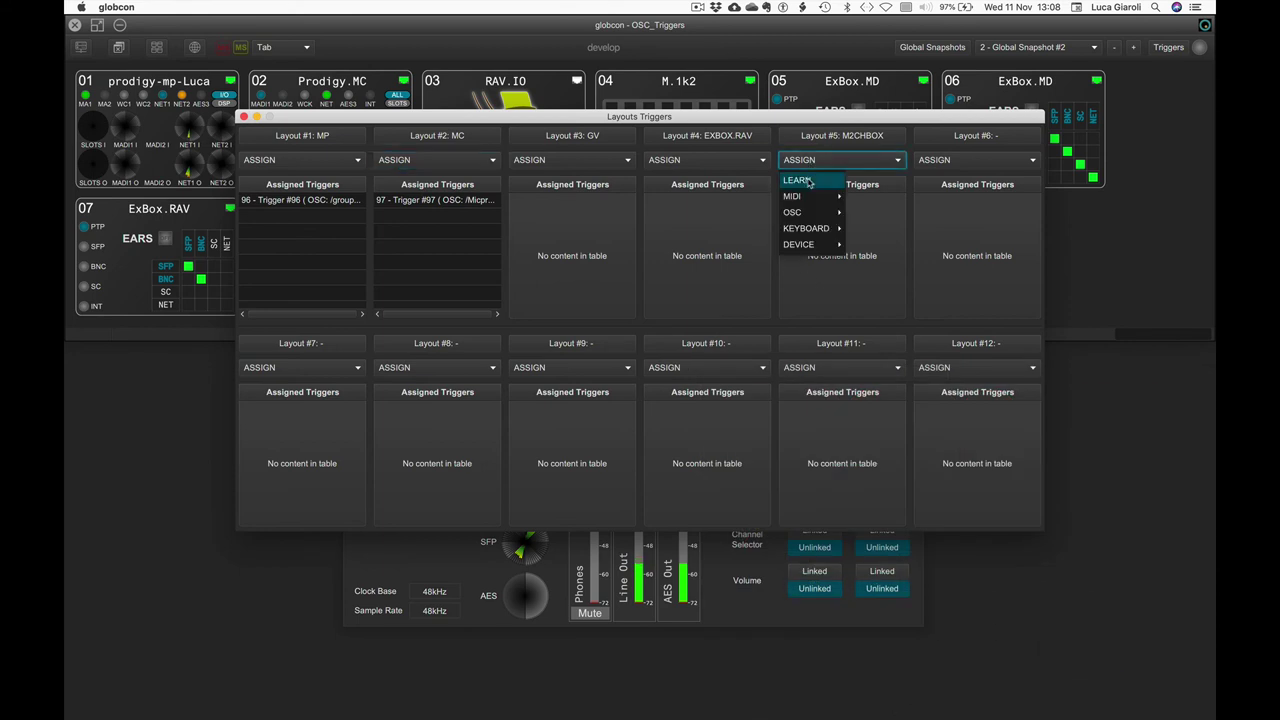
left_click(810, 178)
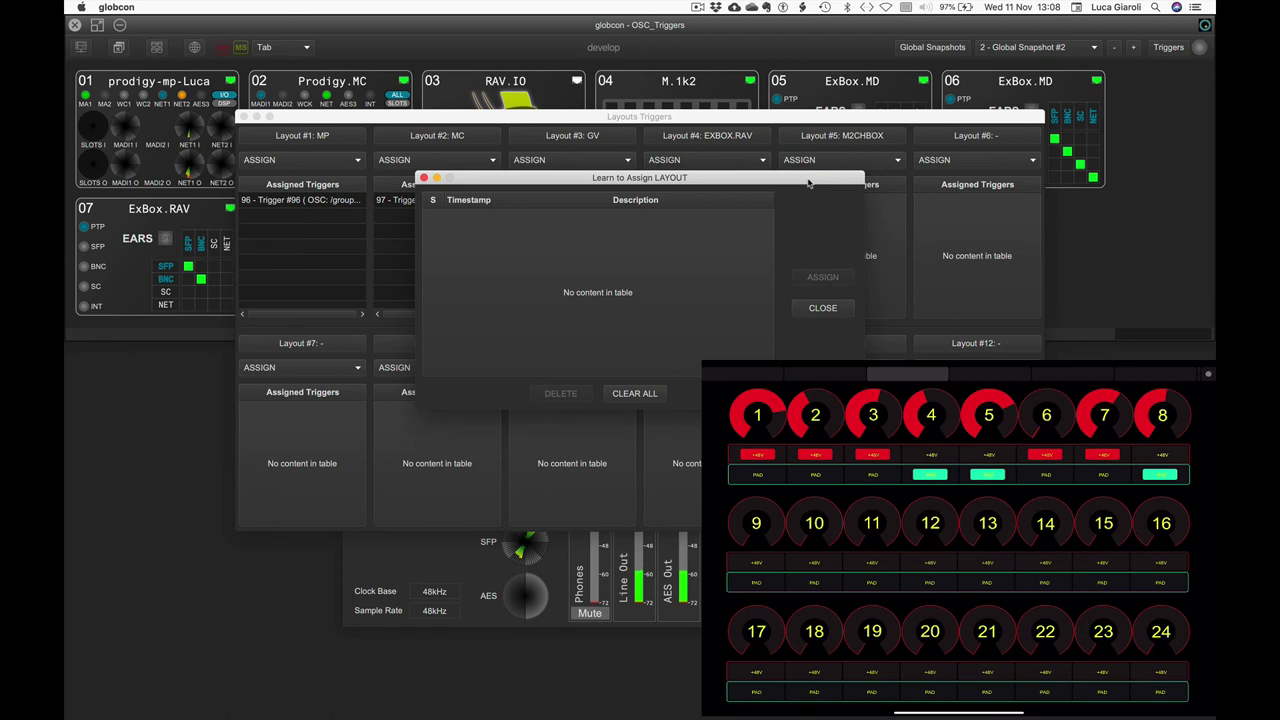
left_click(681, 215)
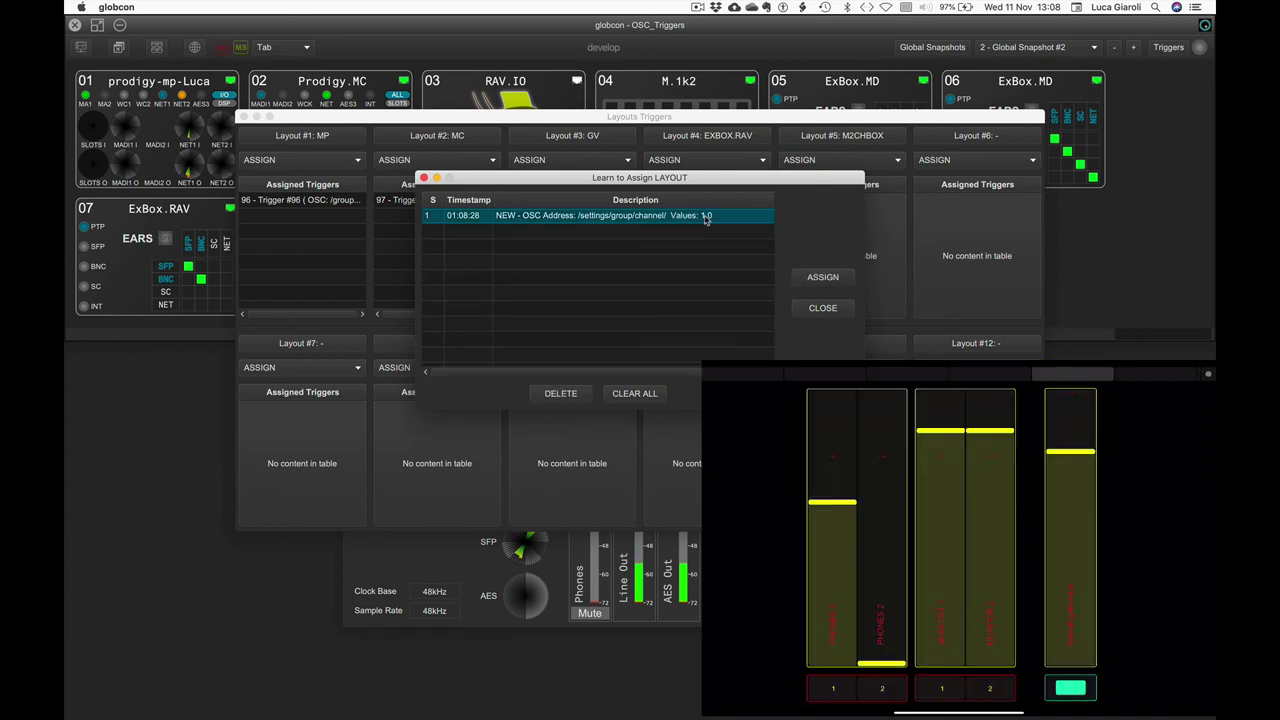
left_click(840, 278)
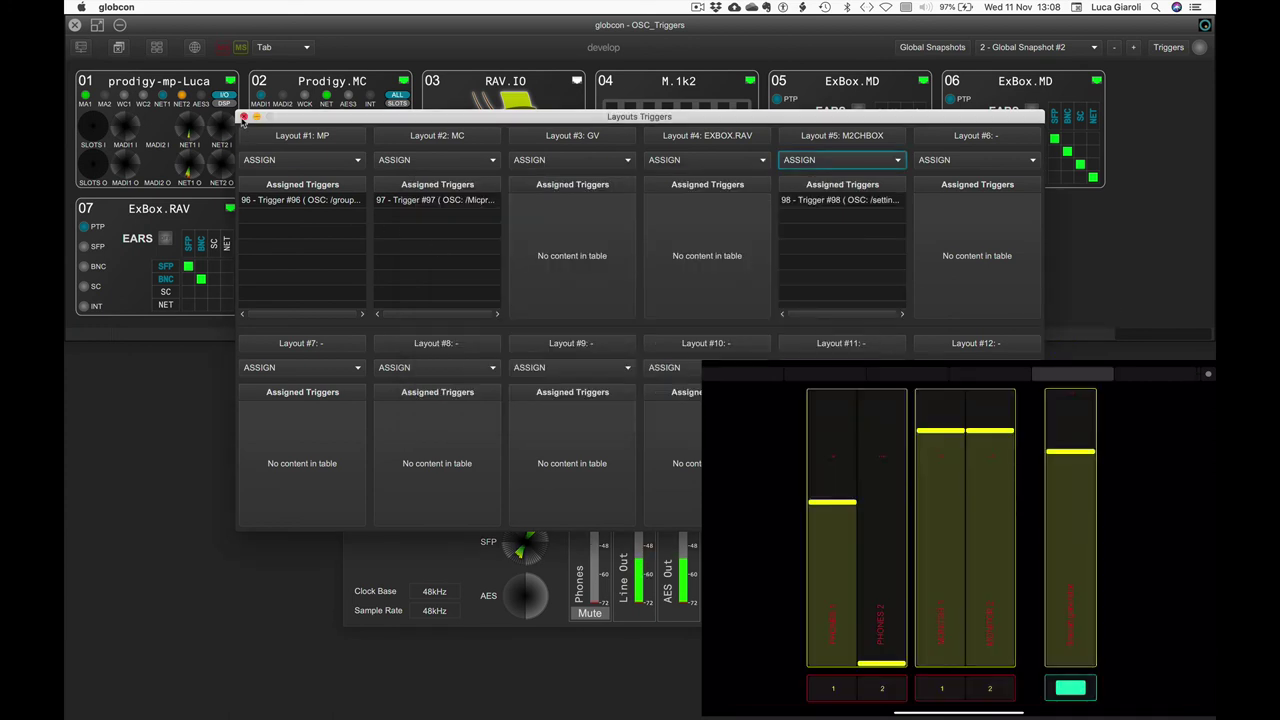
left_click(242, 117)
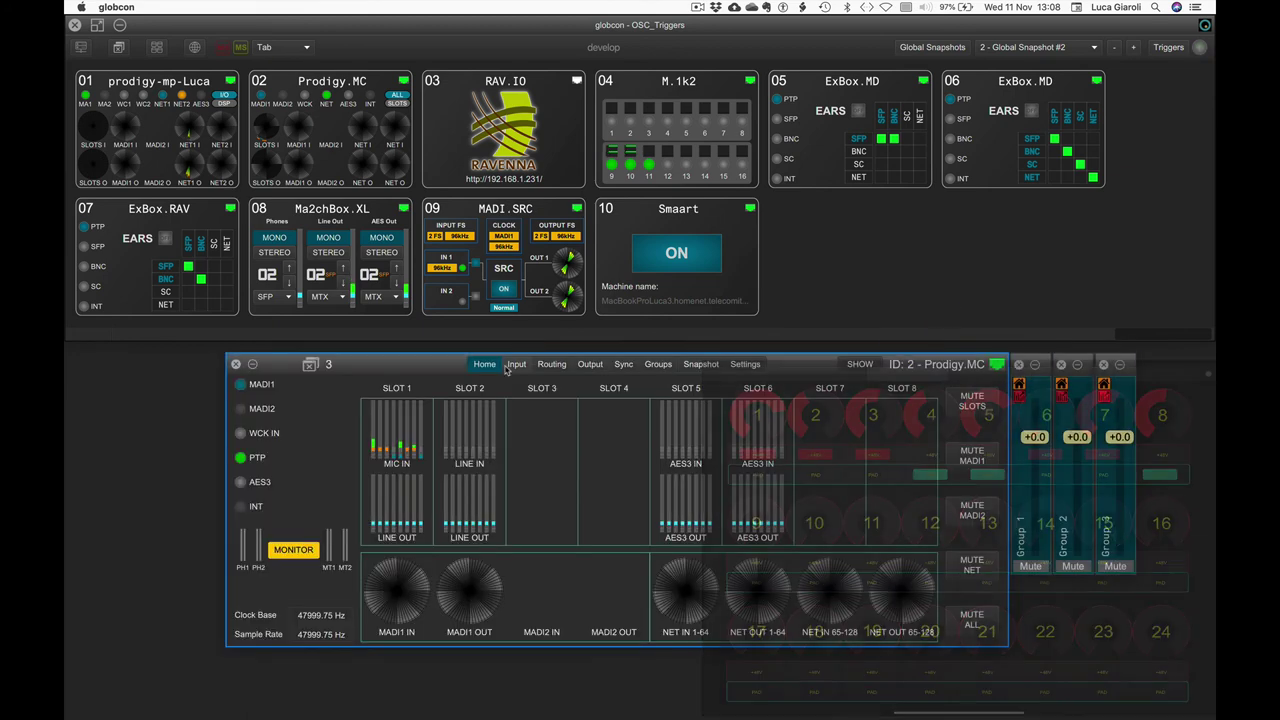
Show the Prodigy.MC Input page and store it over layout MC, keeping the name MC.
left_click(515, 366)
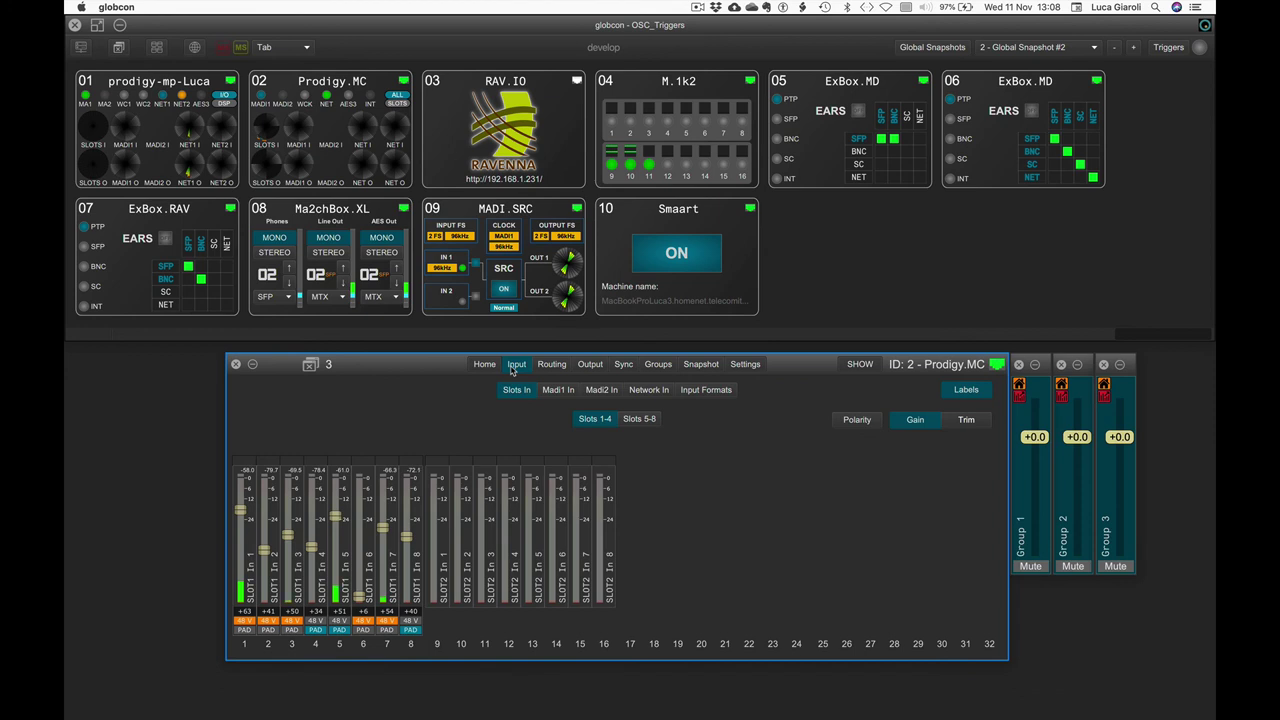
key("ctrl+Tab")
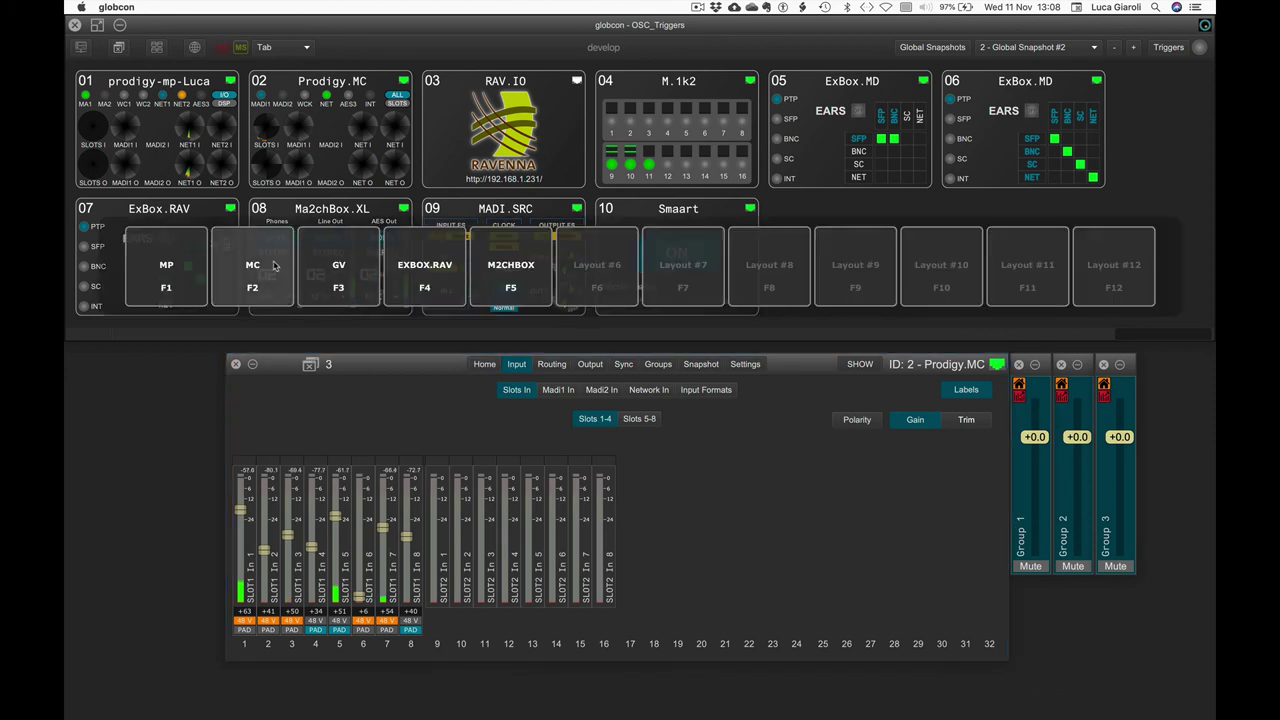
left_click(273, 263)
left_click(727, 278)
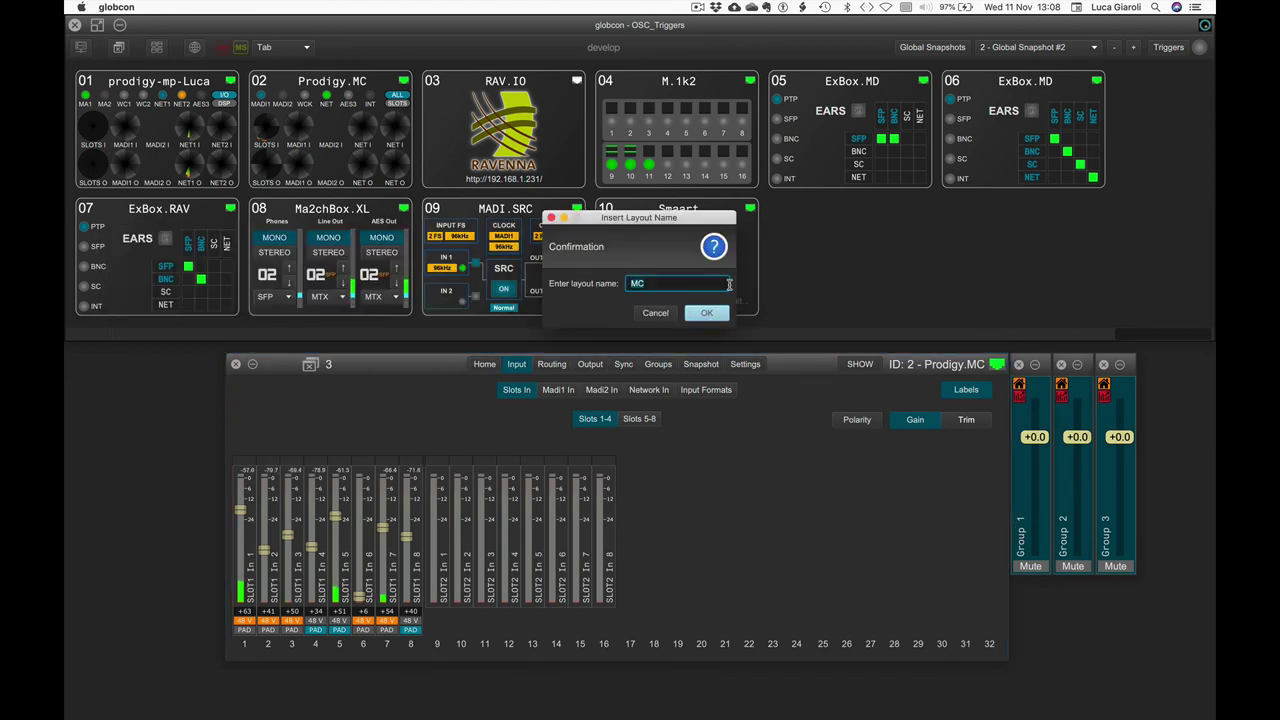
left_click(707, 312)
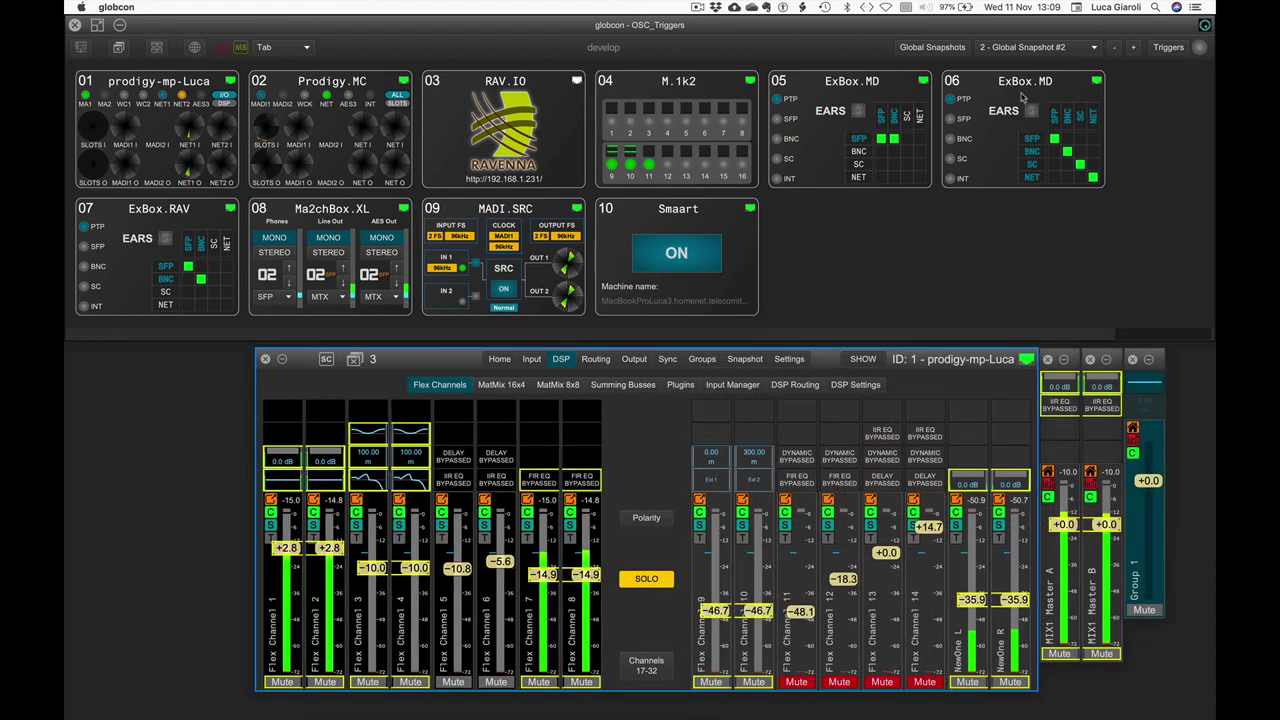
Review the Triggers manager, close it and save the project.
left_click(1168, 46)
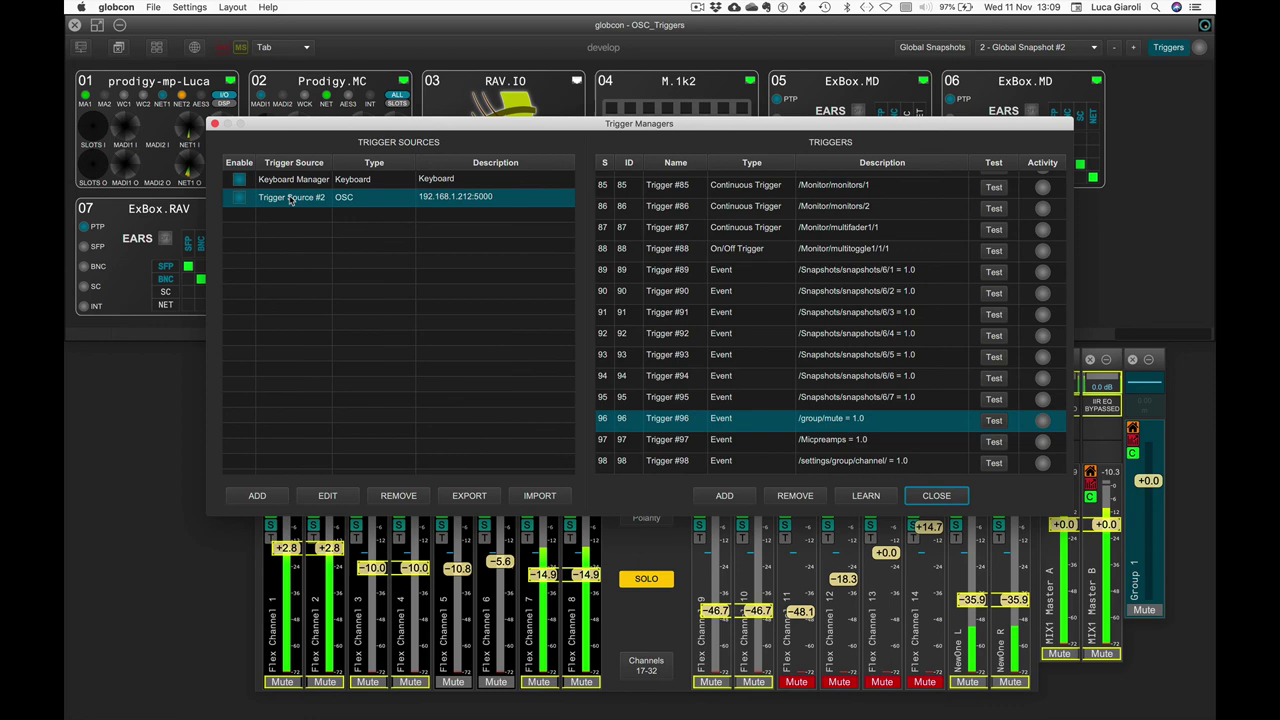
left_click(936, 495)
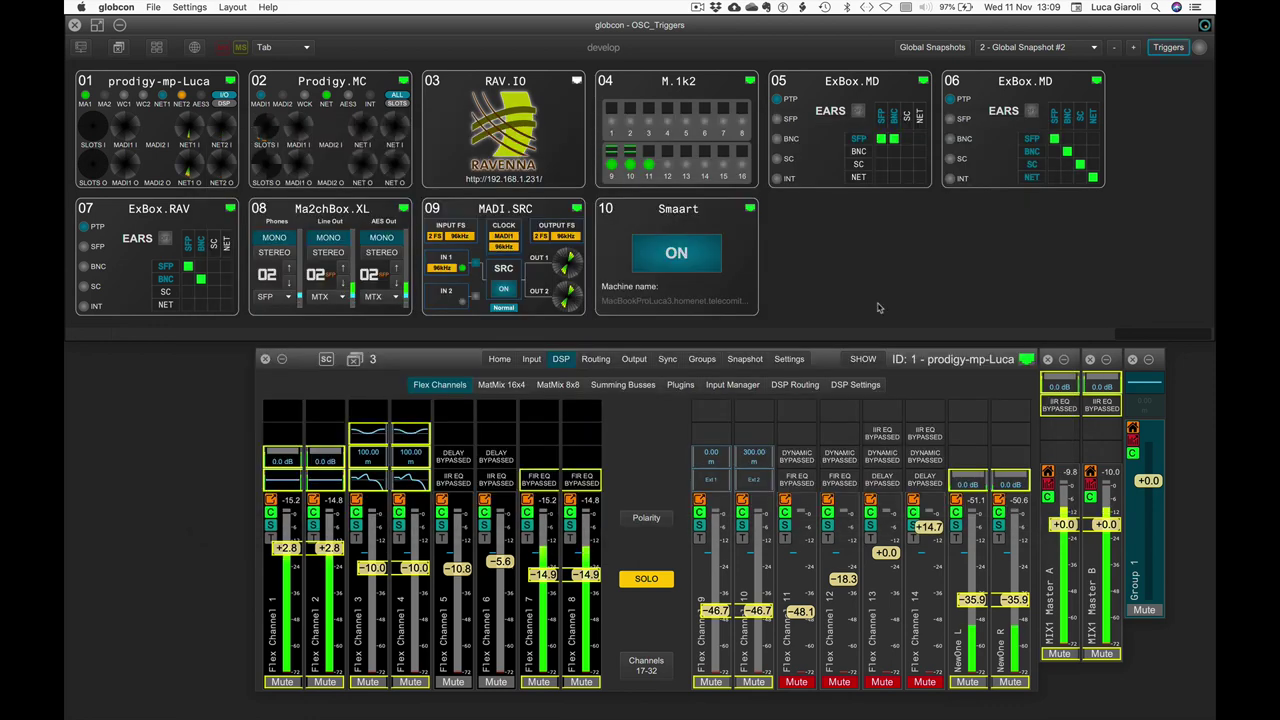
left_click(155, 7)
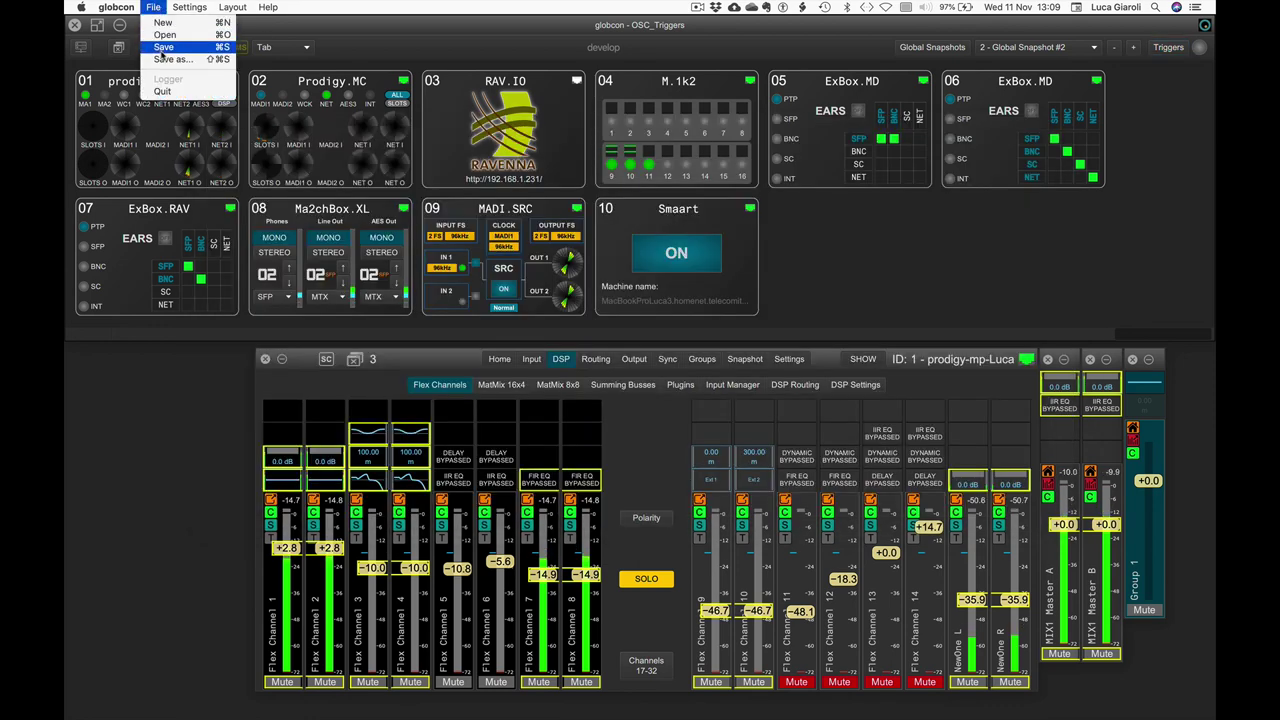
left_click(165, 48)
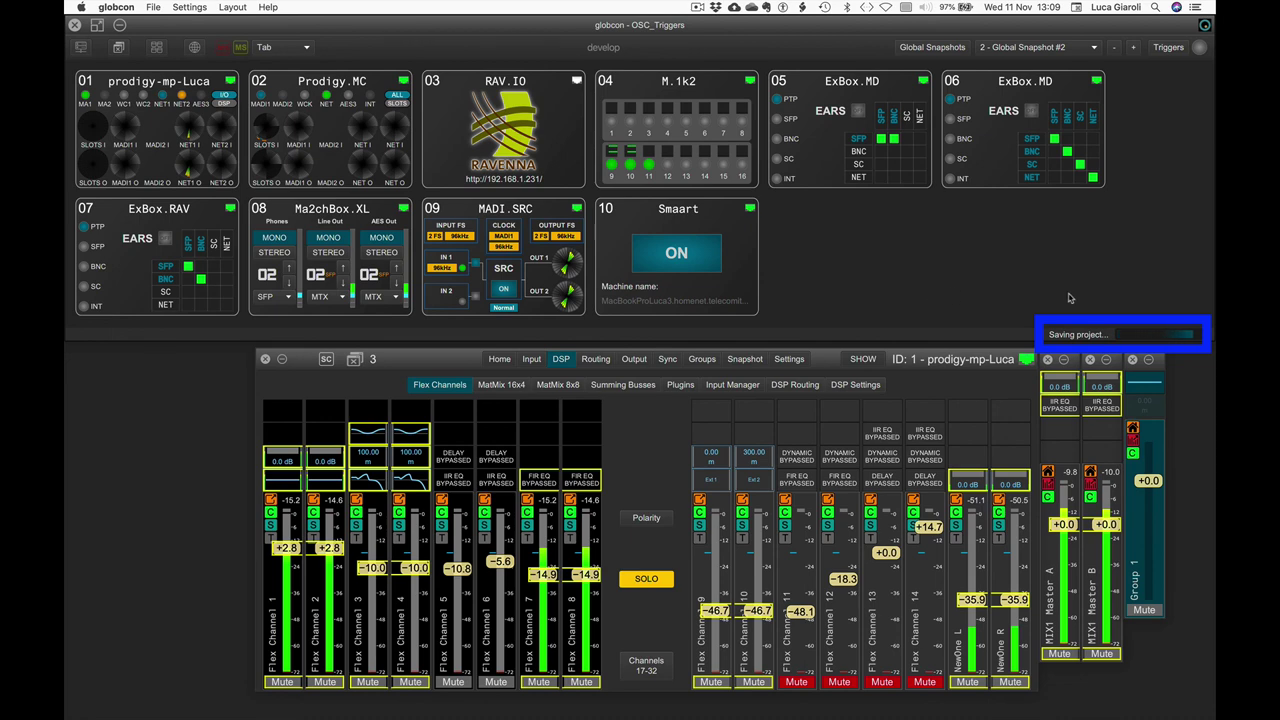
Reopen OSC_Triggers.globcon and proceed with loading its devices.
key("super+o")
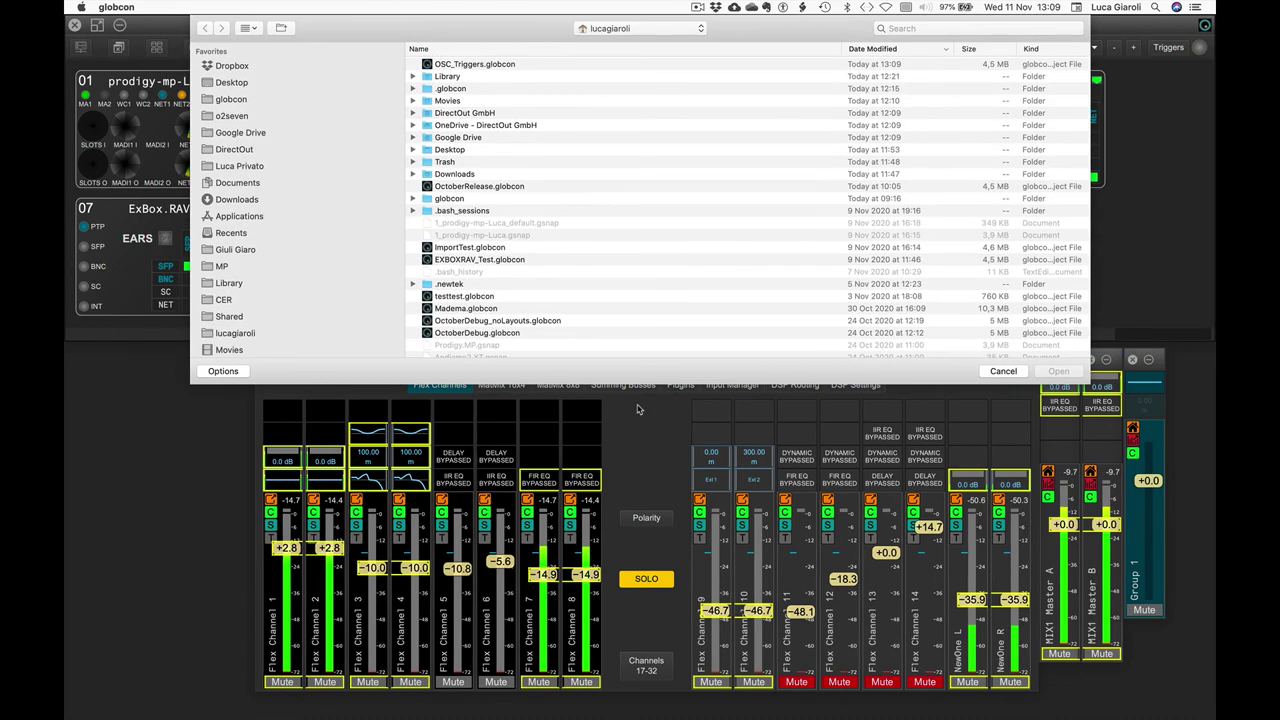
left_click(446, 65)
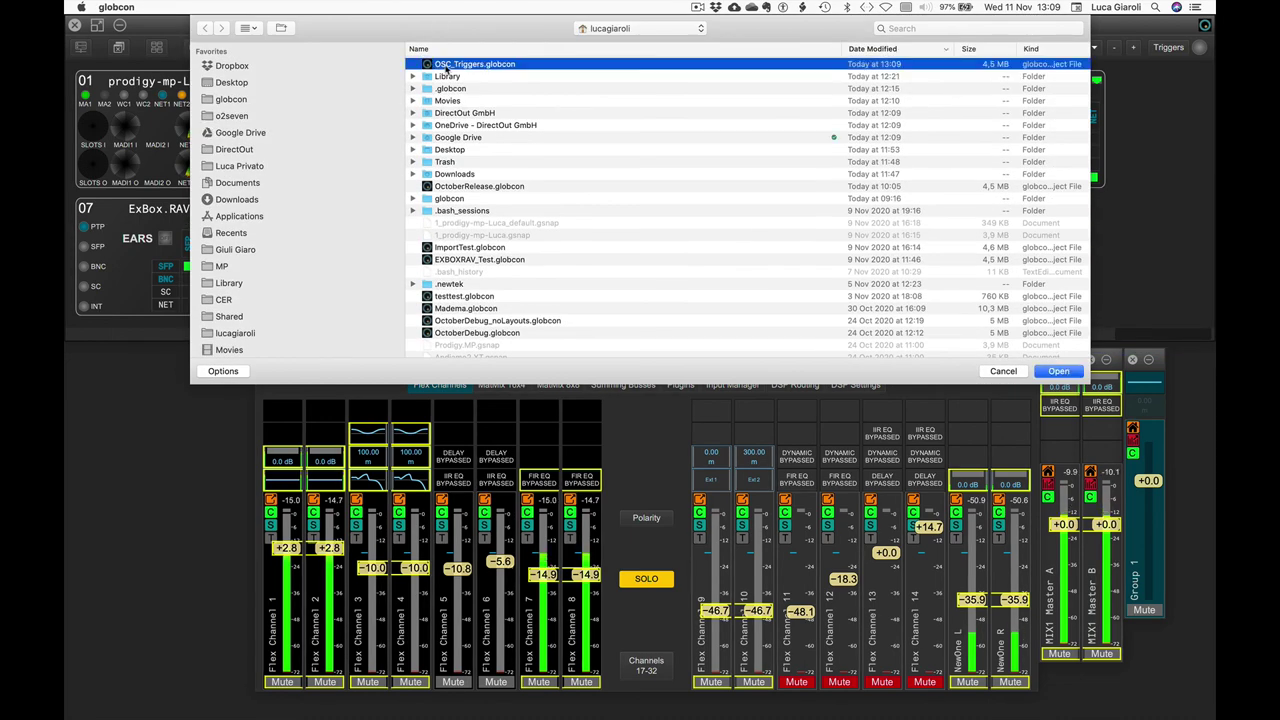
double_click(446, 66)
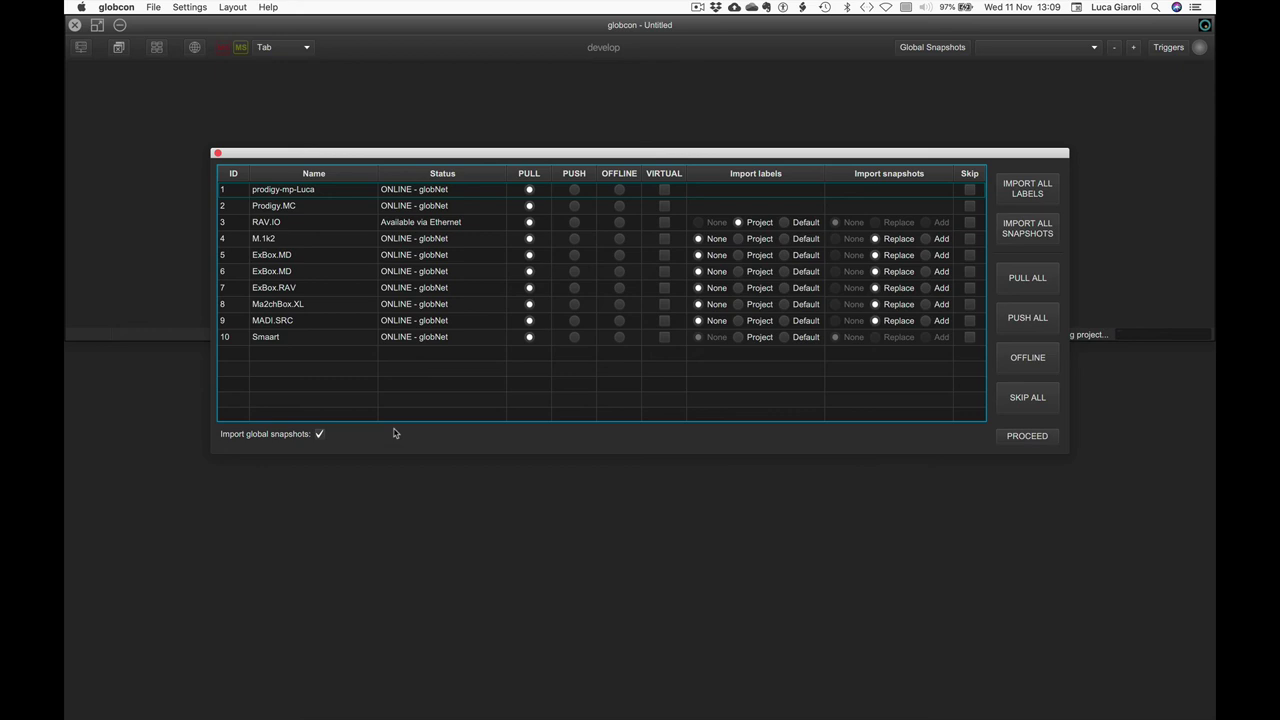
left_click(1040, 436)
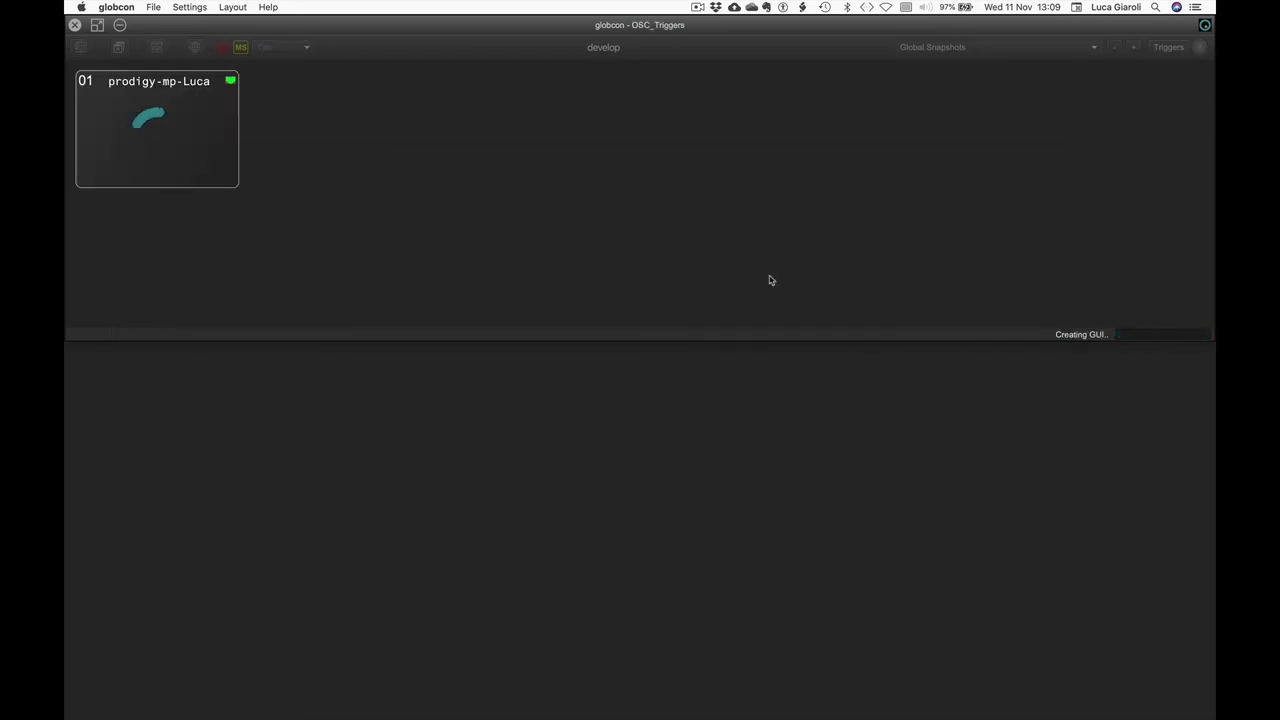